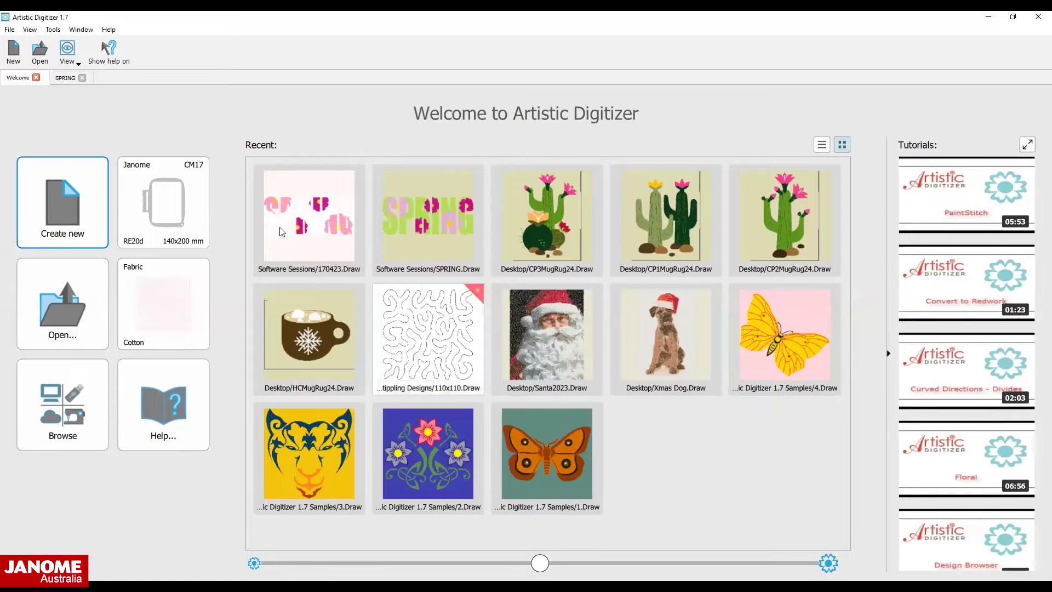
# Step: Create a new design using the Janome CM17 RE20d 140x200 mm hoop and Cotton fabric
pyautogui.click(193, 206)
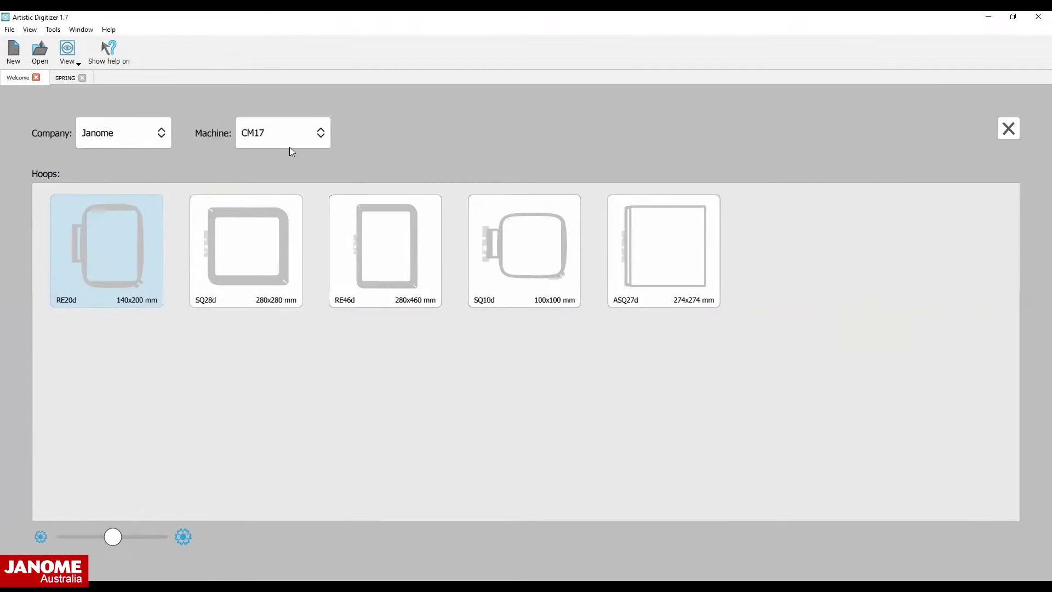
pyautogui.click(132, 255)
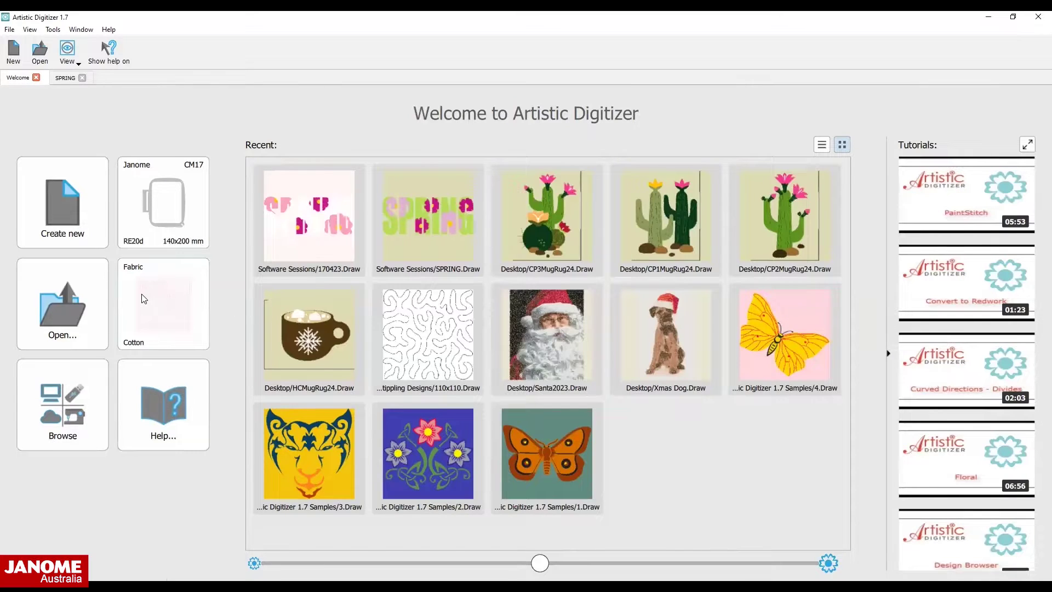
pyautogui.click(144, 298)
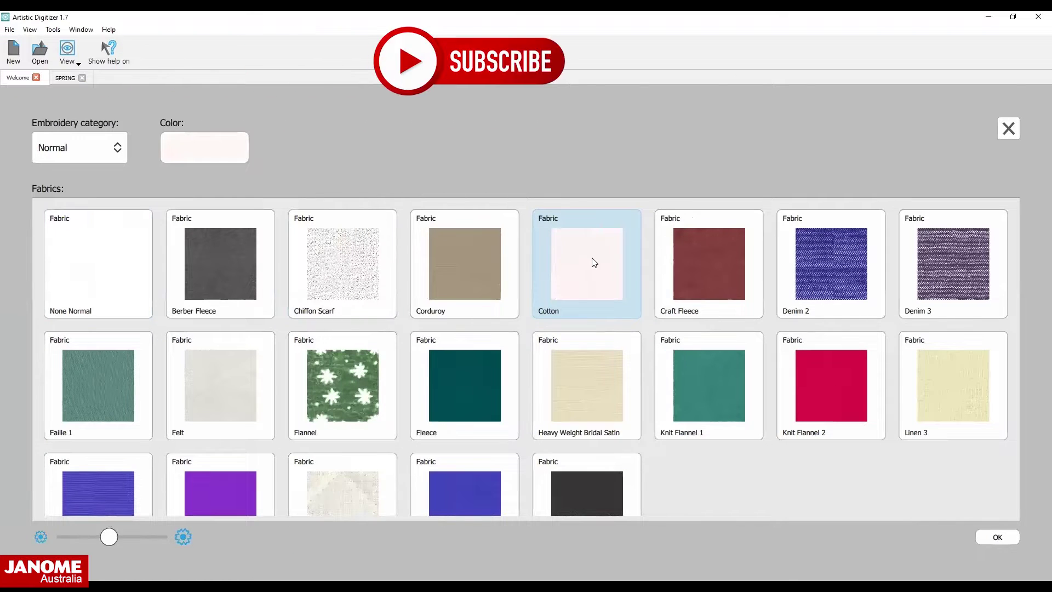
pyautogui.click(1008, 540)
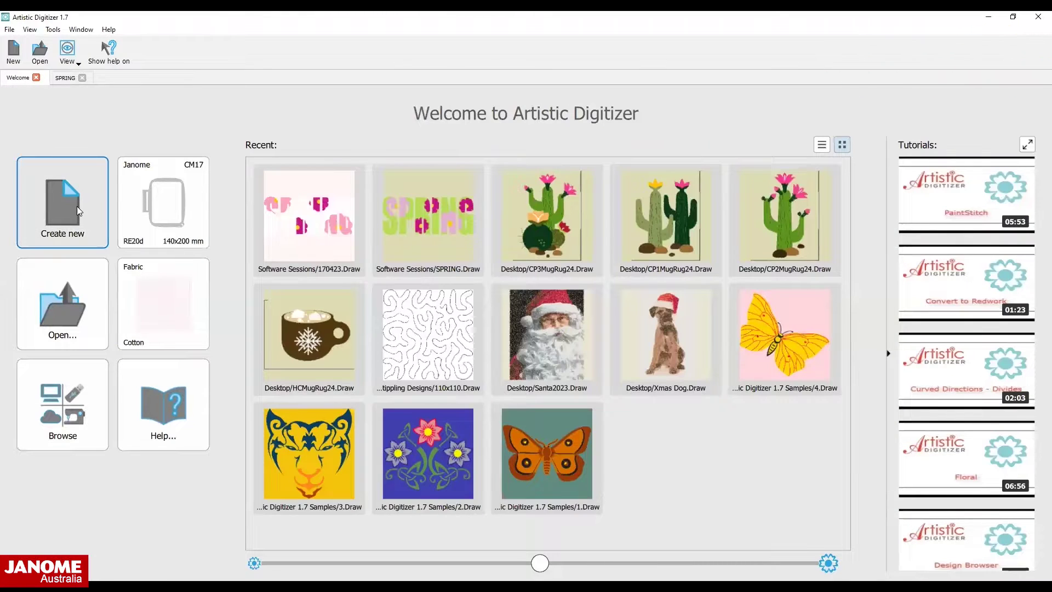
pyautogui.click(77, 211)
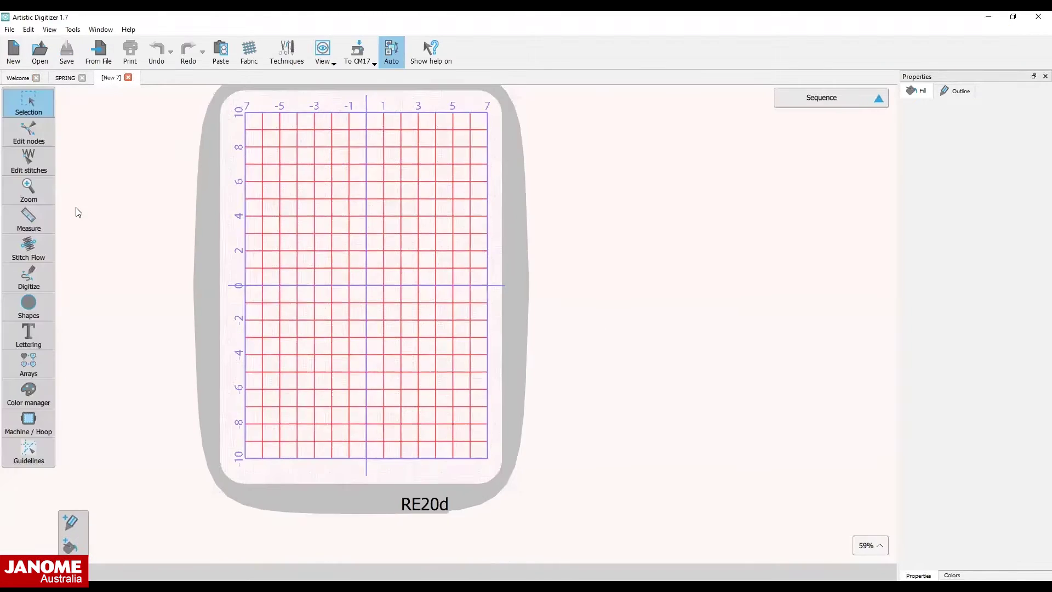
# Step: Rotate the RE20d hoop to 90° and return to the Selection tool
pyautogui.click(28, 422)
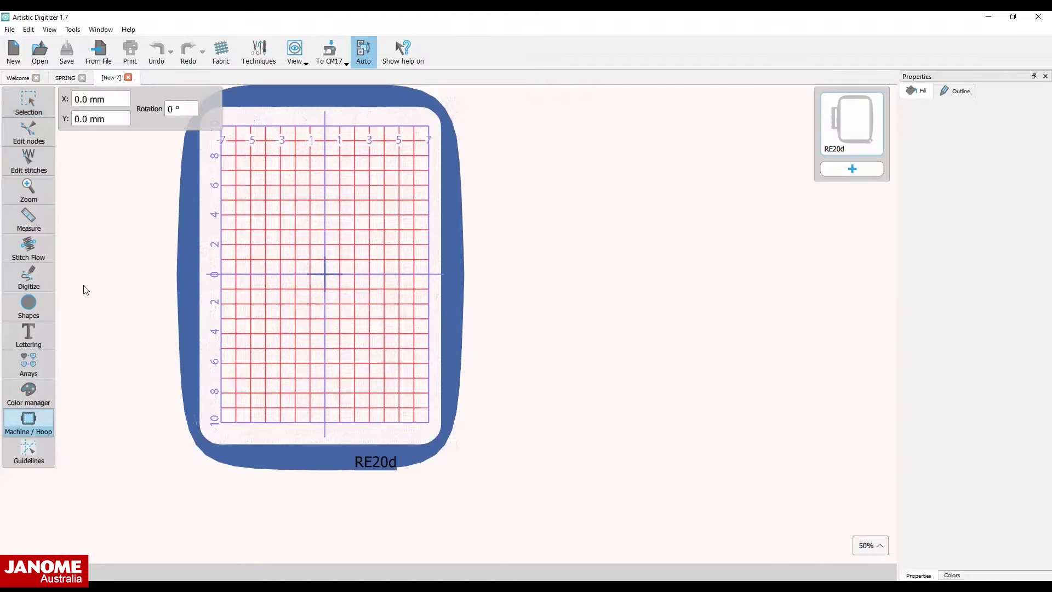
pyautogui.doubleClick(183, 112)
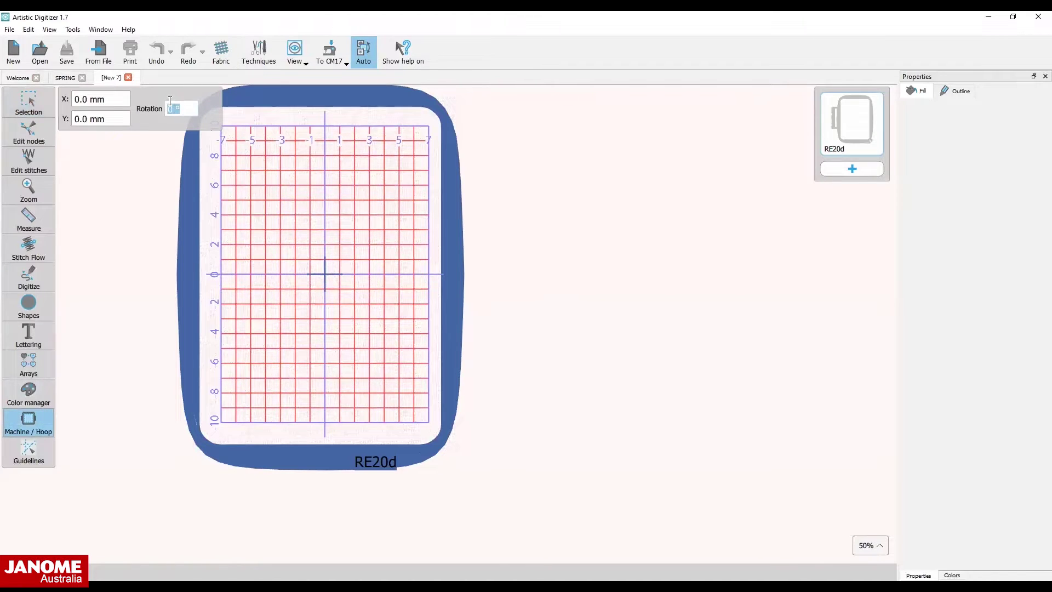
pyautogui.write('90')
pyautogui.press('Return')
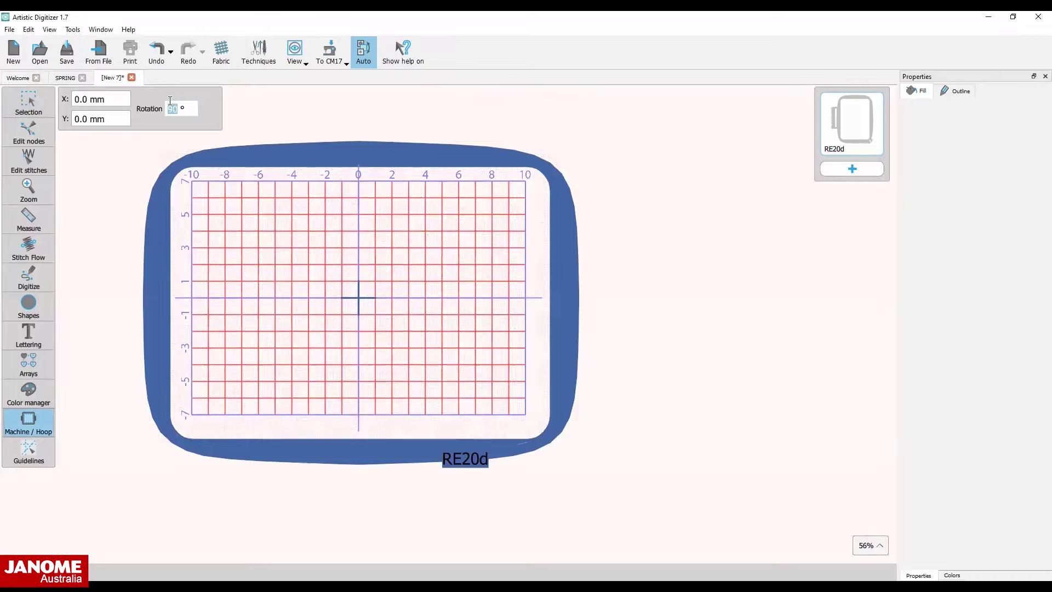
pyautogui.click(29, 101)
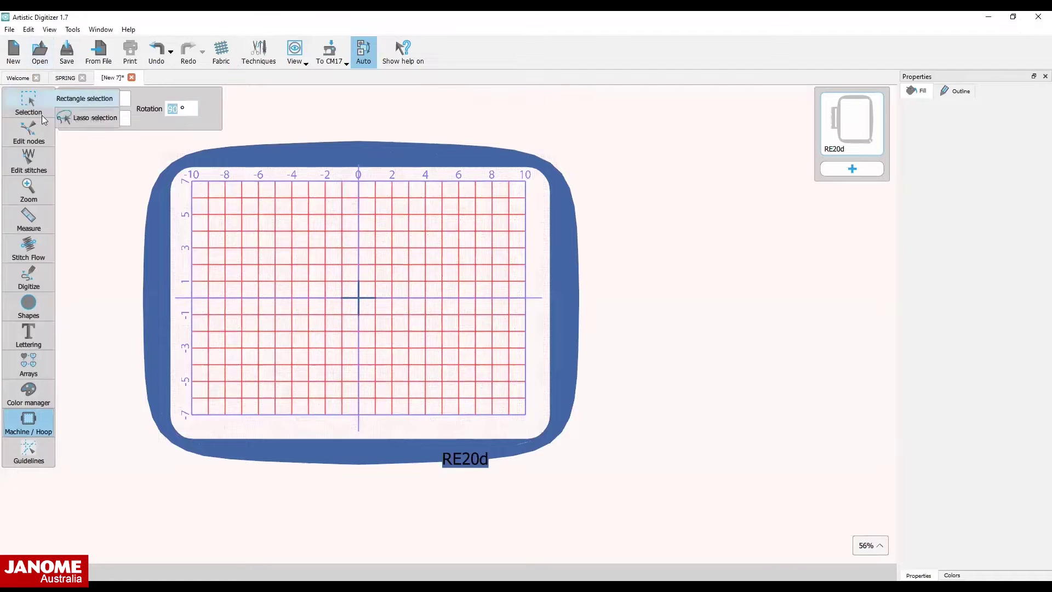
# Step: Add the lettering "SPRING" in the xpg044 font at size 35.0
pyautogui.scroll(-3, 395, 303)
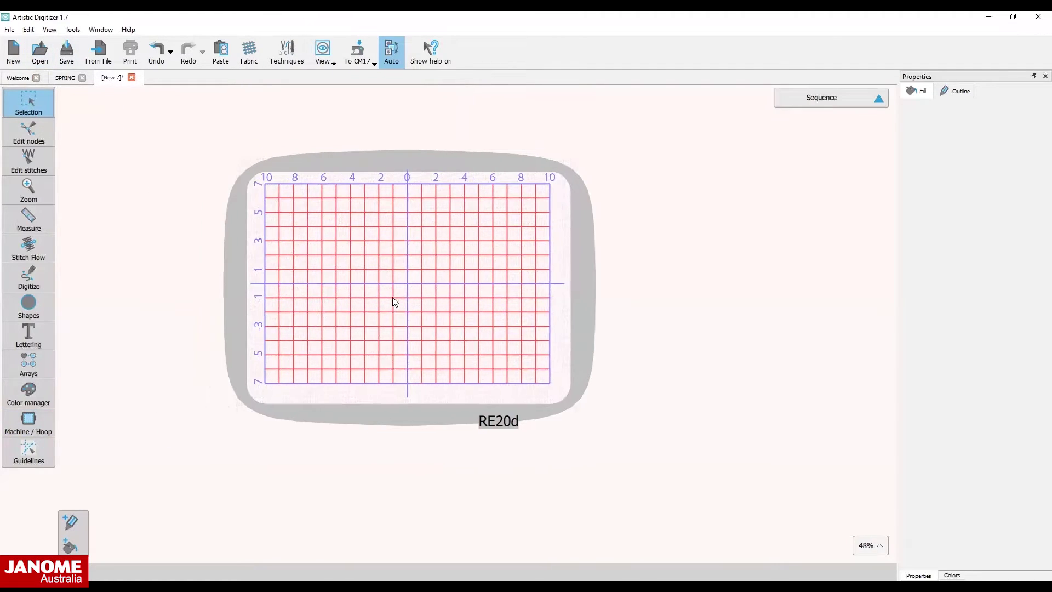
pyautogui.scroll(3, 433, 293)
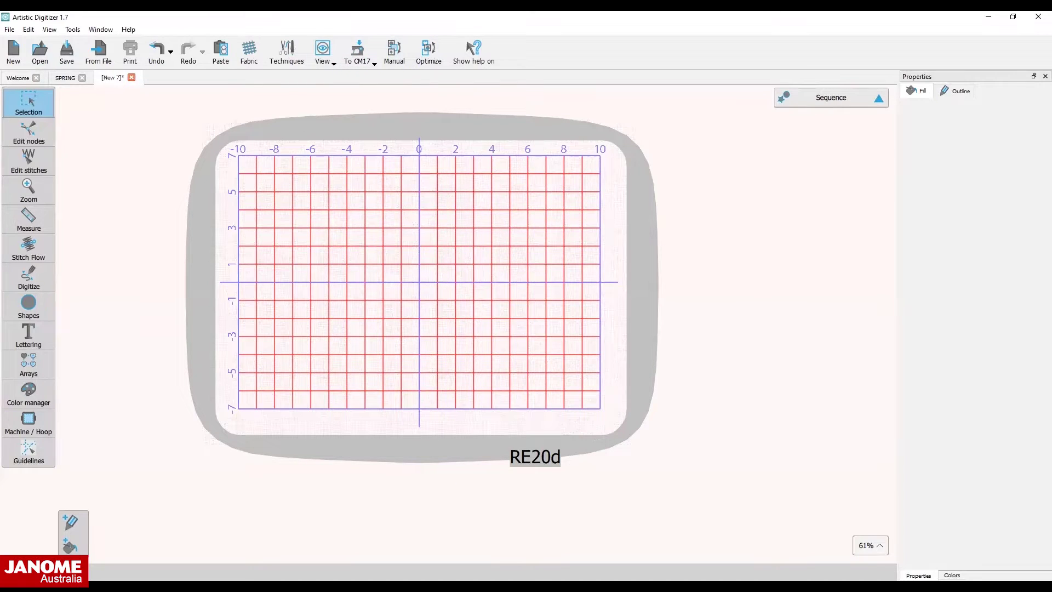
pyautogui.click(51, 332)
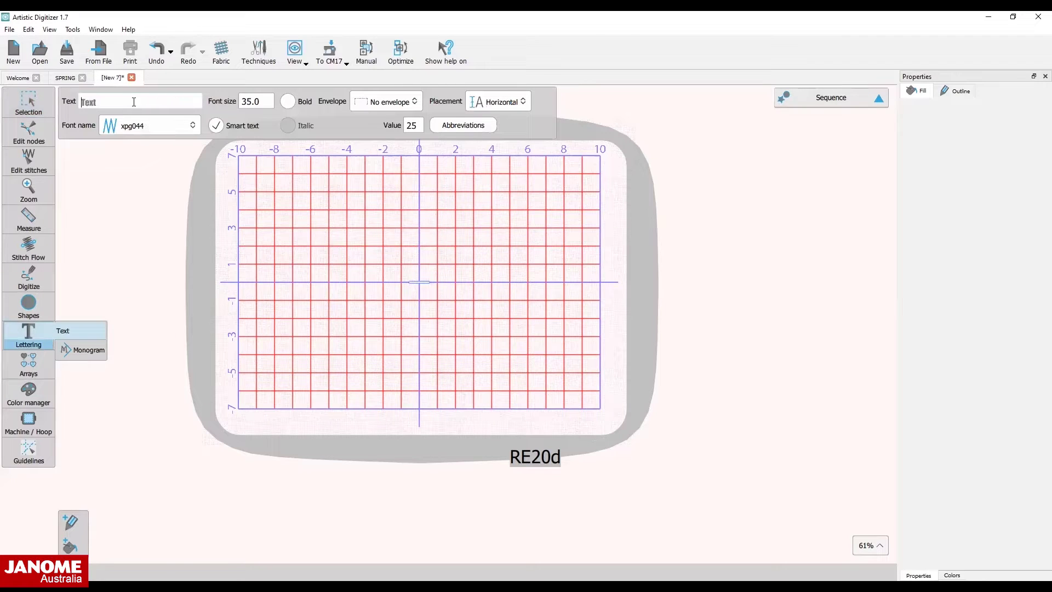
pyautogui.write('SPRIN')
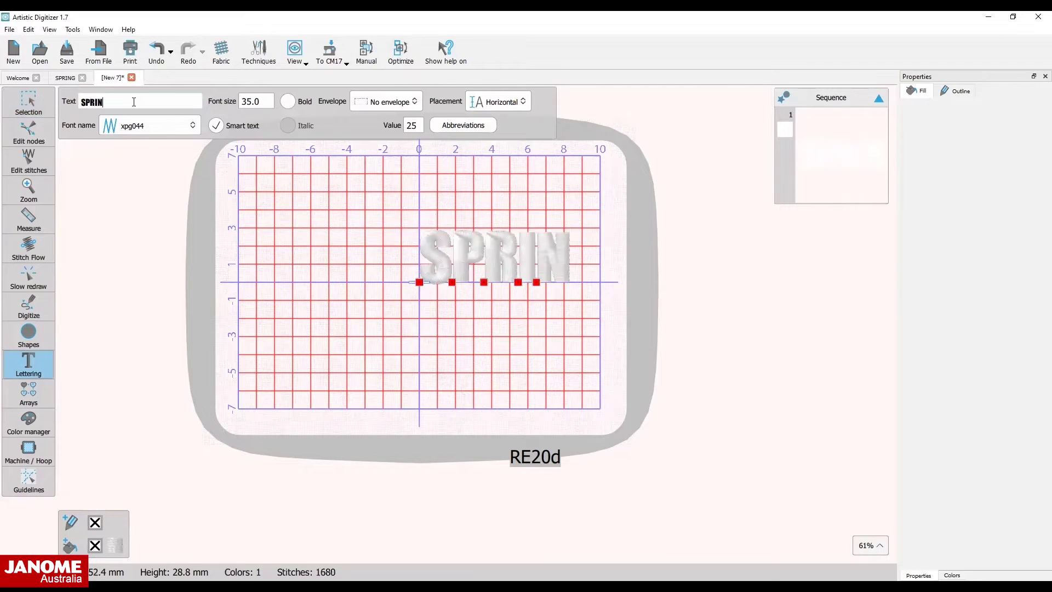
pyautogui.write('G')
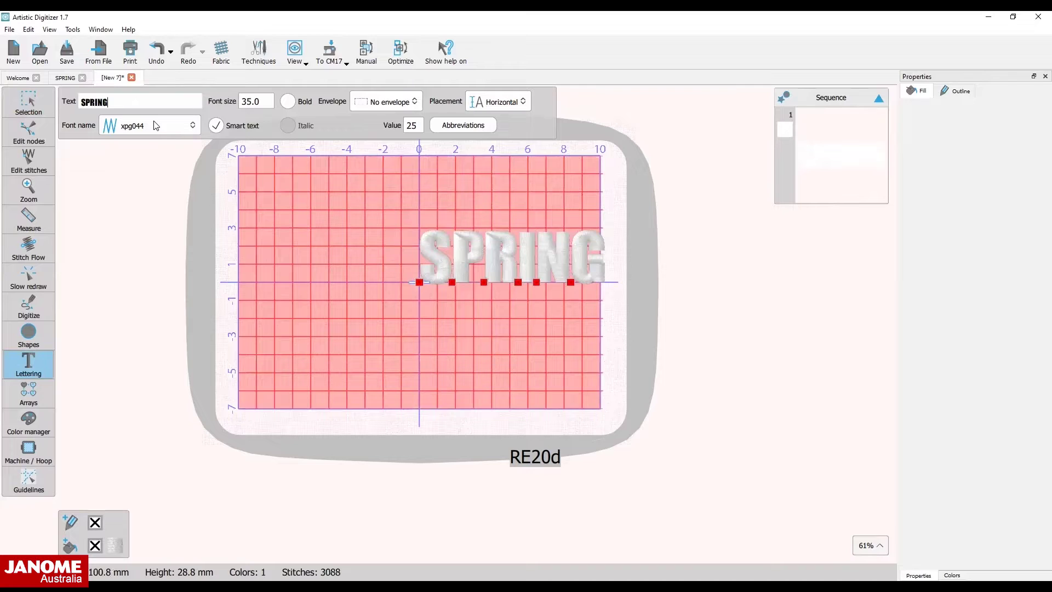
pyautogui.click(156, 126)
pyautogui.click(246, 102)
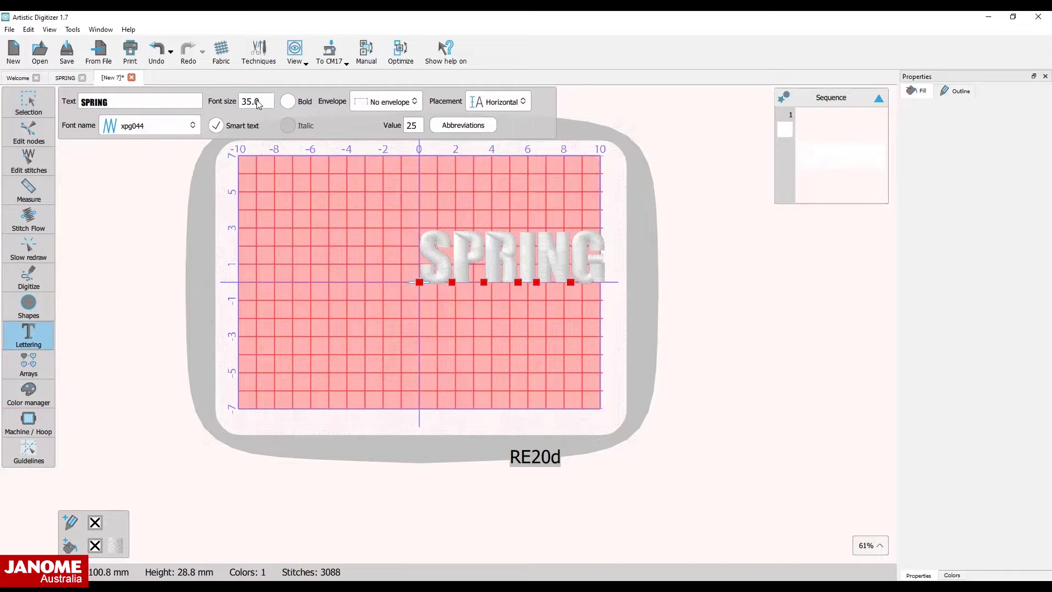
pyautogui.click(33, 105)
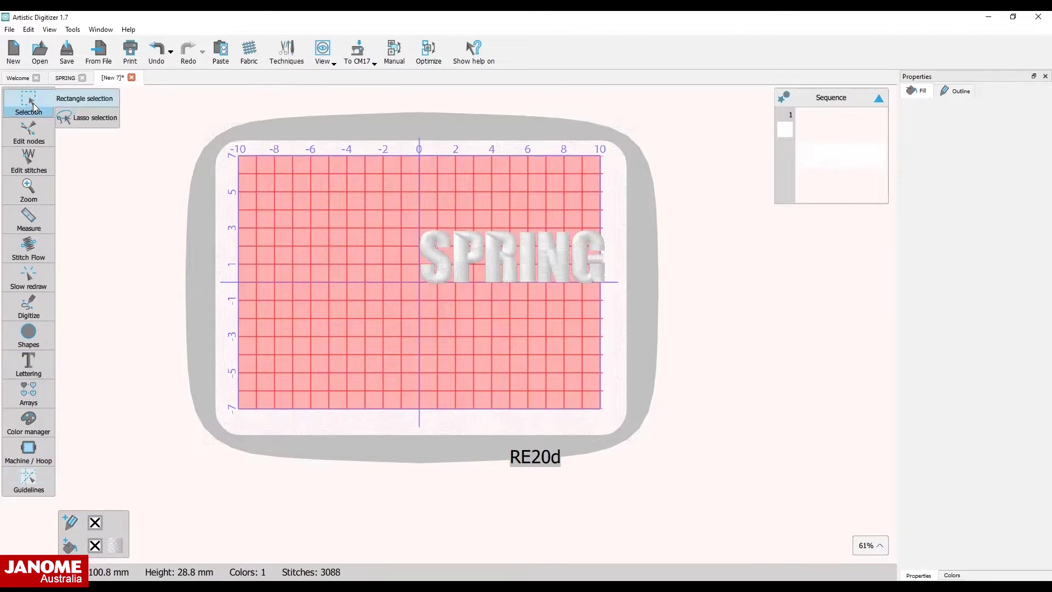
# Step: Center the SPRING lettering within the hoop
pyautogui.click(348, 58)
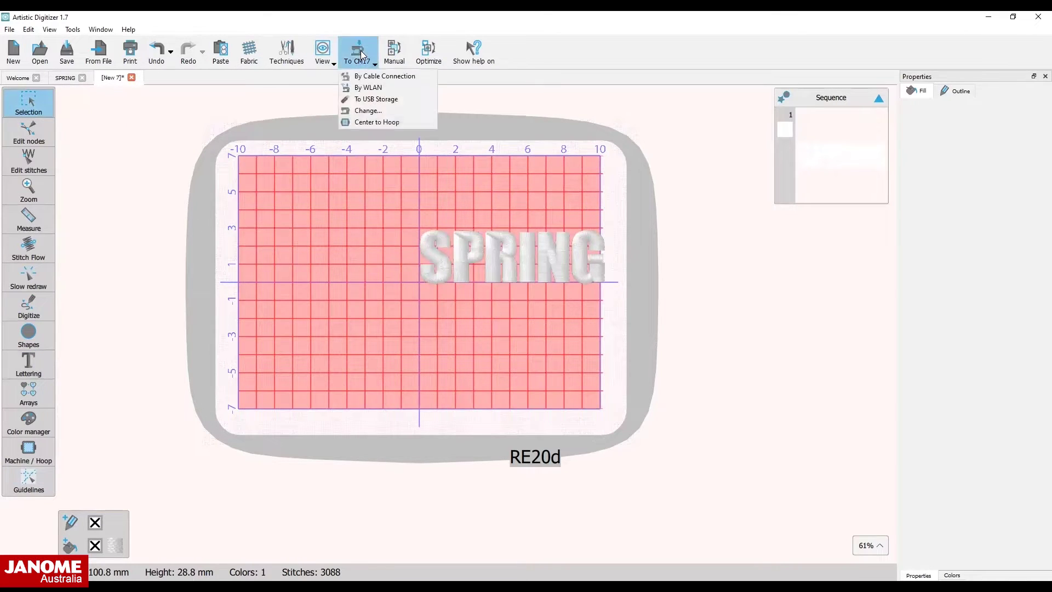
pyautogui.click(366, 123)
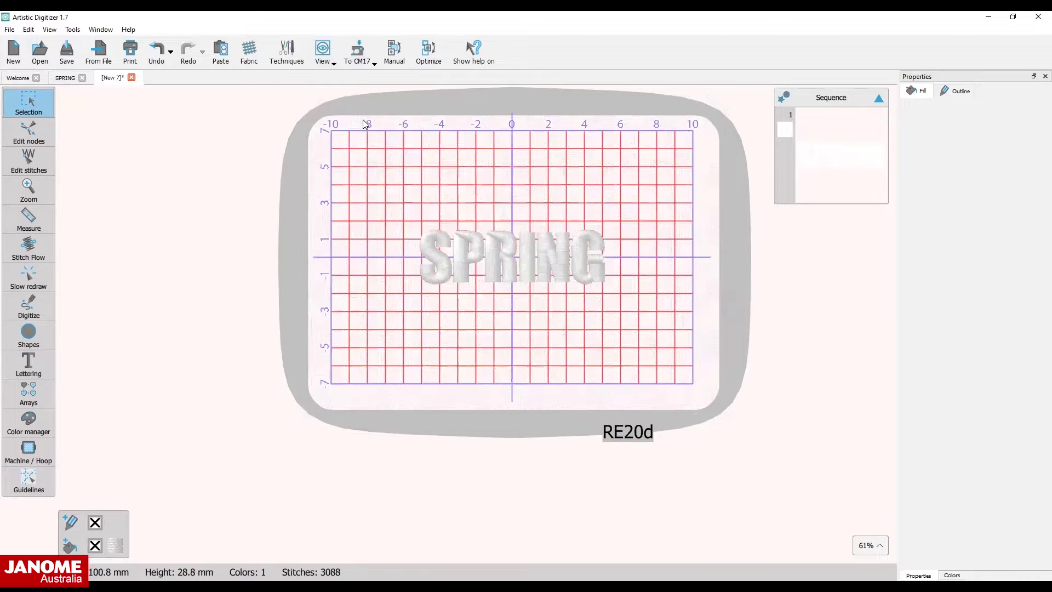
pyautogui.hscroll(-2, 597, 261)
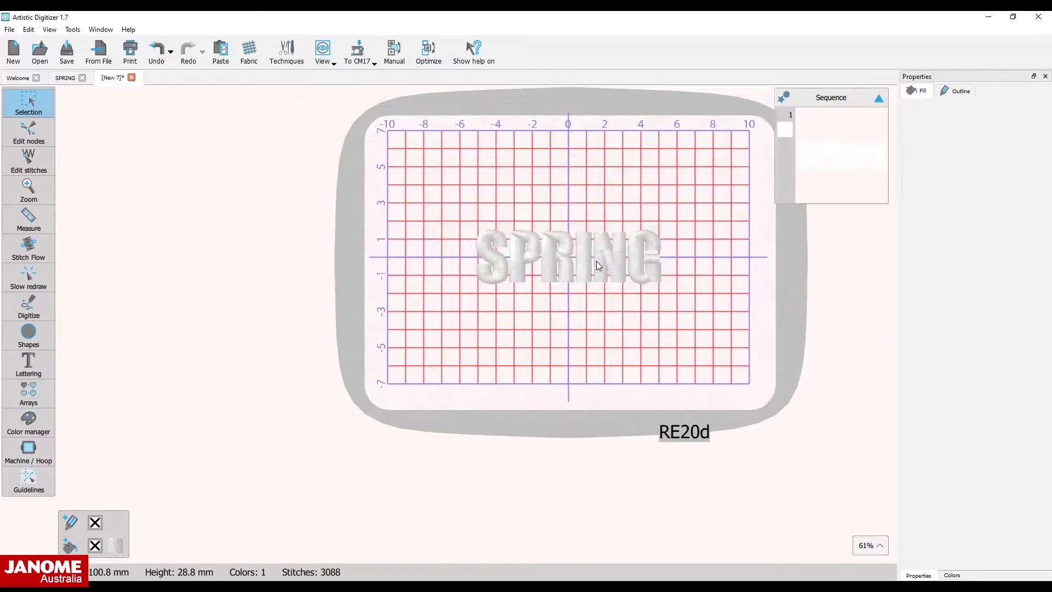
pyautogui.hscroll(3, 597, 261)
pyautogui.hscroll(2, 558, 257)
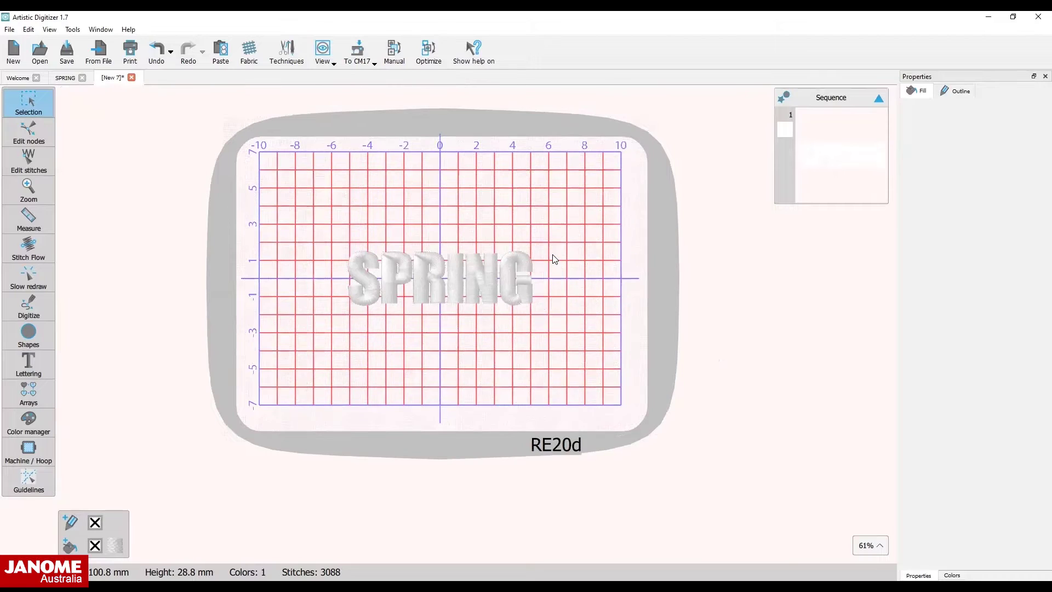
# Step: Resize the SPRING lettering to 190 mm wide and 80 mm high
pyautogui.scroll(1, 555, 260)
pyautogui.scroll(1, 555, 259)
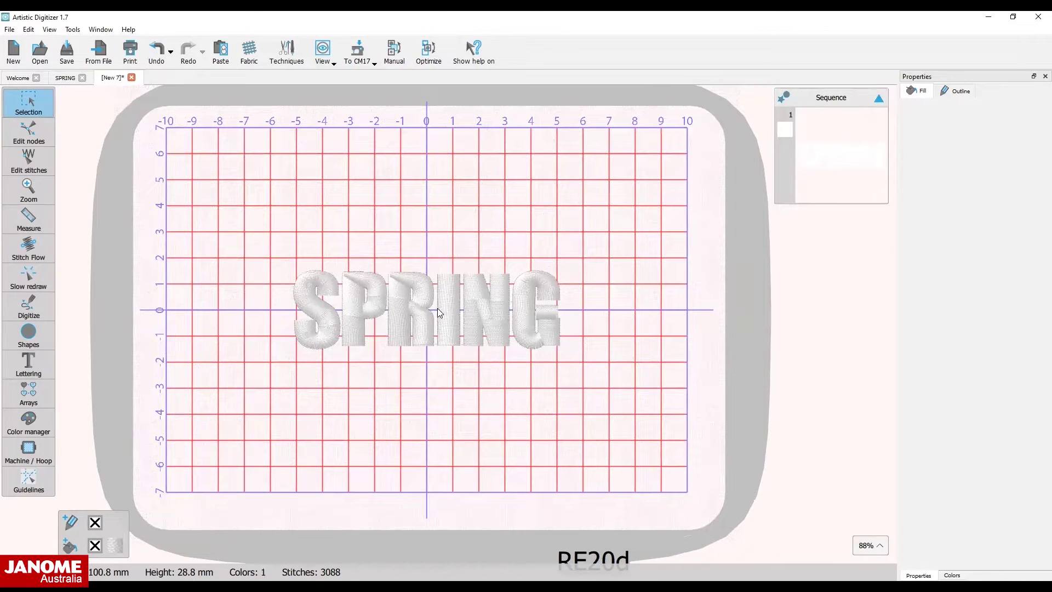
pyautogui.click(449, 299)
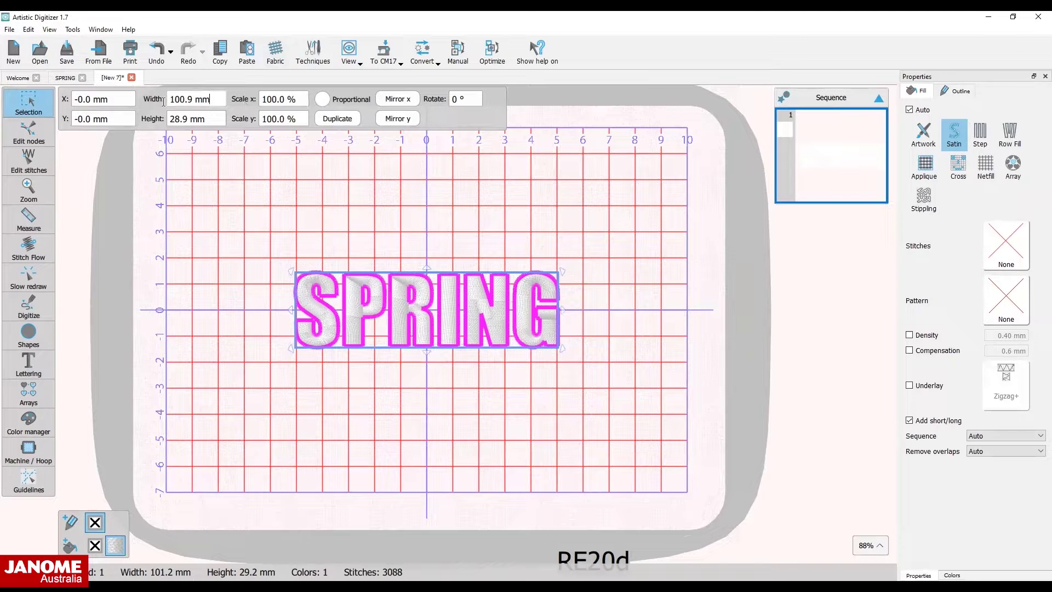
pyautogui.click(164, 101)
pyautogui.write('190')
pyautogui.press('Return')
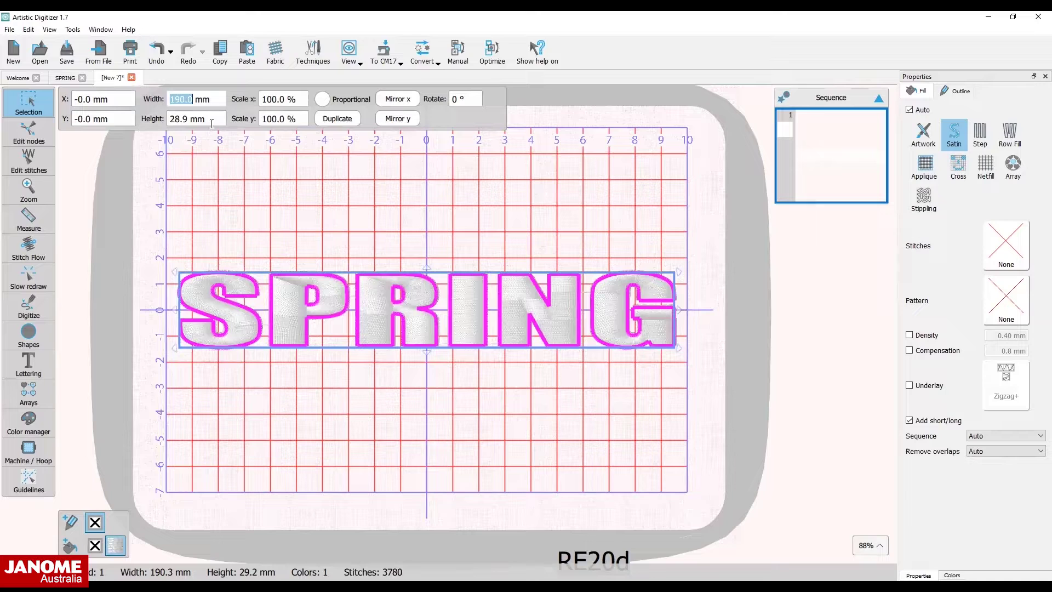
pyautogui.click(212, 124)
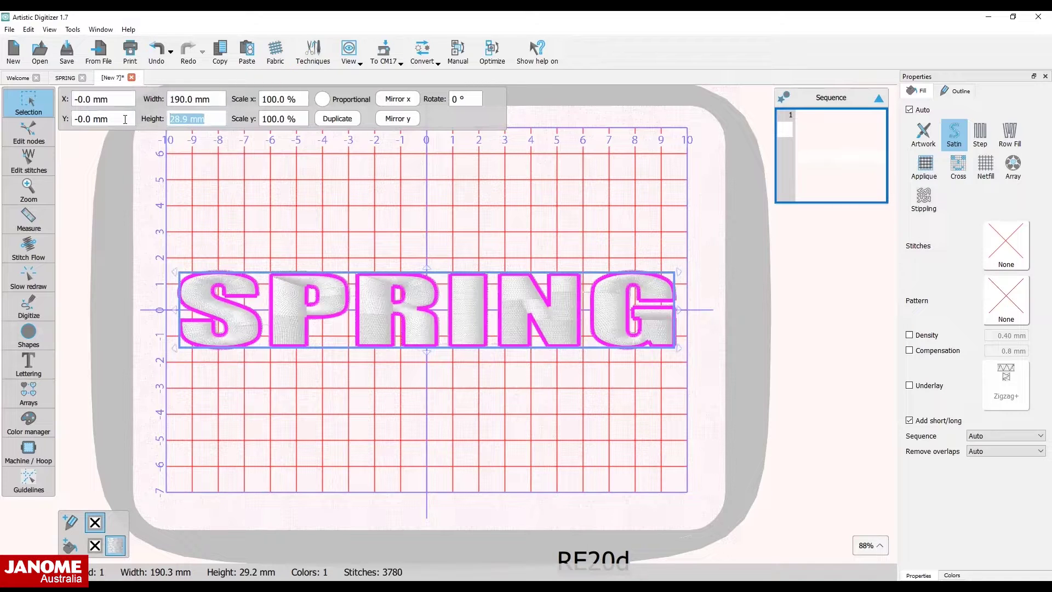
pyautogui.write('80')
pyautogui.press('Return')
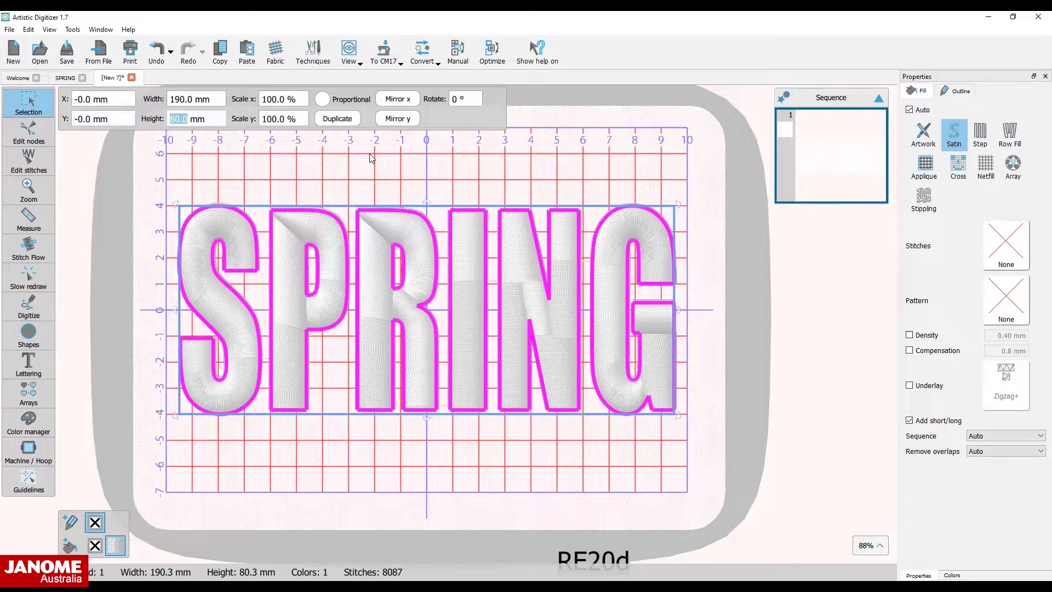
# Step: Give the lettering a Step fill and break it apart into individual letters, leaving nothing selected
pyautogui.click(985, 136)
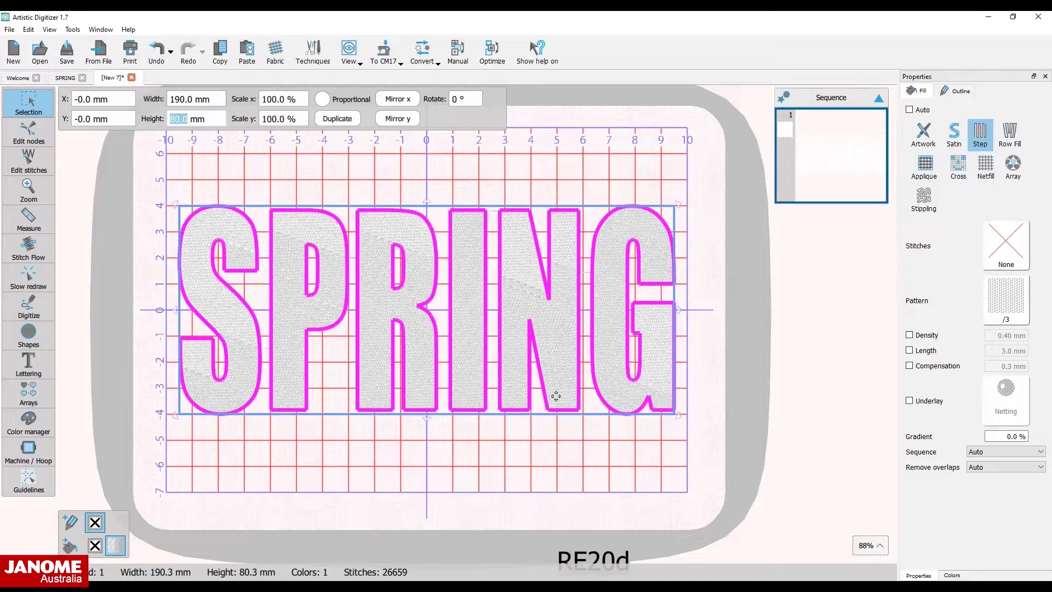
pyautogui.rightClick(432, 282)
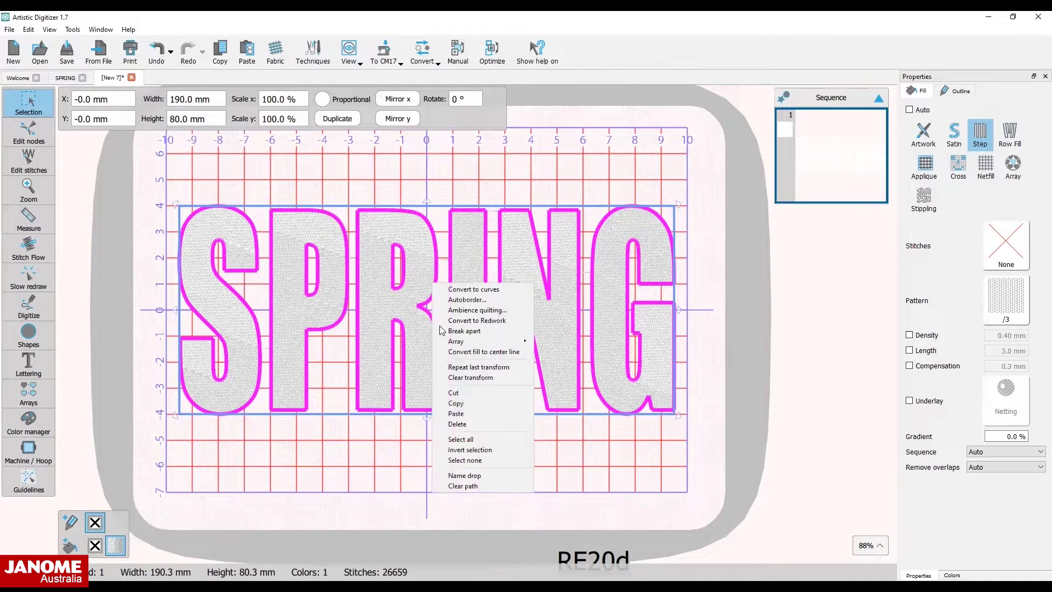
pyautogui.click(468, 331)
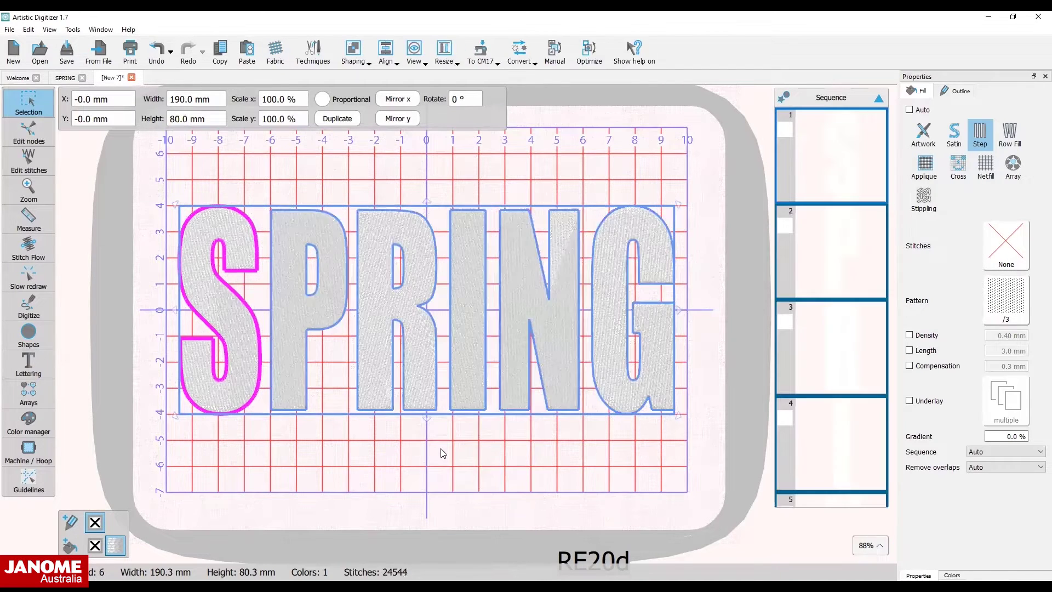
pyautogui.click(440, 451)
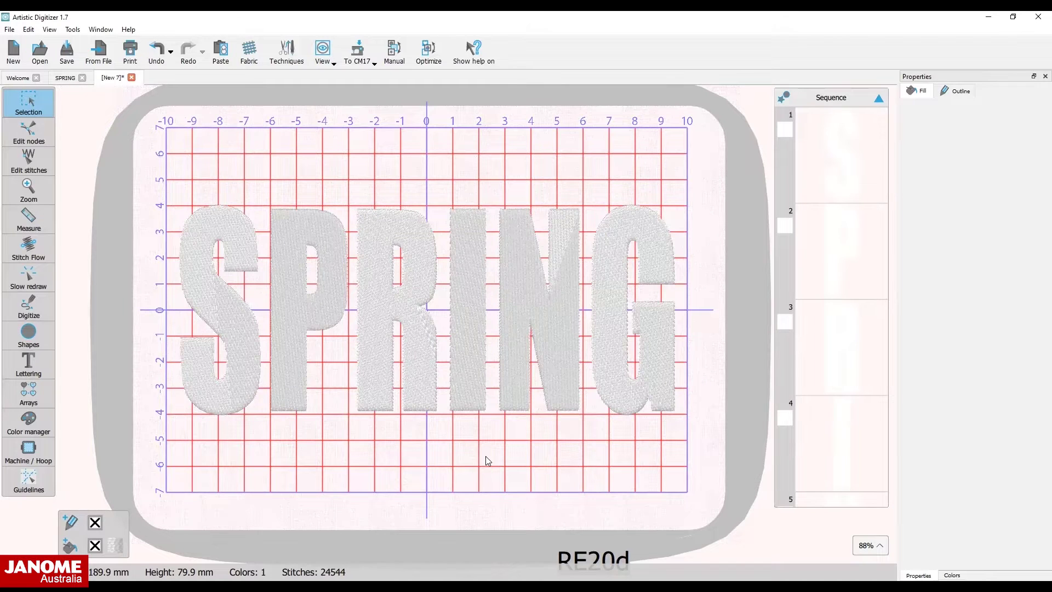
# Step: Insert the outlined five-petal flower symbol from the Wingdings font and place it over the upper part of the letter P
pyautogui.click(74, 29)
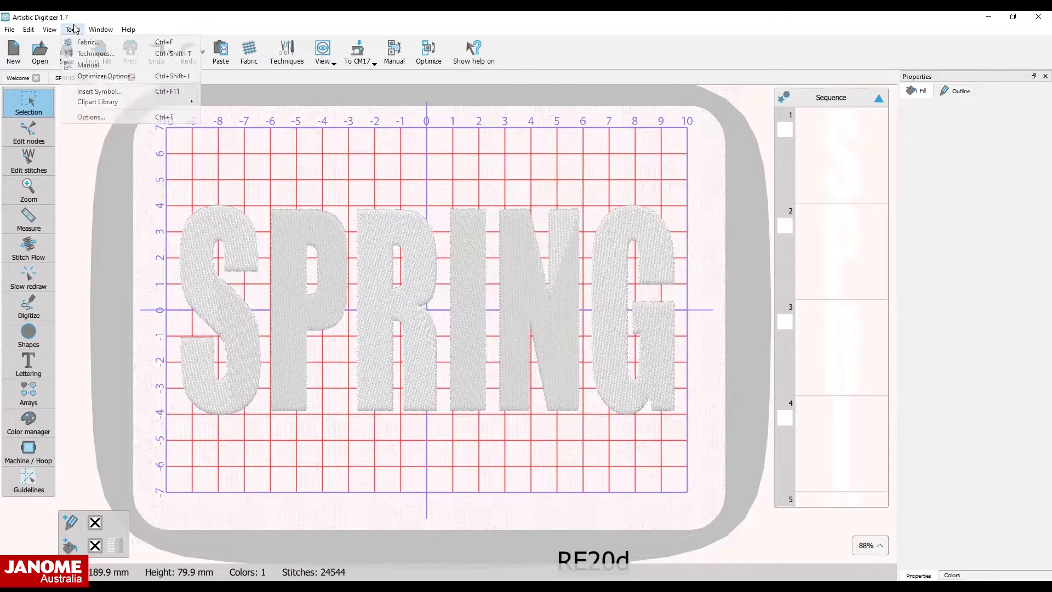
pyautogui.click(88, 91)
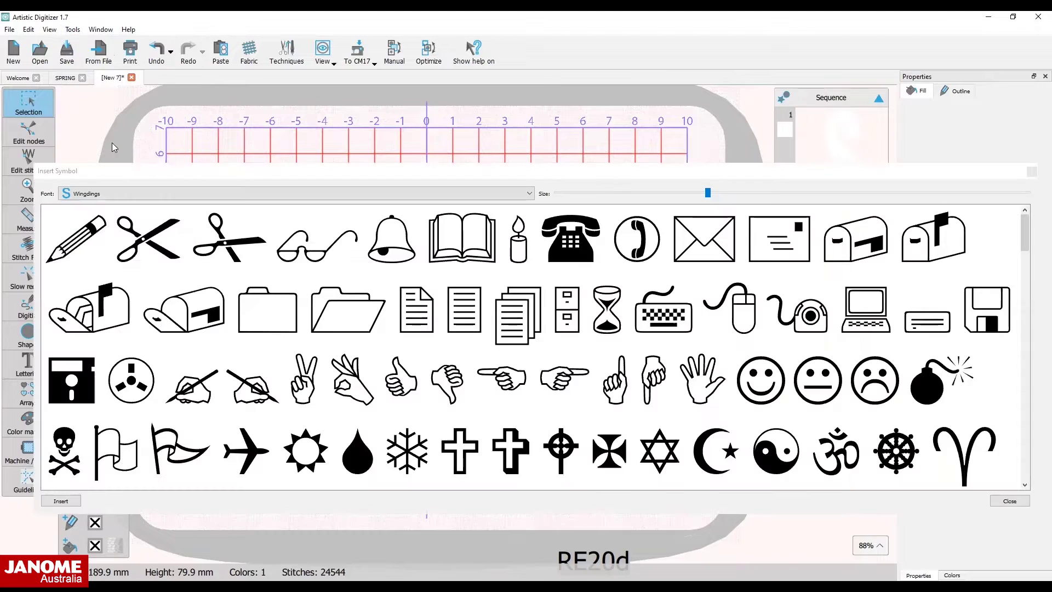
pyautogui.click(108, 194)
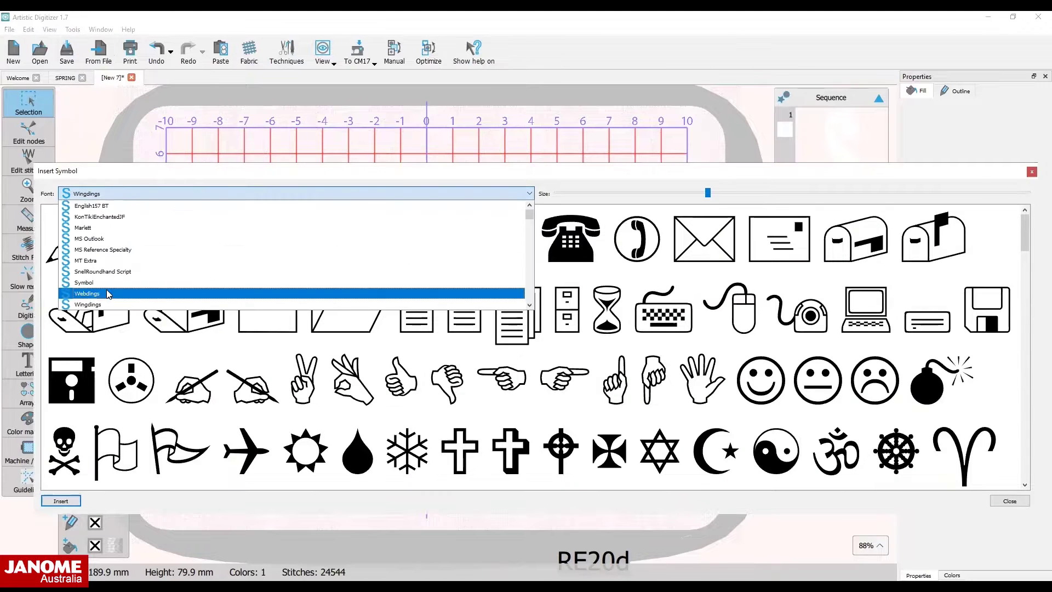
pyautogui.click(106, 272)
pyautogui.scroll(-6, 122, 276)
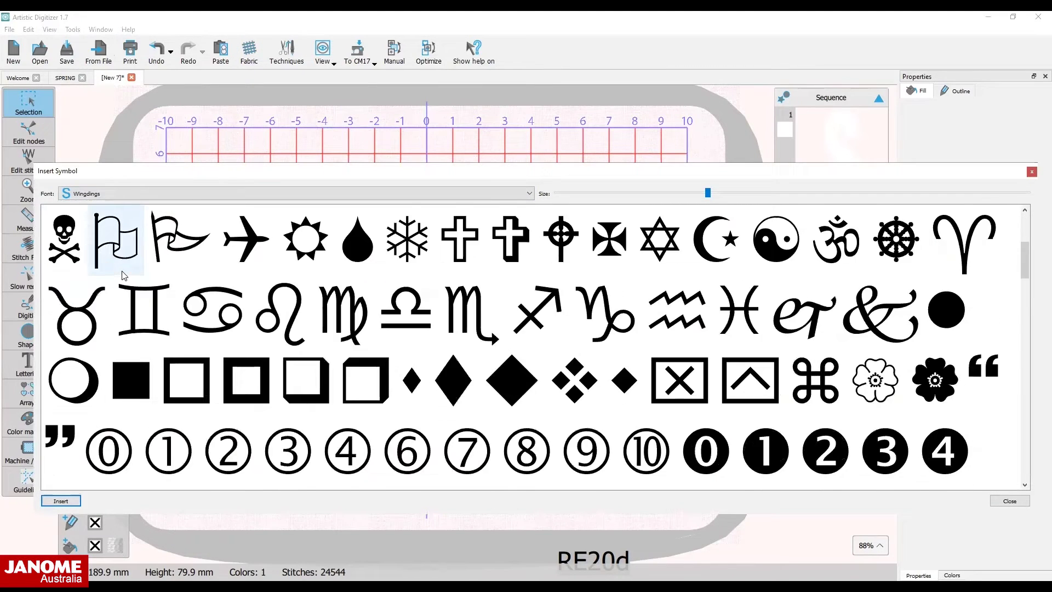
pyautogui.scroll(-3, 124, 276)
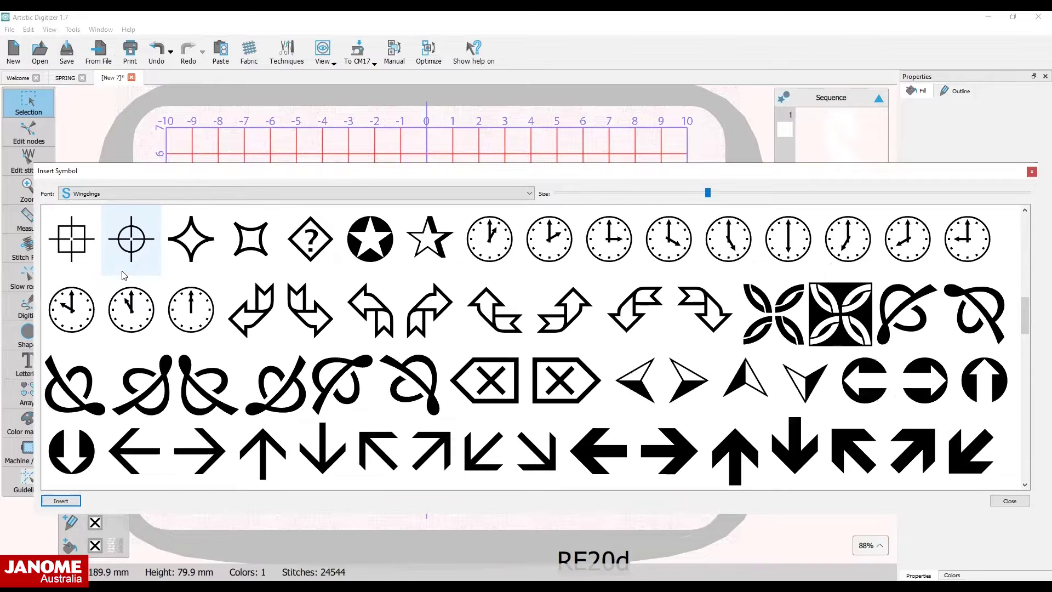
pyautogui.scroll(-3, 124, 275)
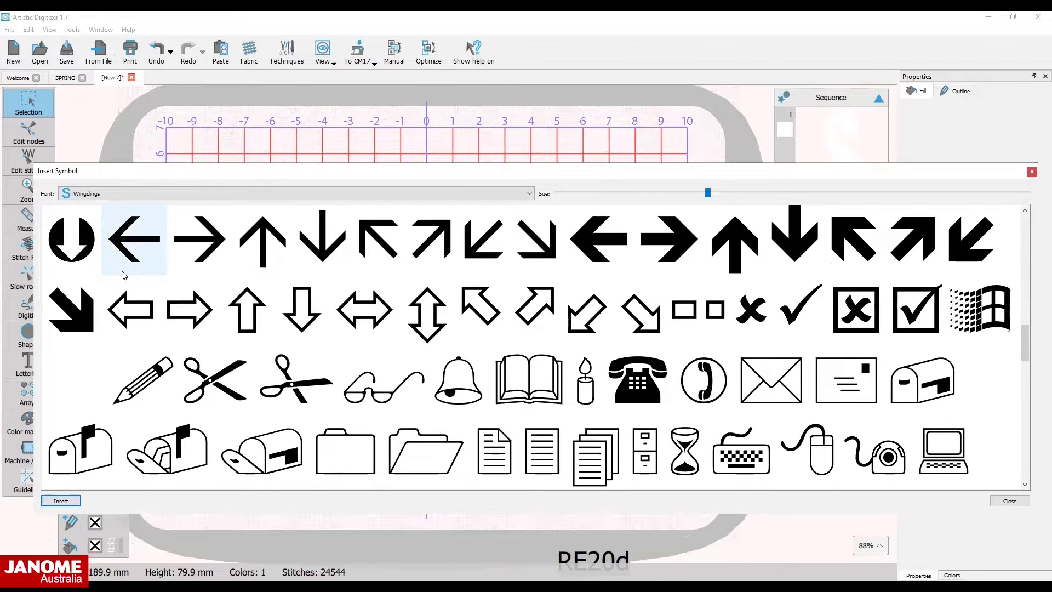
pyautogui.scroll(-3, 125, 276)
pyautogui.scroll(-3, 140, 378)
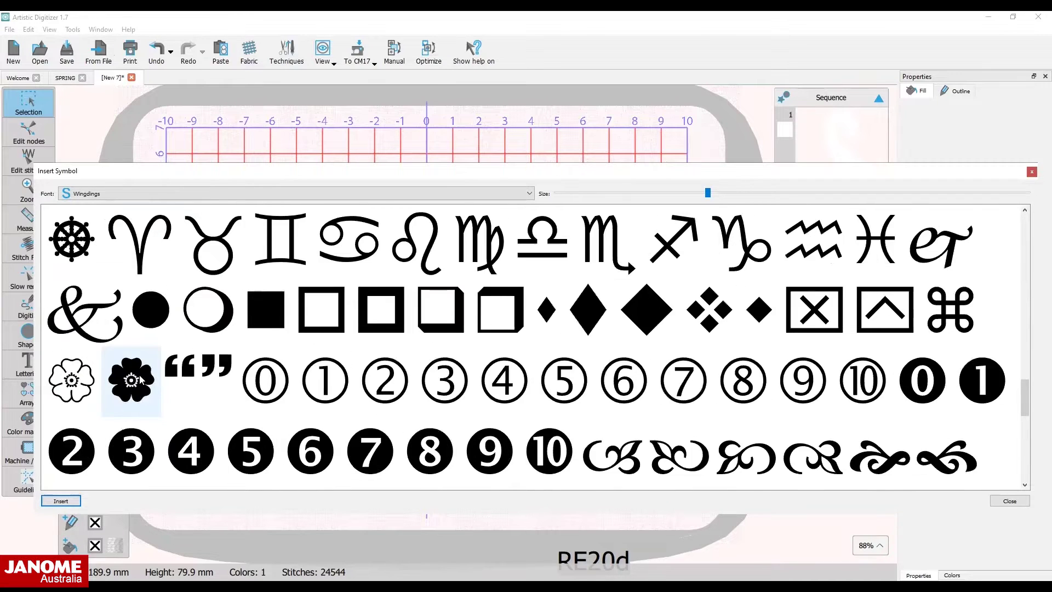
pyautogui.scroll(-7, 139, 378)
pyautogui.scroll(3, 140, 378)
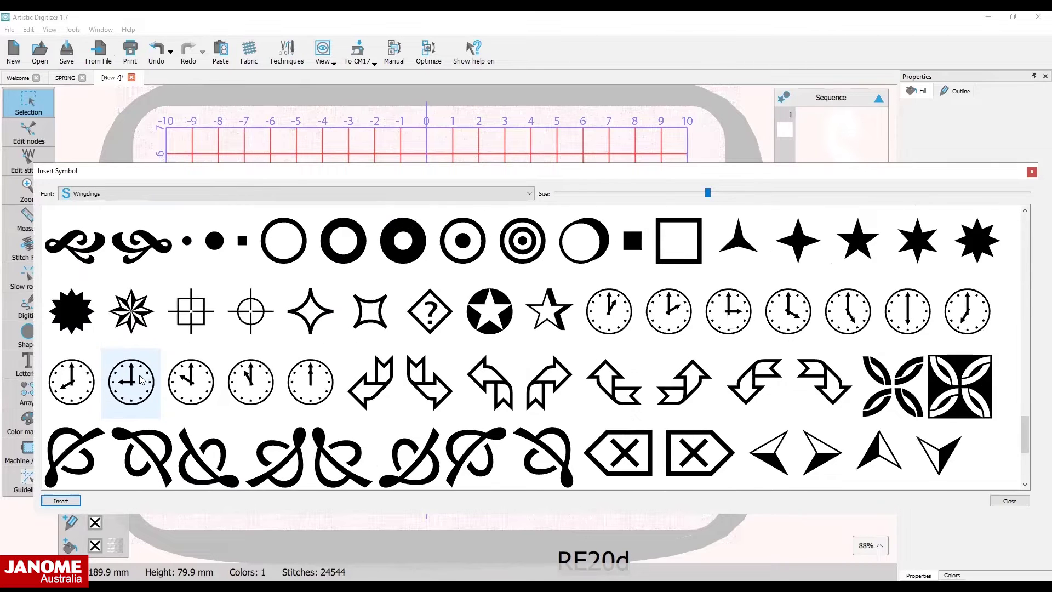
pyautogui.scroll(6, 141, 378)
pyautogui.scroll(-3, 141, 378)
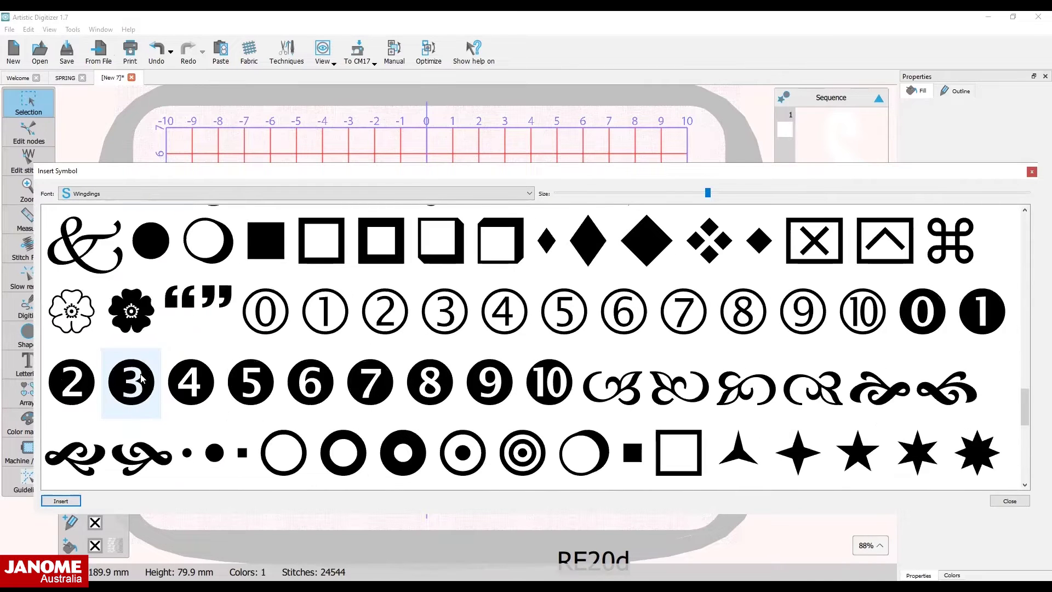
pyautogui.click(74, 321)
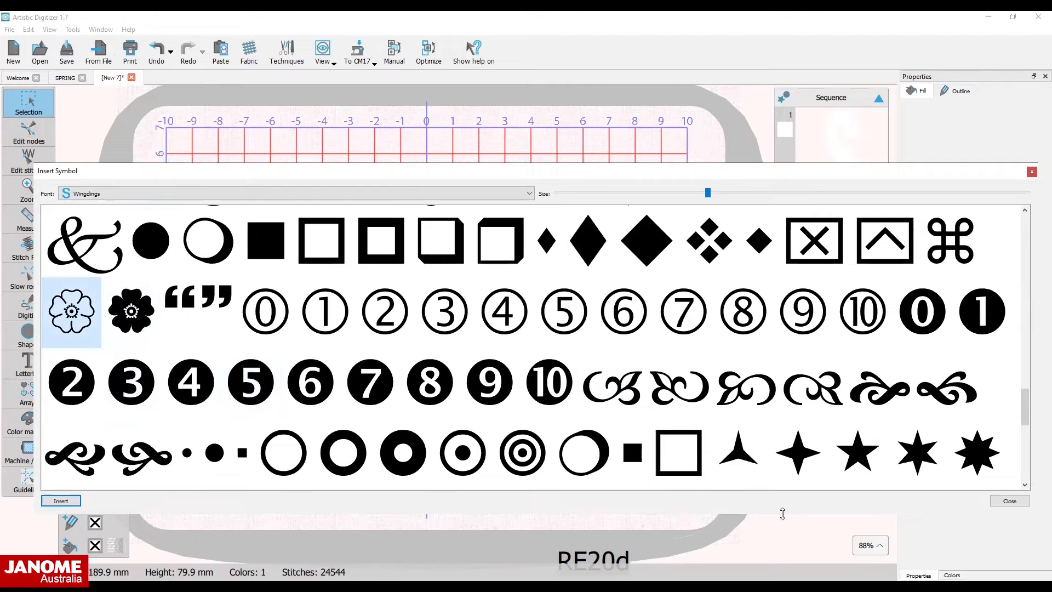
pyautogui.click(77, 501)
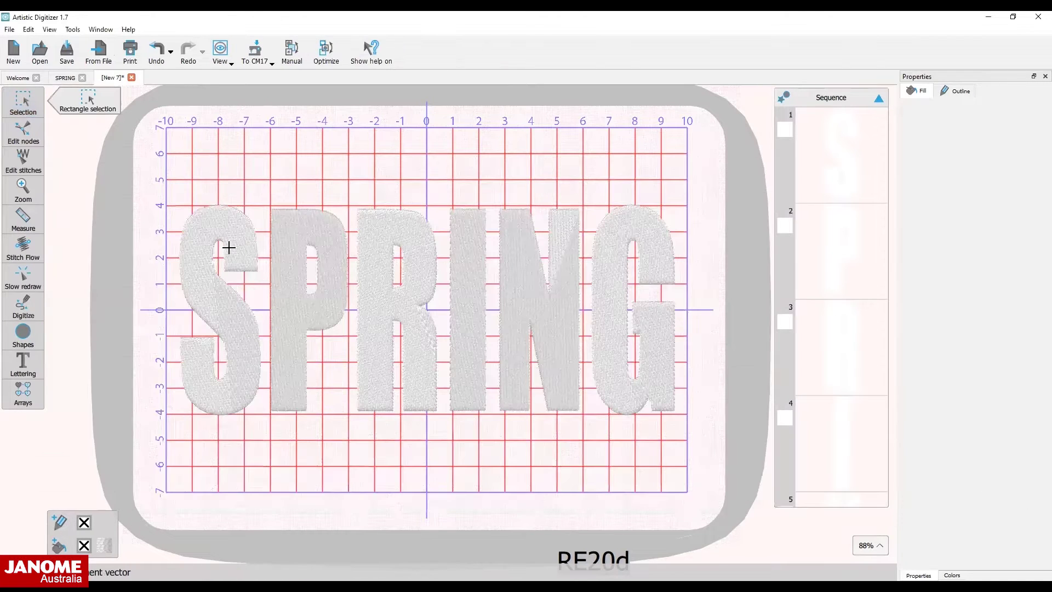
pyautogui.moveTo(228, 246); pyautogui.dragTo(322, 317)
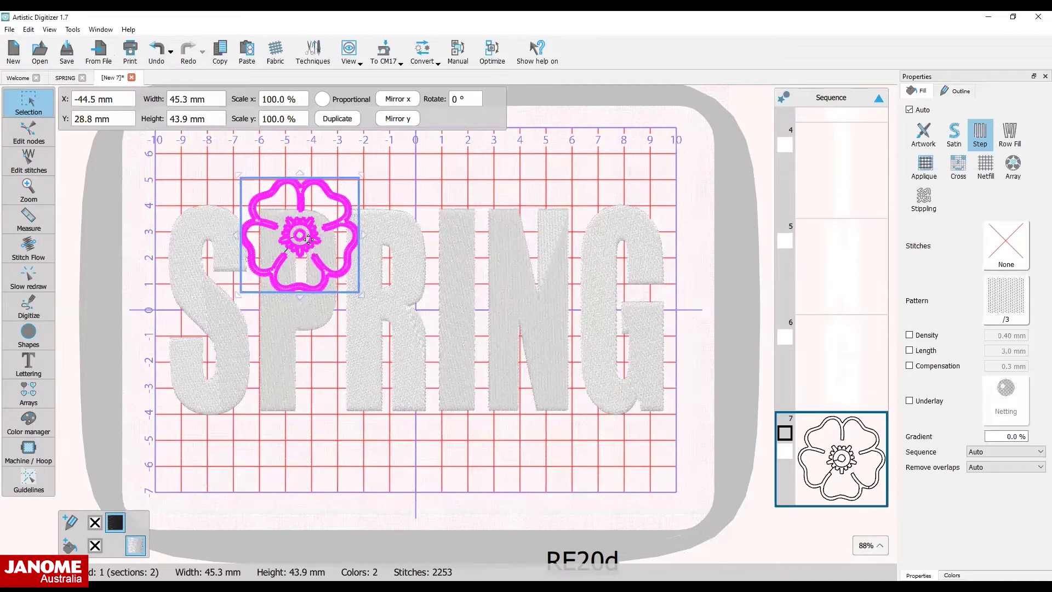
# Step: Remove the fill from the flower symbol, keeping only its black running outline, and deselect it
pyautogui.scroll(2, 307, 241)
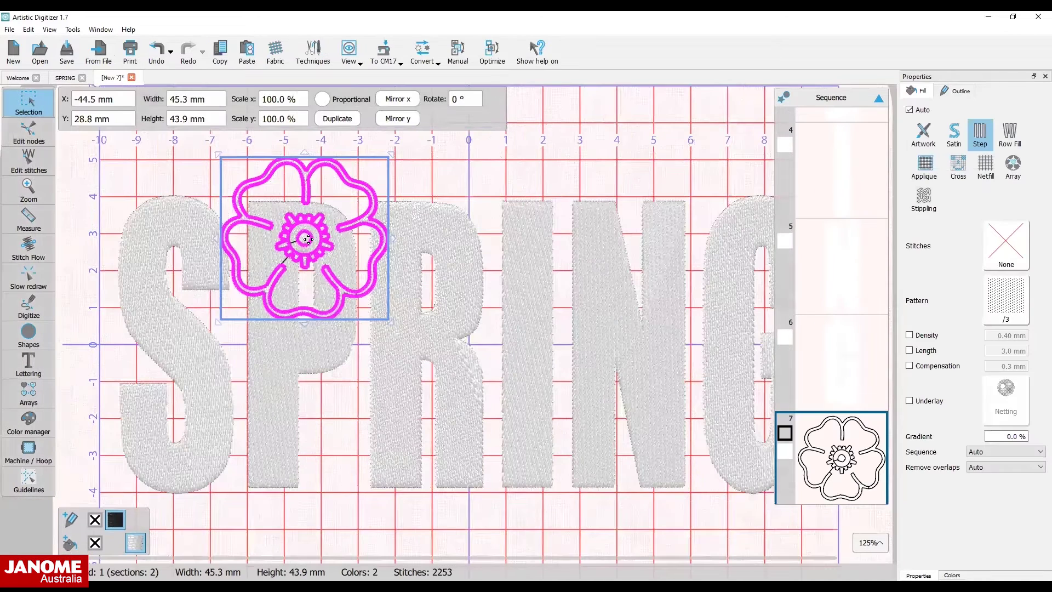
pyautogui.click(94, 542)
pyautogui.click(474, 193)
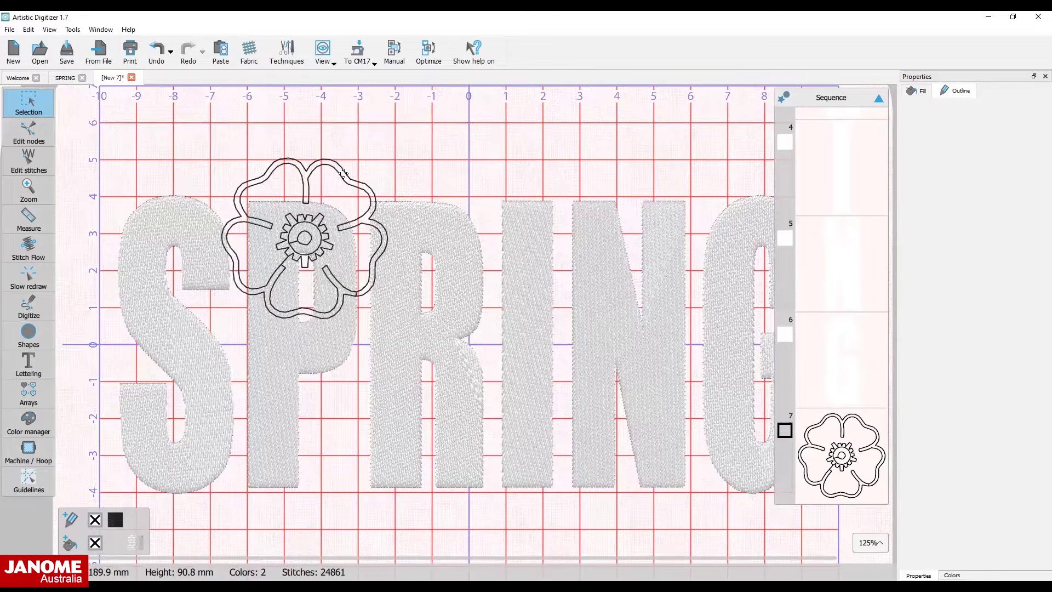
# Step: Break the flower symbol apart and separate its outer petal outline from the inner petal outline
pyautogui.rightClick(343, 174)
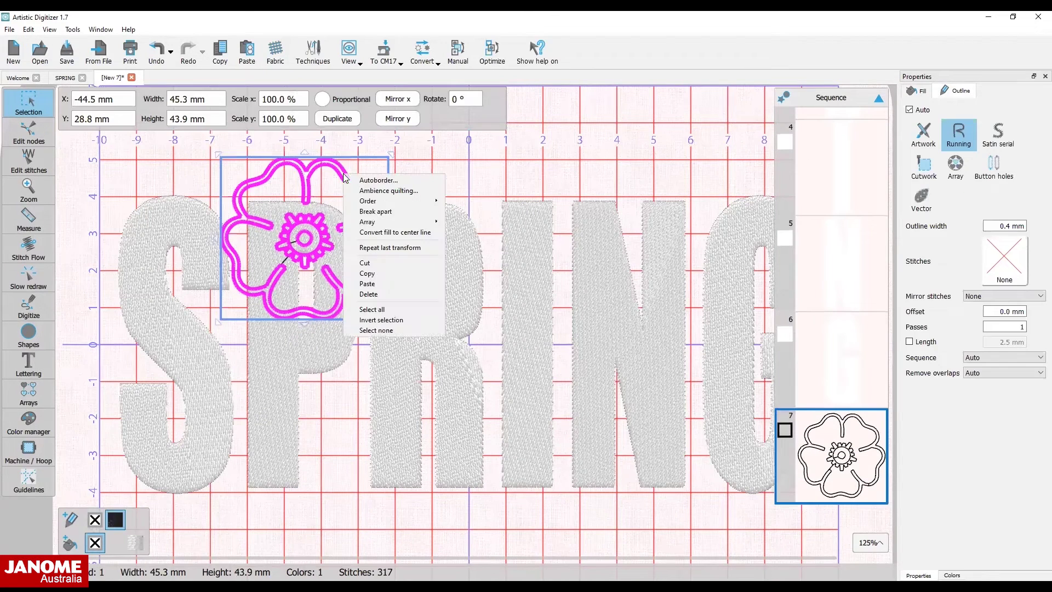
pyautogui.click(383, 212)
pyautogui.click(323, 214)
pyautogui.scroll(2, 323, 213)
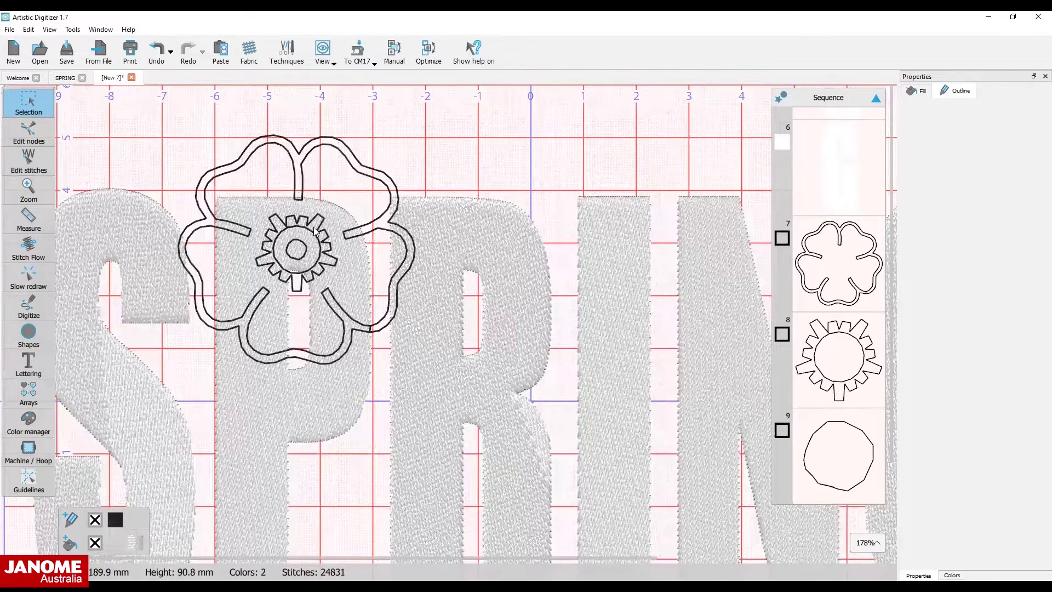
pyautogui.click(340, 237)
pyautogui.click(317, 245)
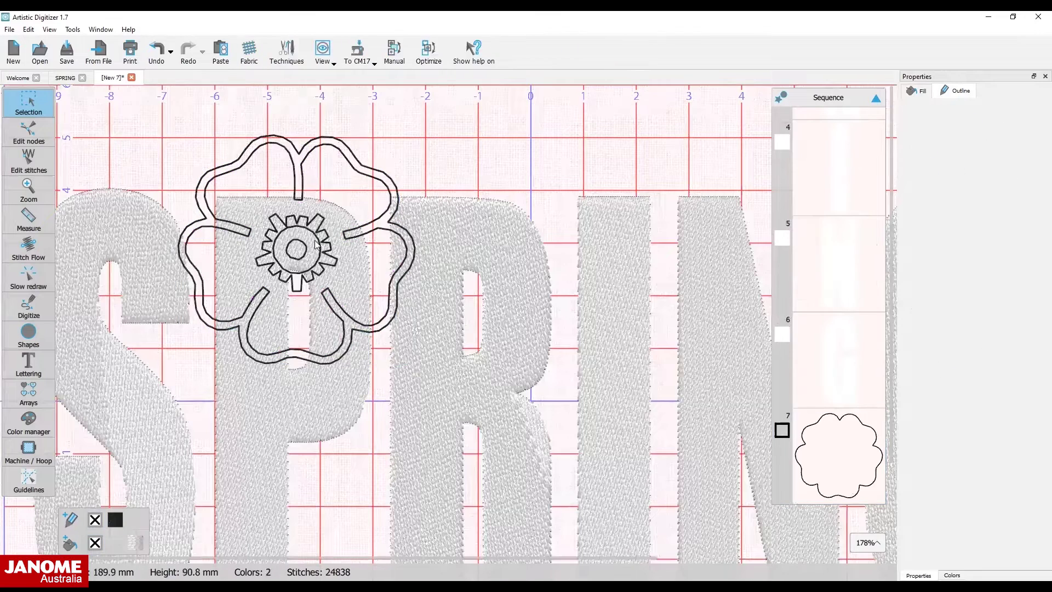
# Step: Break apart the flower's toothed center piece and delete its toothed outline
pyautogui.click(315, 242)
pyautogui.rightClick(316, 245)
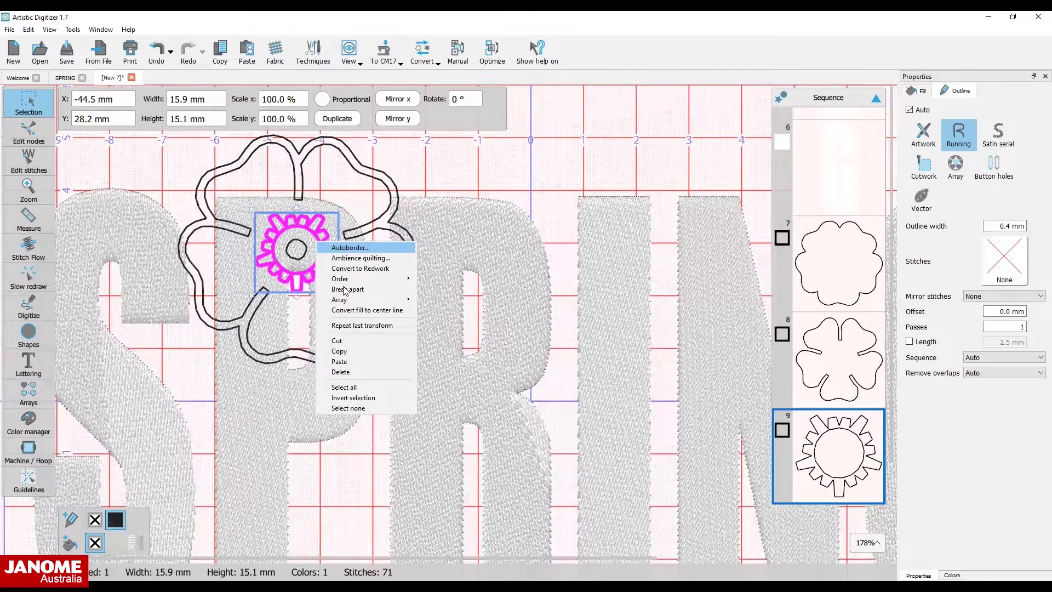
pyautogui.click(345, 289)
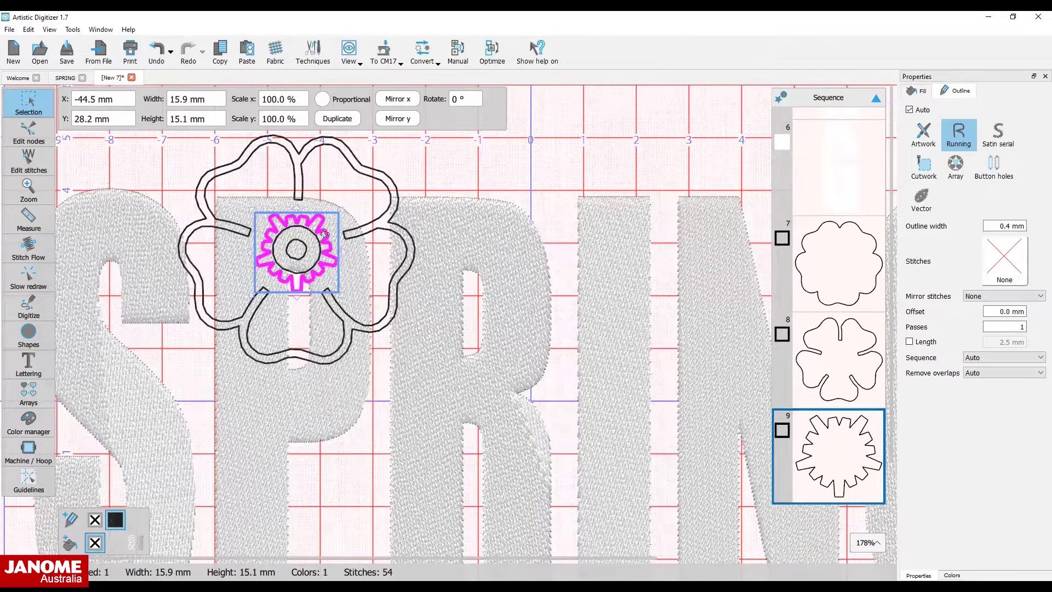
pyautogui.press('Delete')
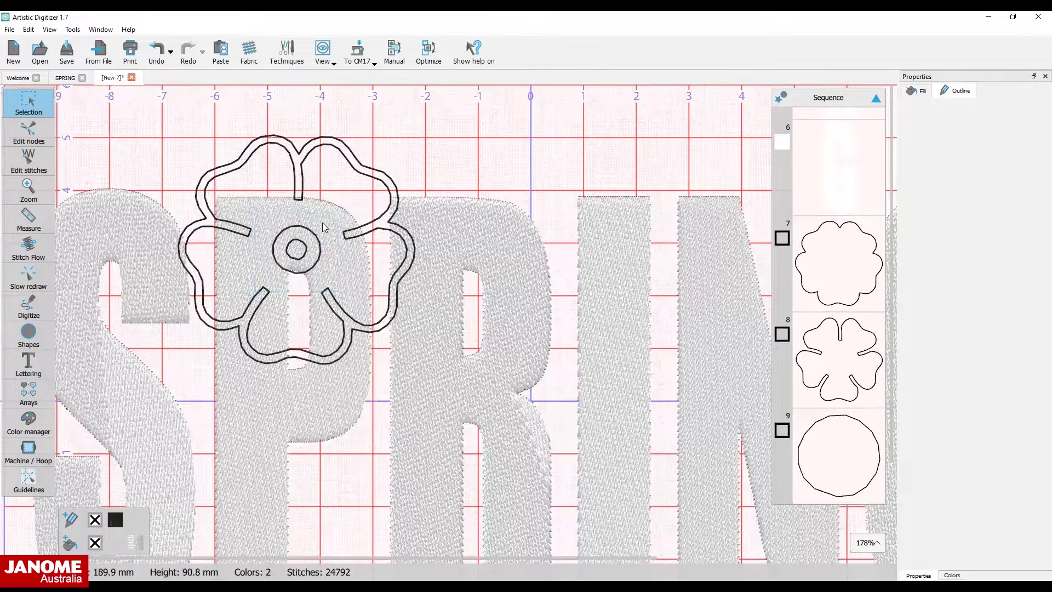
# Step: Delete the inner petal outline and the smallest center circle from the flower
pyautogui.click(302, 182)
pyautogui.press('Delete')
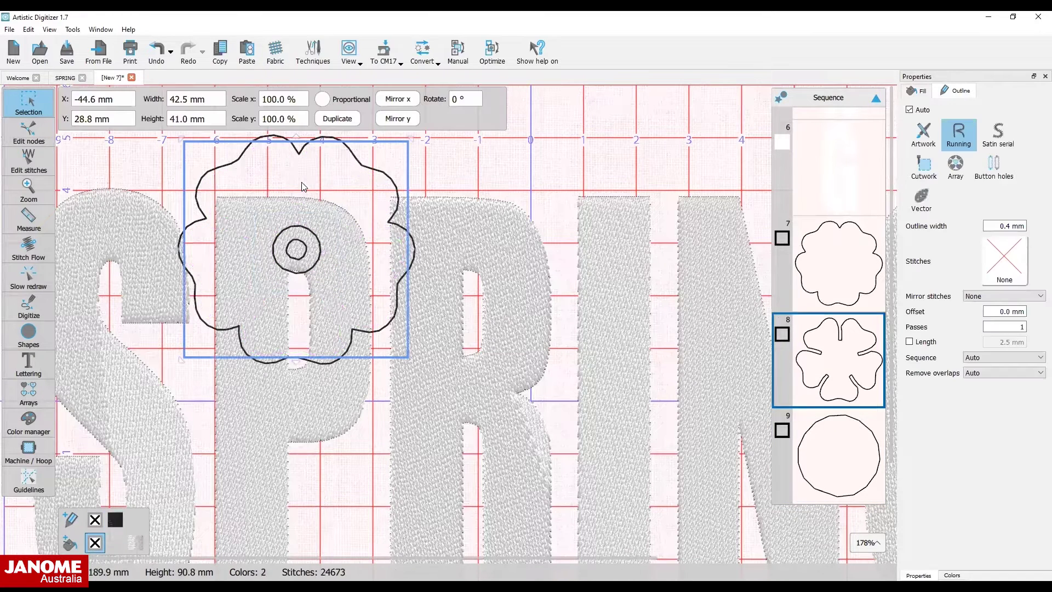
pyautogui.click(293, 256)
pyautogui.press('Delete')
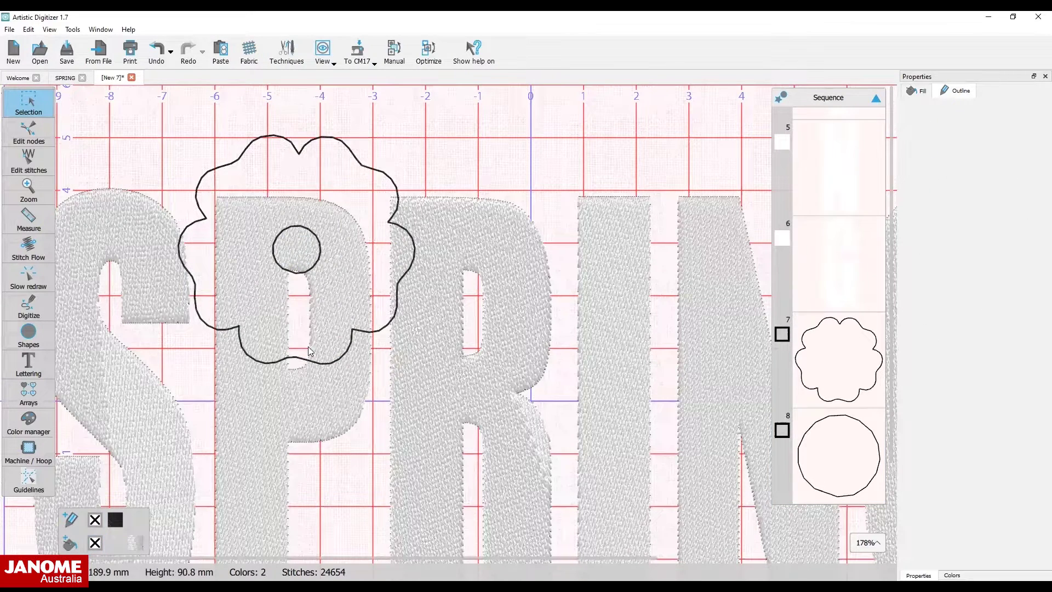
# Step: Group the outer flower outline with its remaining center circle
pyautogui.click(316, 291)
pyautogui.keyDown('ctrl'); pyautogui.click(292, 269); pyautogui.keyUp('ctrl')
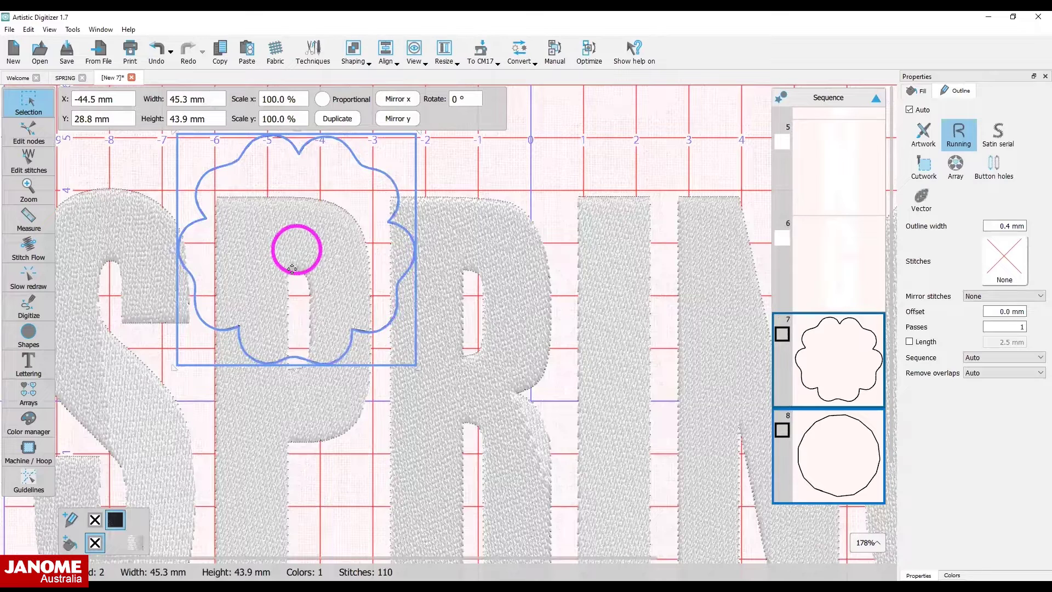
pyautogui.rightClick(292, 269)
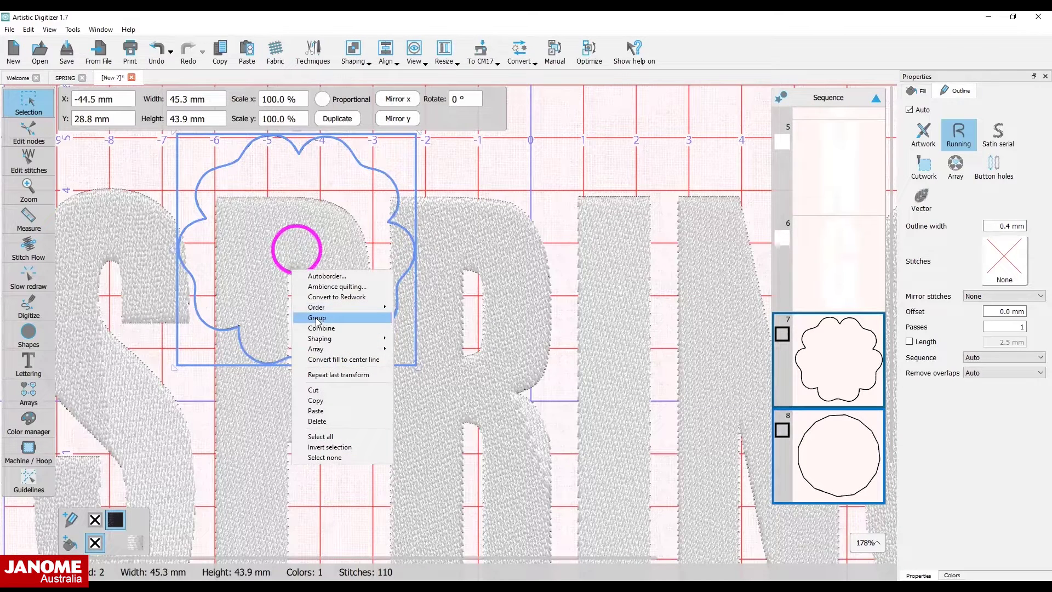
pyautogui.click(495, 169)
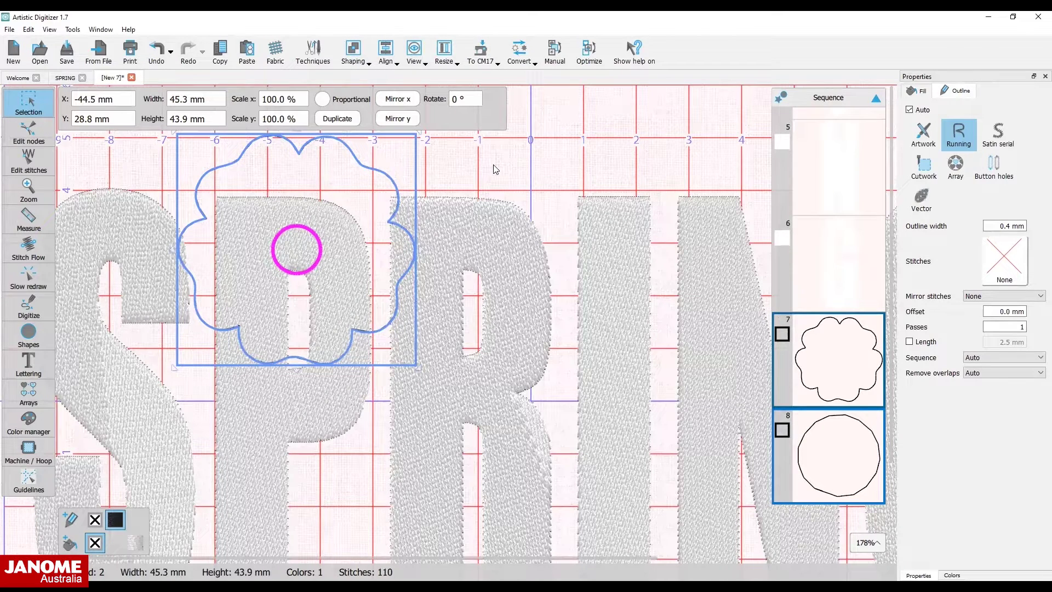
# Step: Move the grouped flower over the tops of the S and P, to about X -60.2 mm, Y 35.0 mm, and deselect it
pyautogui.scroll(-2, 495, 169)
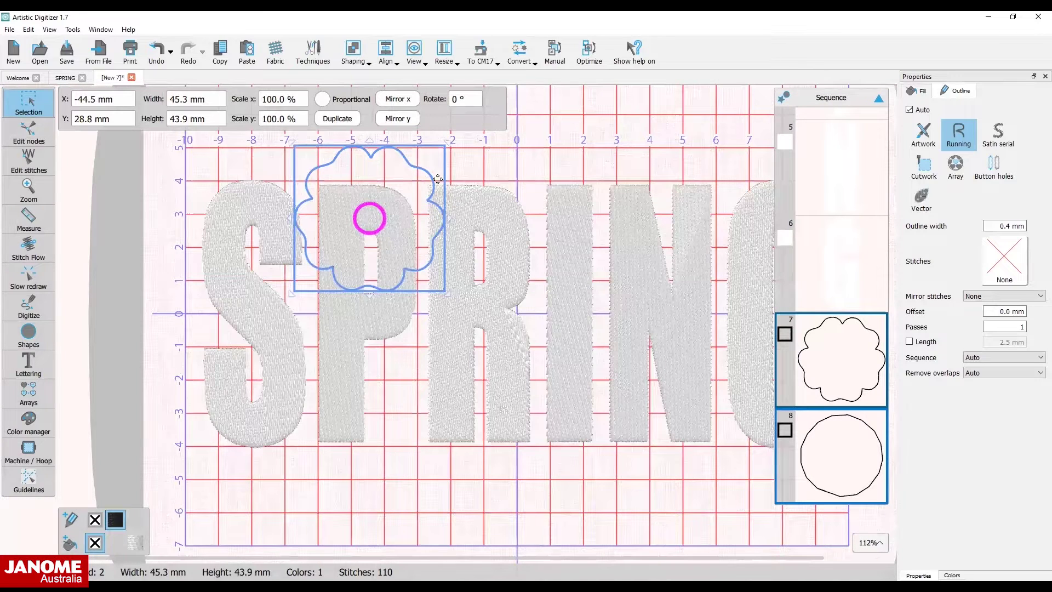
pyautogui.moveTo(432, 174); pyautogui.dragTo(378, 152)
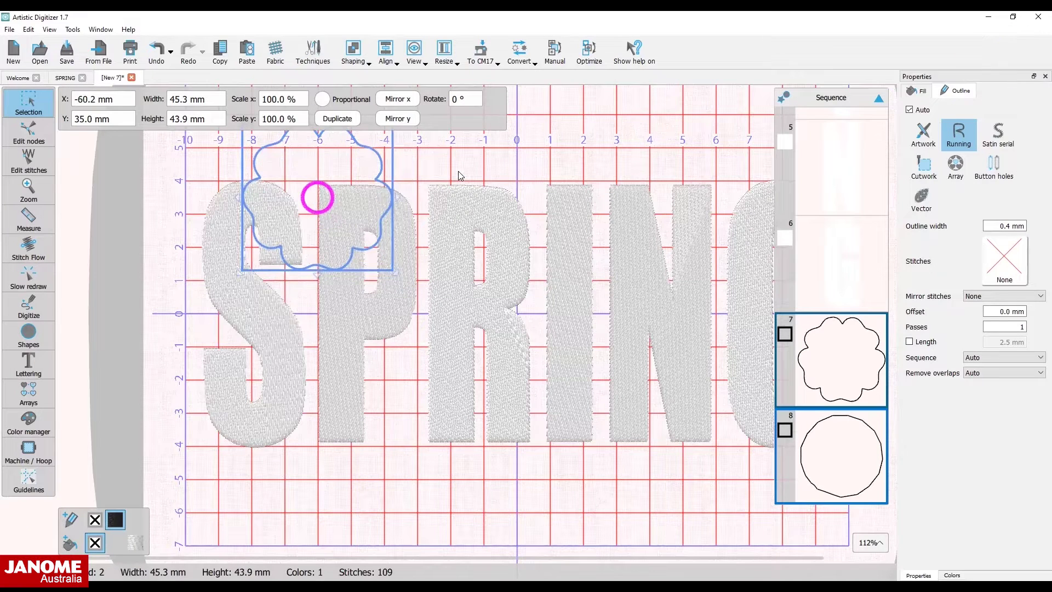
pyautogui.scroll(2, 455, 203)
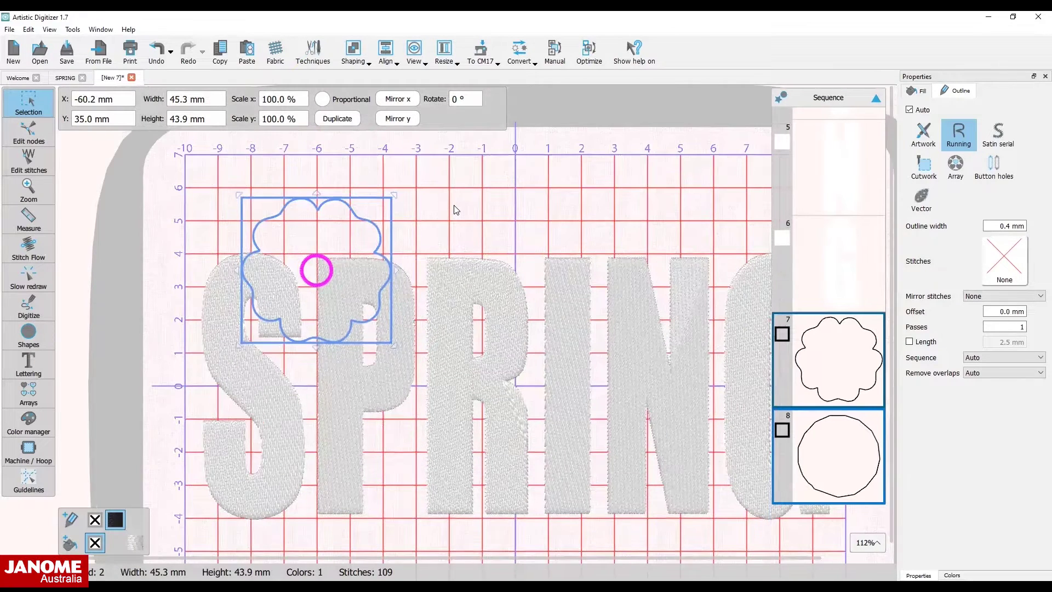
pyautogui.click(455, 210)
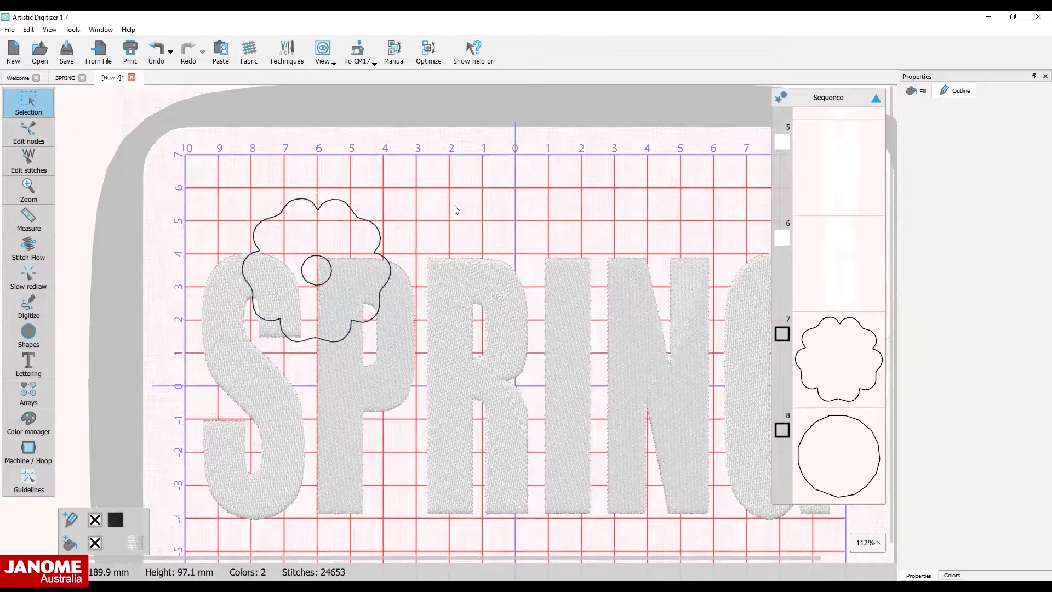
# Step: Copy and paste the grouped flower, moving the copy about 127 mm across and 63 mm down over the lower N and G
pyautogui.hscroll(1, 455, 210)
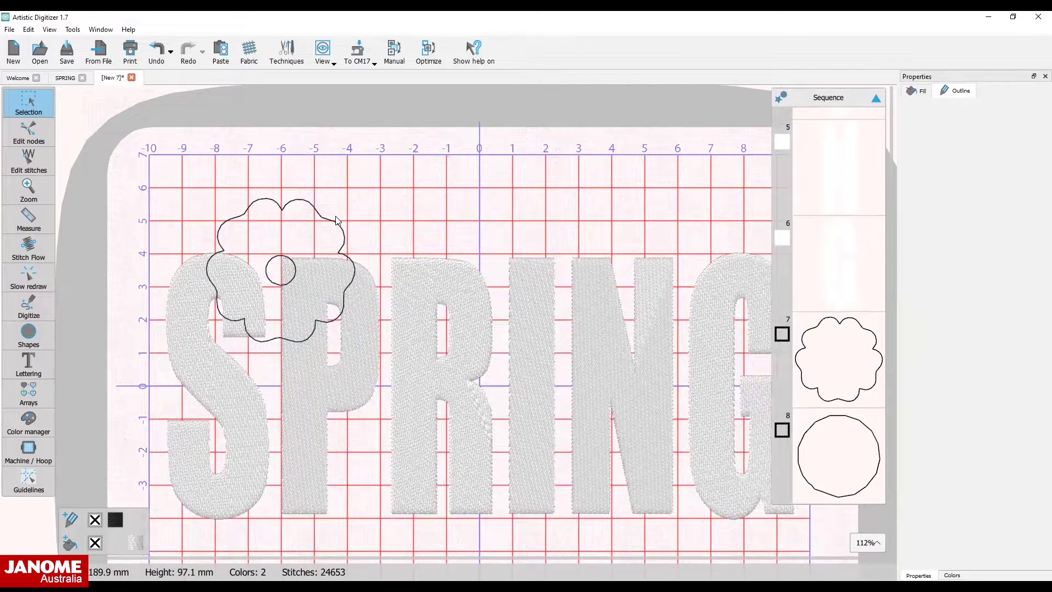
pyautogui.scroll(-3, 333, 222)
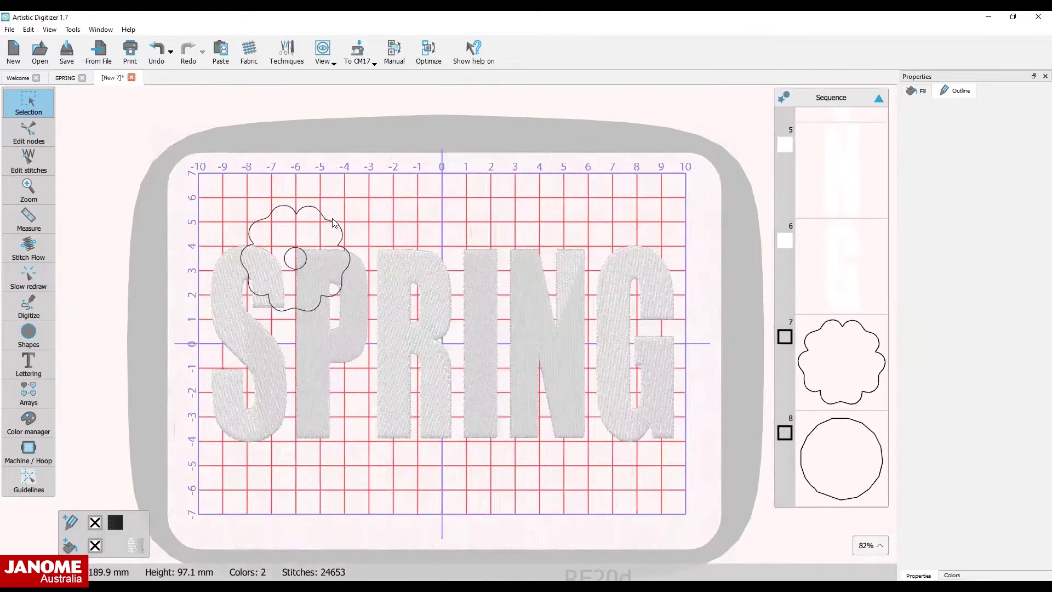
pyautogui.click(337, 213)
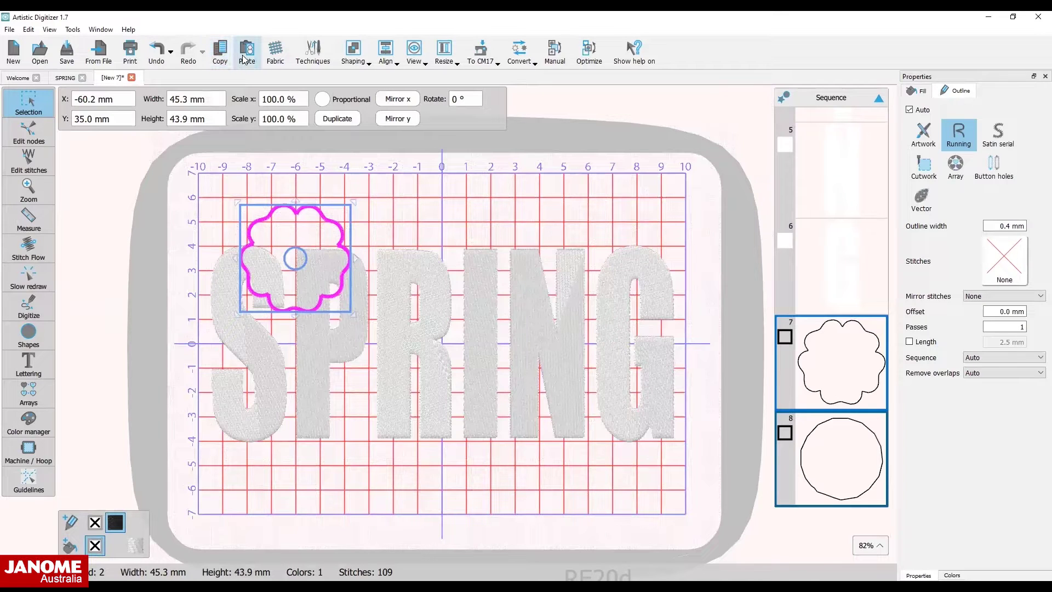
pyautogui.hotkey('ctrl', 'v')
pyautogui.moveTo(332, 220); pyautogui.dragTo(642, 375)
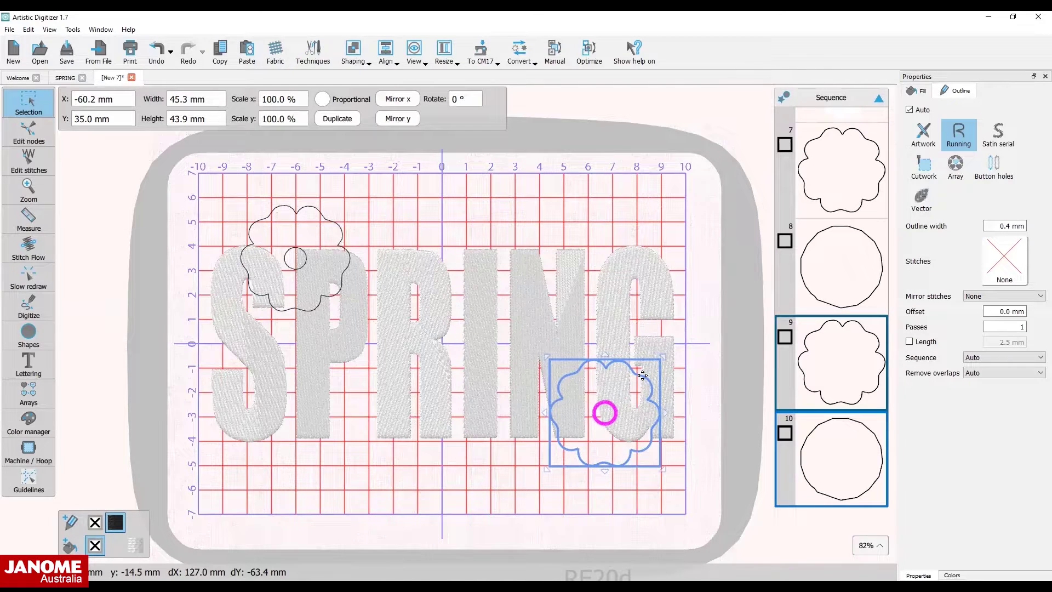
# Step: Paste another copy of the flower and place it over the top of the N at about X 39.2 mm, Y 37.1 mm
pyautogui.click(485, 463)
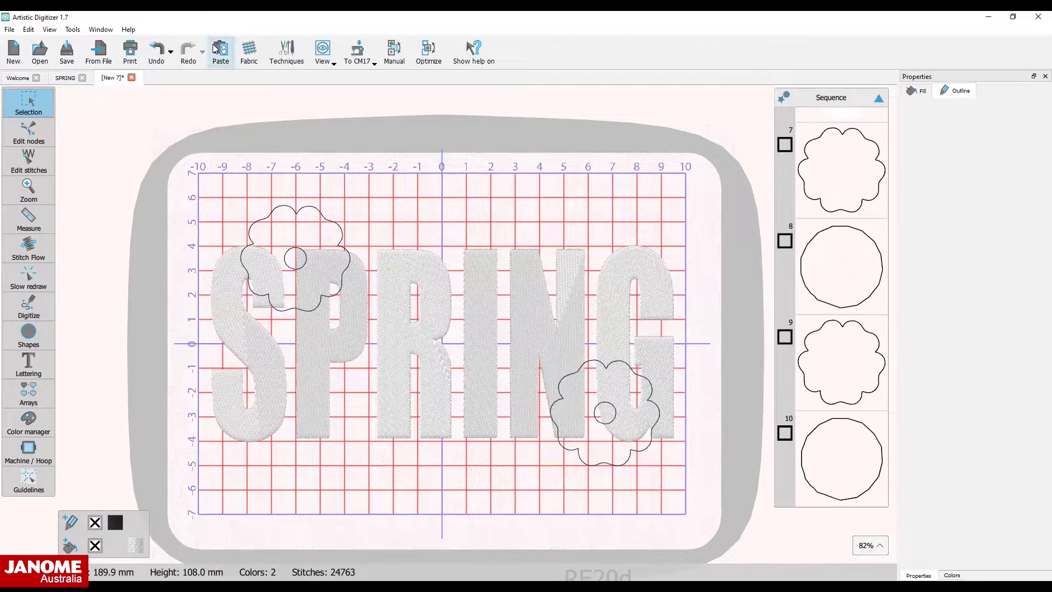
pyautogui.hotkey('ctrl', 'v')
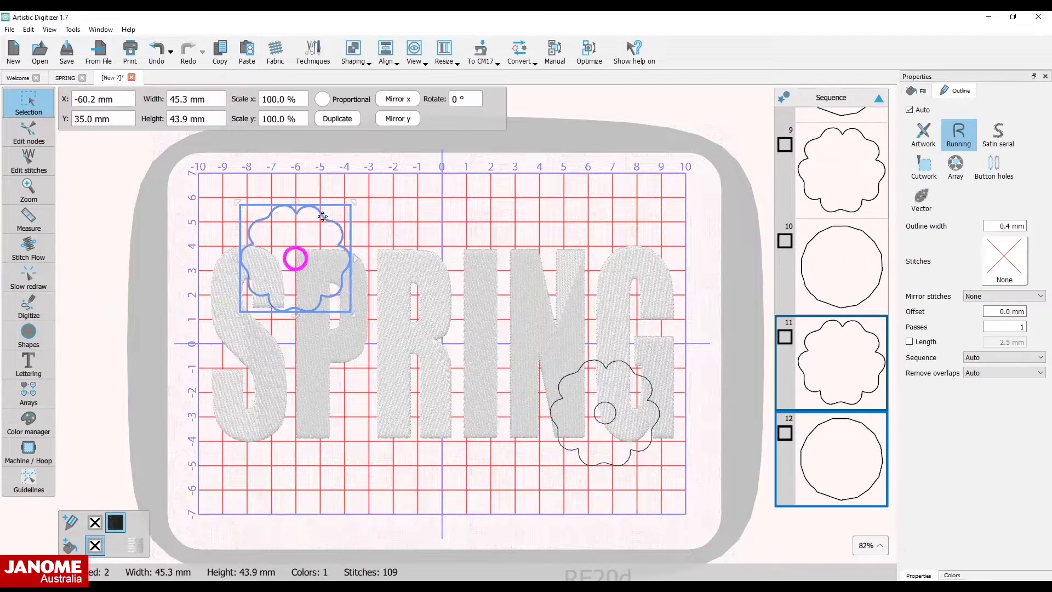
pyautogui.moveTo(373, 229); pyautogui.dragTo(615, 225)
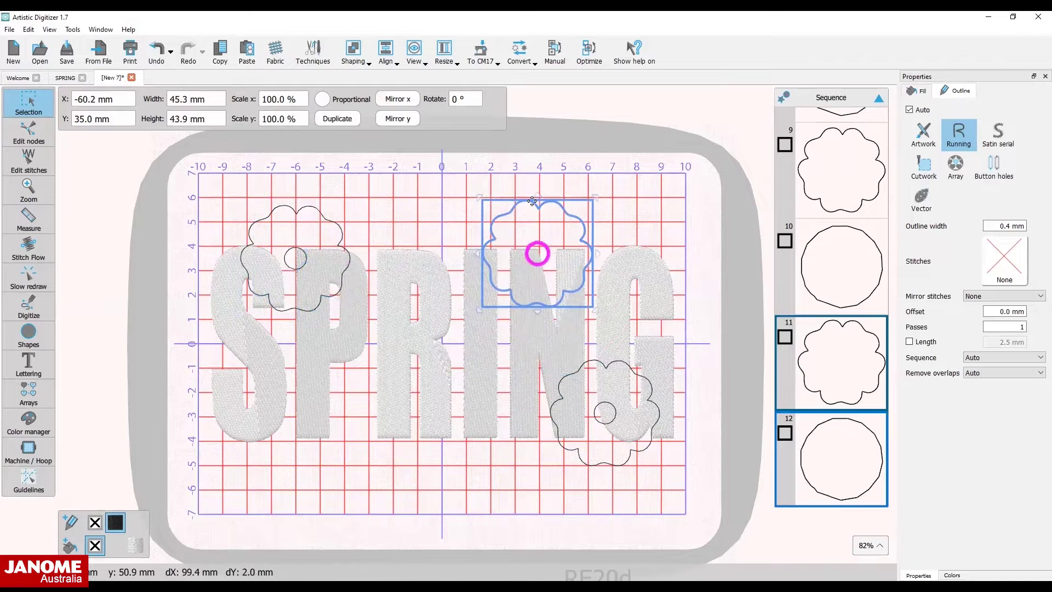
# Step: Scale the flower over the top of the N proportionally to 80% and deselect it
pyautogui.click(323, 99)
pyautogui.moveTo(299, 100); pyautogui.dragTo(251, 109)
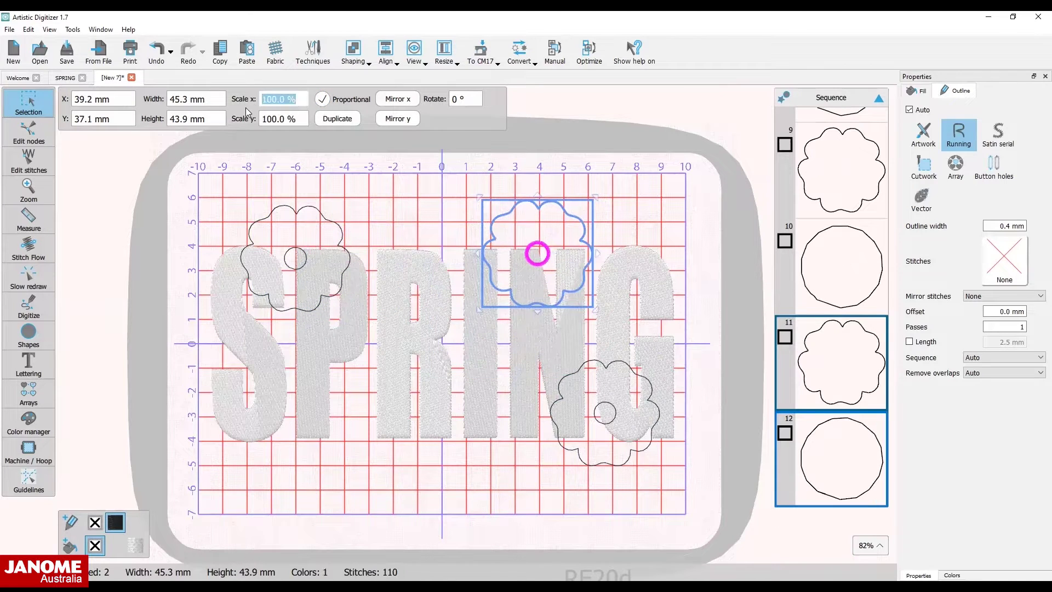
pyautogui.write('80')
pyautogui.press('Return')
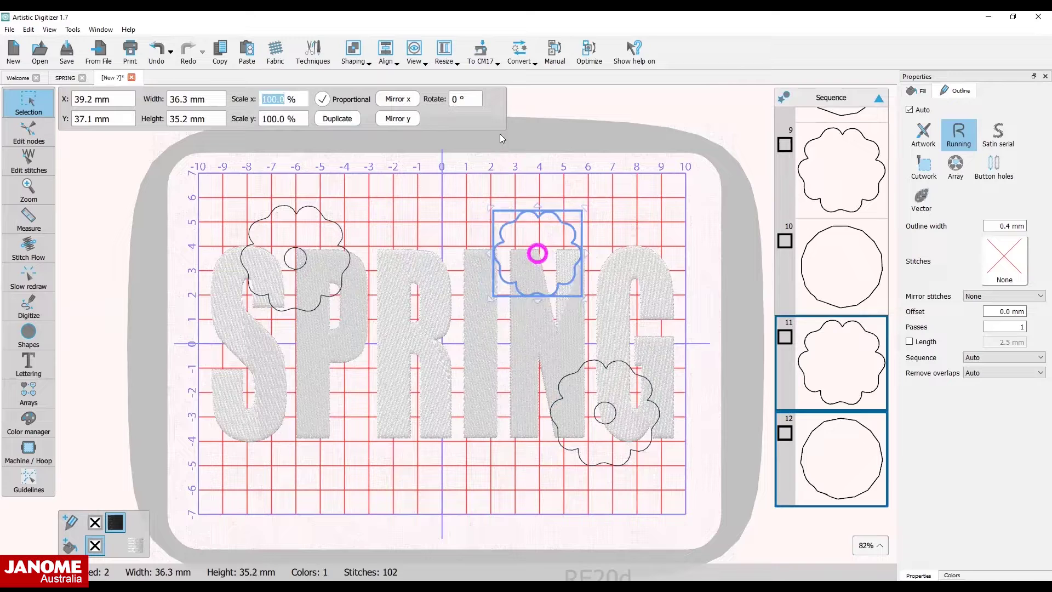
pyautogui.click(630, 196)
# Step: Move the reduced flower over the gap between the upper I and N, to about X 27.4 mm, Y 24.2 mm
pyautogui.scroll(1, 546, 249)
pyautogui.scroll(1, 563, 212)
pyautogui.click(563, 208)
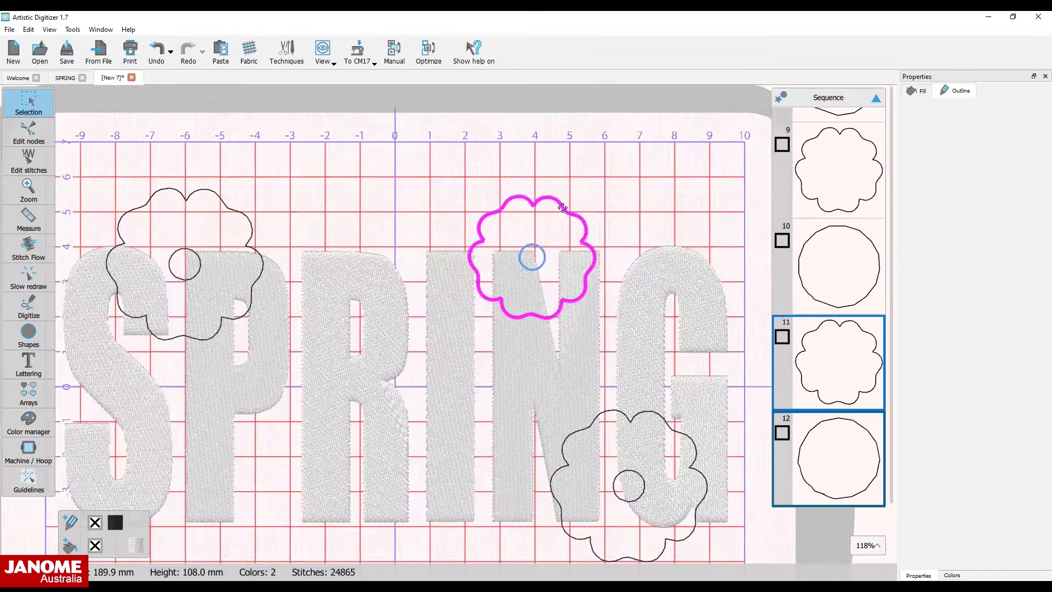
pyautogui.moveTo(619, 220); pyautogui.dragTo(520, 250)
pyautogui.scroll(-1, 564, 380)
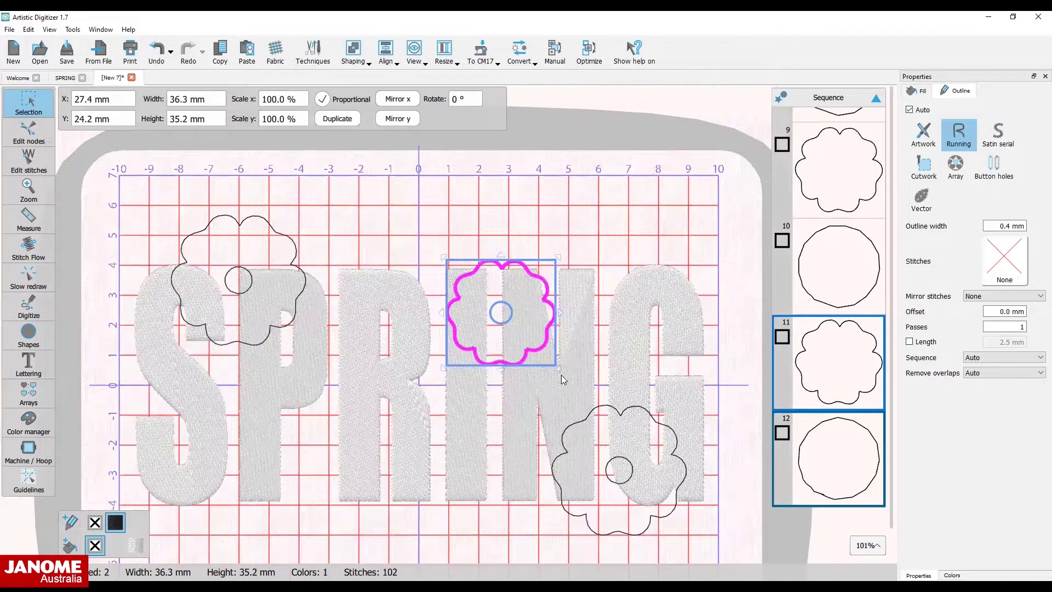
pyautogui.scroll(-1, 565, 380)
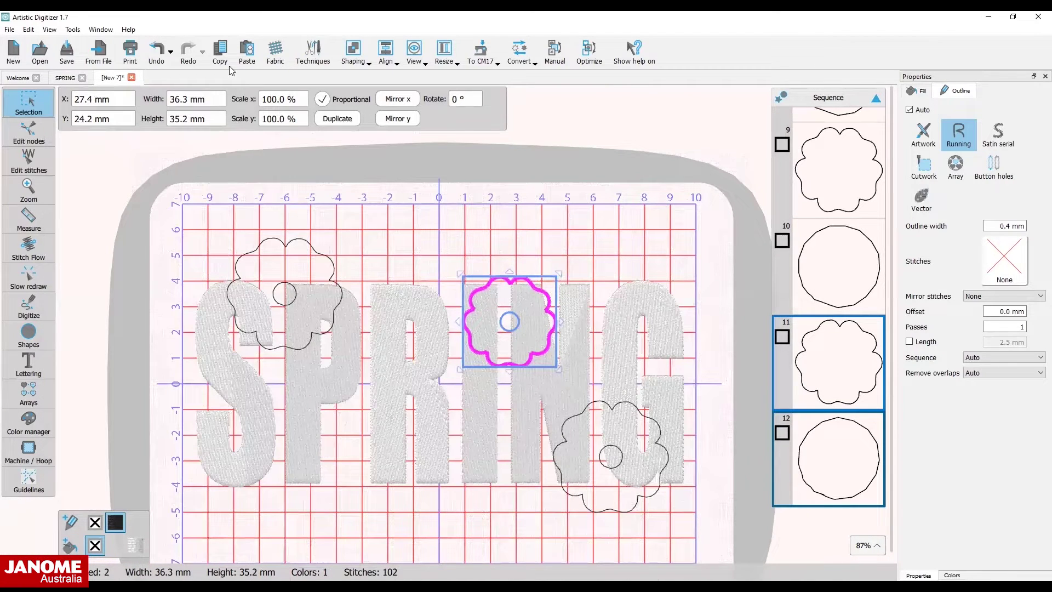
# Step: Copy and paste the small flower, placing the copy over the lower R and I at about X 10.1 mm, Y -22.1 mm
pyautogui.click(222, 54)
pyautogui.click(247, 52)
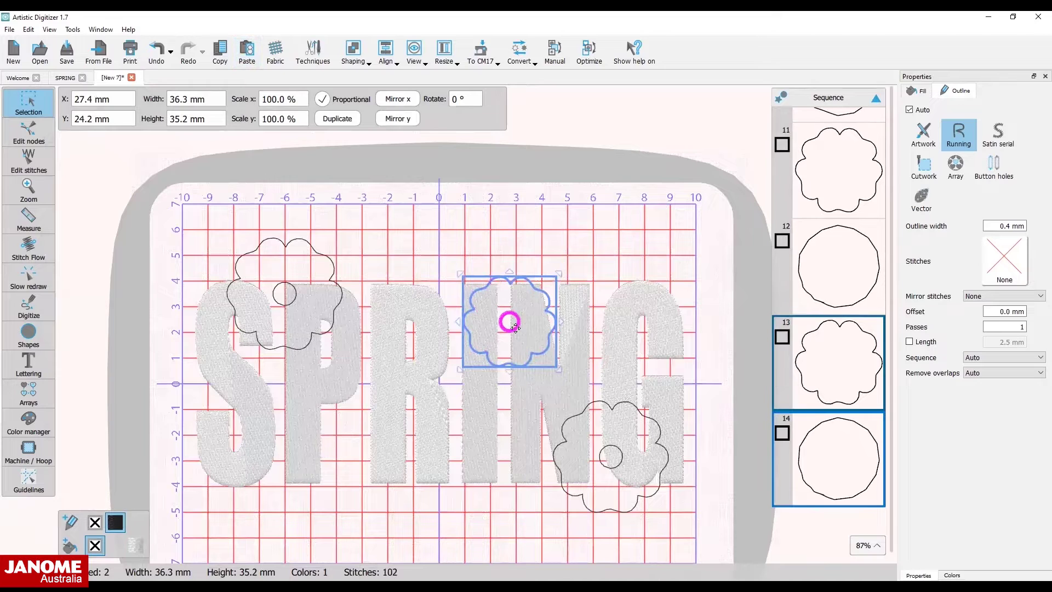
pyautogui.moveTo(514, 322); pyautogui.dragTo(471, 447)
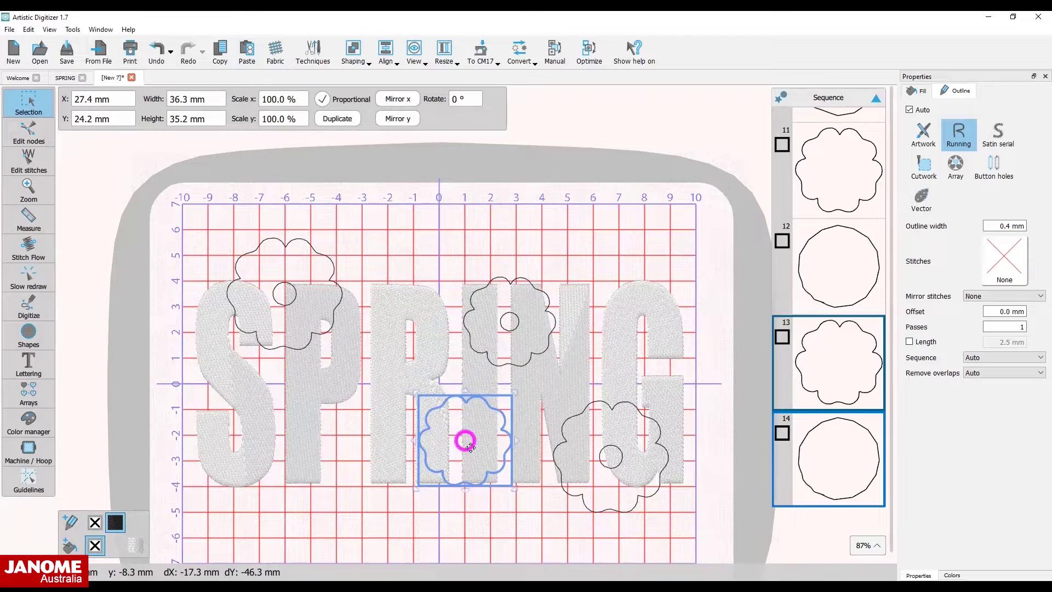
pyautogui.moveTo(470, 446); pyautogui.dragTo(470, 447)
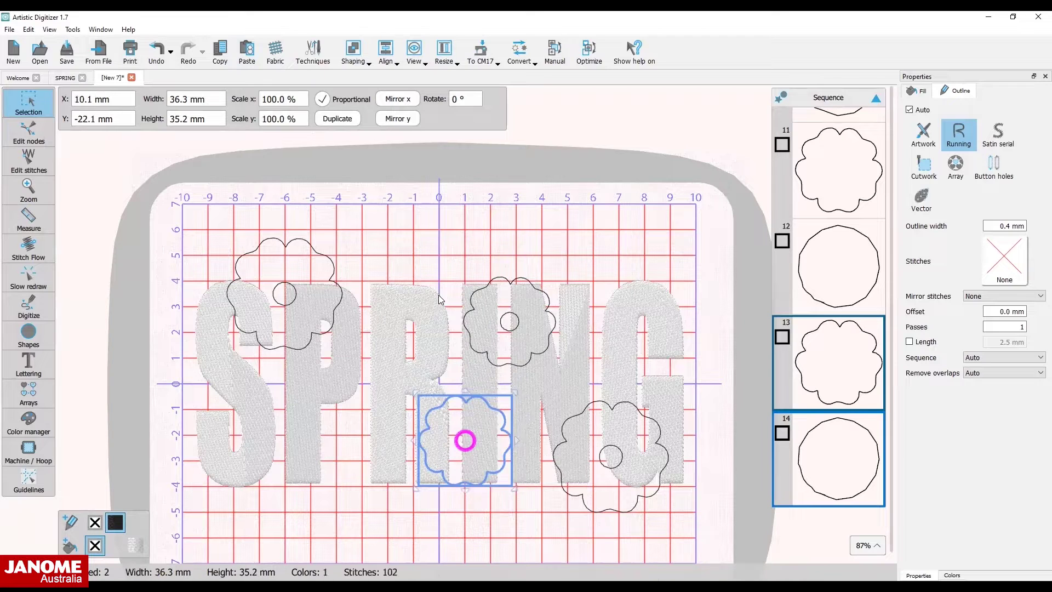
# Step: Paste another small flower, place it between the lower P and R at about X -34.7 mm, Y -14.8 mm, and deselect it
pyautogui.click(246, 52)
pyautogui.moveTo(514, 316); pyautogui.dragTo(354, 417)
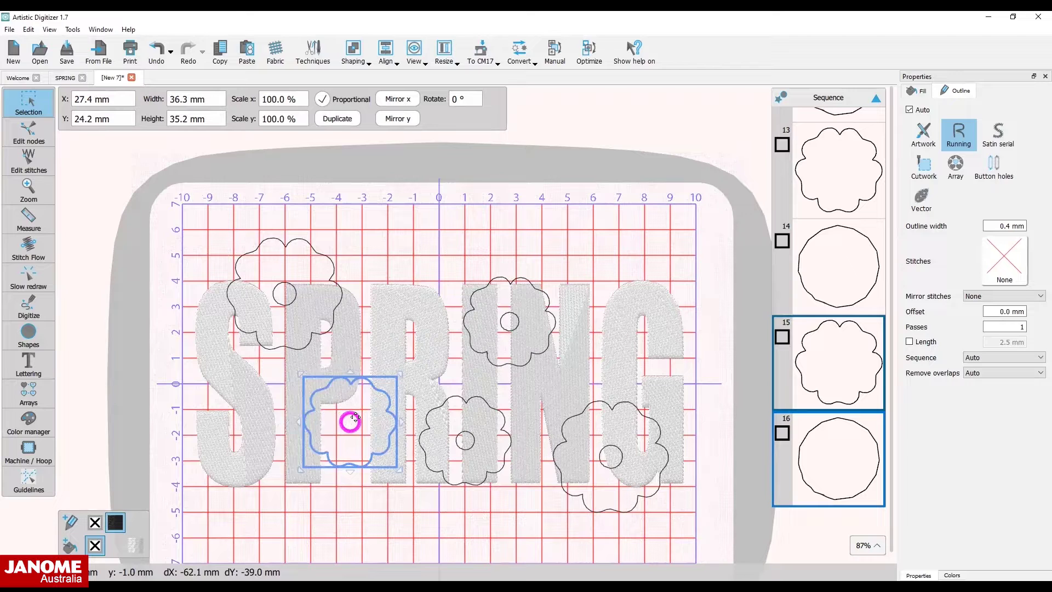
pyautogui.moveTo(354, 417); pyautogui.dragTo(353, 417)
pyautogui.click(479, 247)
pyautogui.scroll(-2, 479, 273)
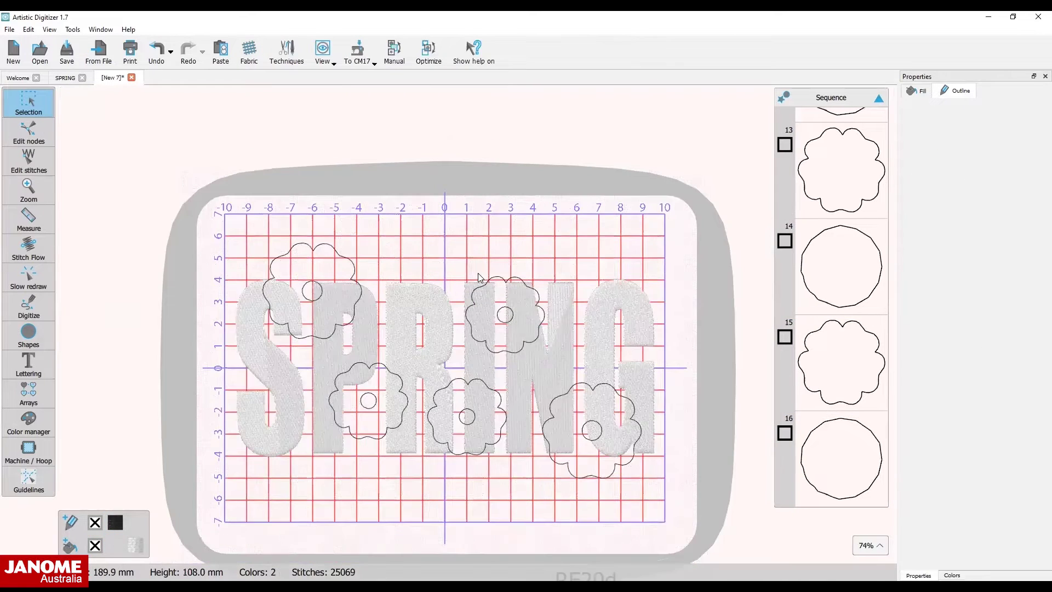
pyautogui.scroll(1, 478, 277)
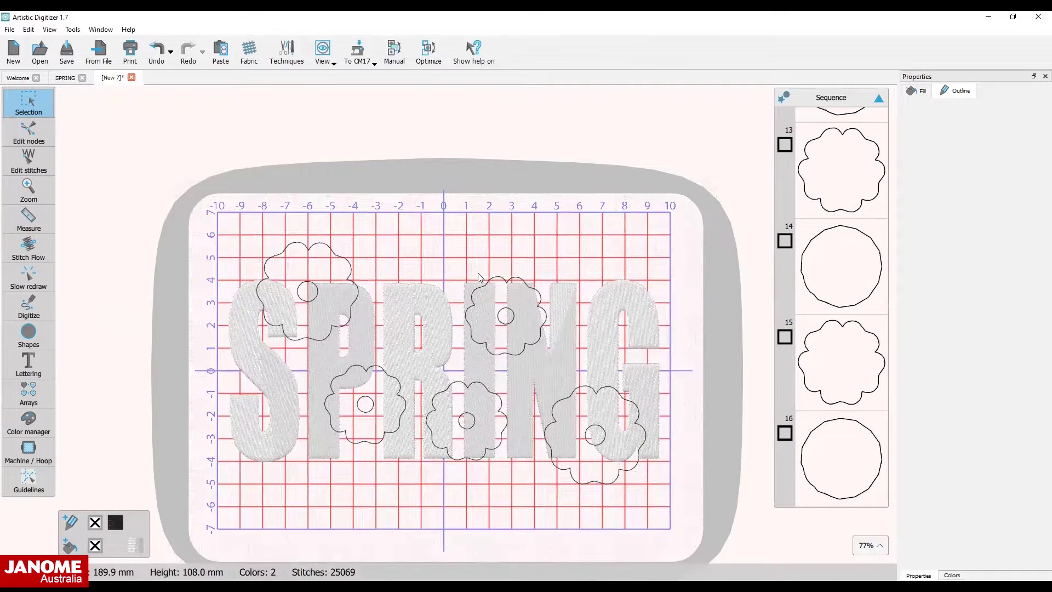
# Step: Enlarge the flower over the lower N and G proportionally to about 51.3 by 49.7 mm and shift it upward
pyautogui.click(628, 407)
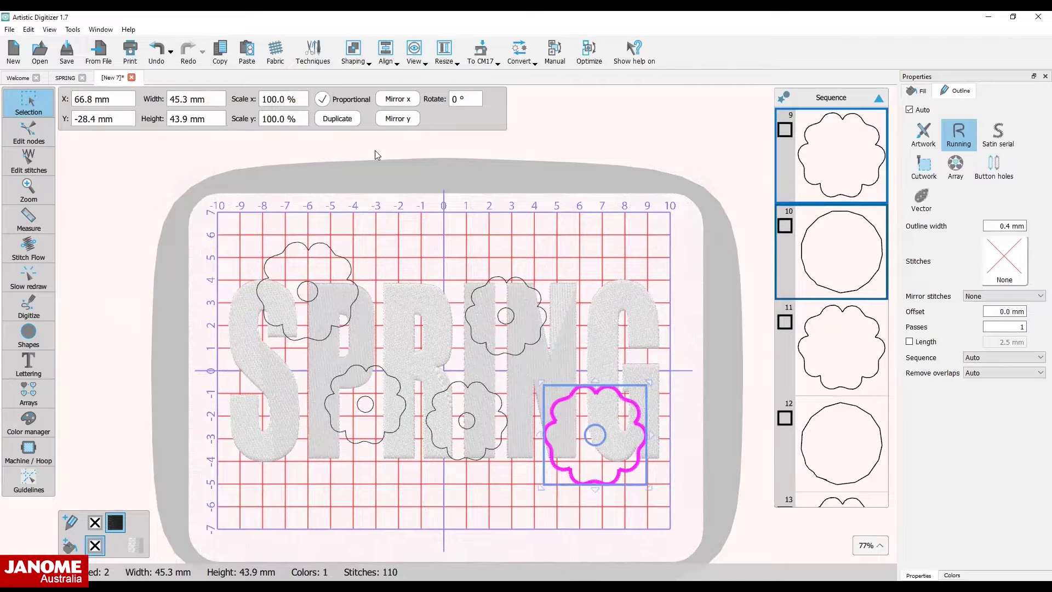
pyautogui.moveTo(649, 380); pyautogui.dragTo(668, 365)
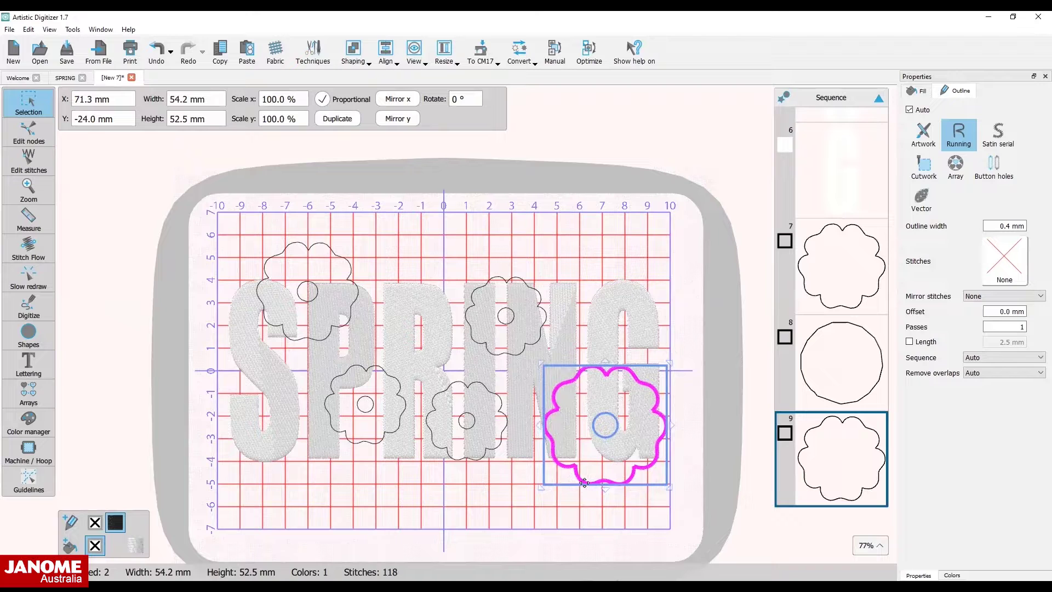
pyautogui.moveTo(581, 480)
pyautogui.mouseDown()
pyautogui.moveTo(569, 487)
pyautogui.moveTo(587, 460)
pyautogui.moveTo(592, 471)
pyautogui.mouseUp()
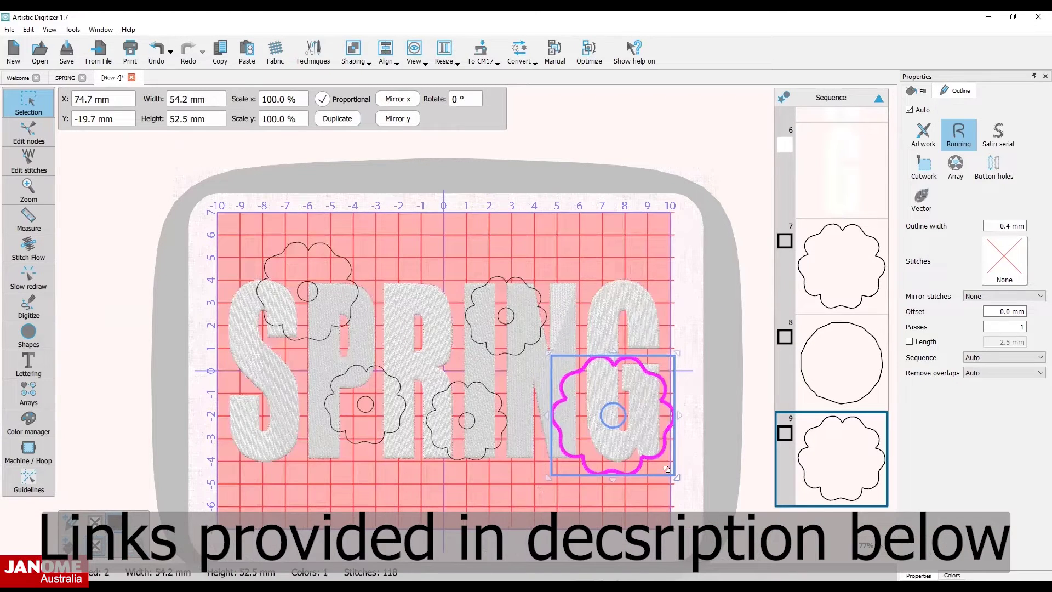
pyautogui.click(636, 507)
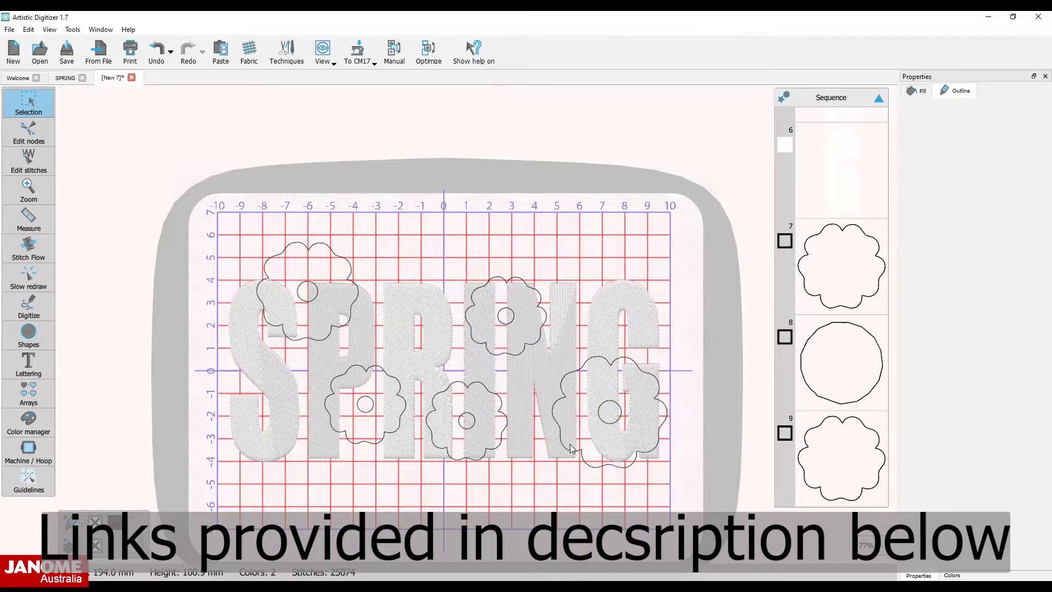
# Step: Move the large flower over the lower N, about X 45.7 mm, Y -19.6 mm, and the upper small flower to the top of the G
pyautogui.scroll(2, 572, 449)
pyautogui.moveTo(586, 461); pyautogui.dragTo(485, 482)
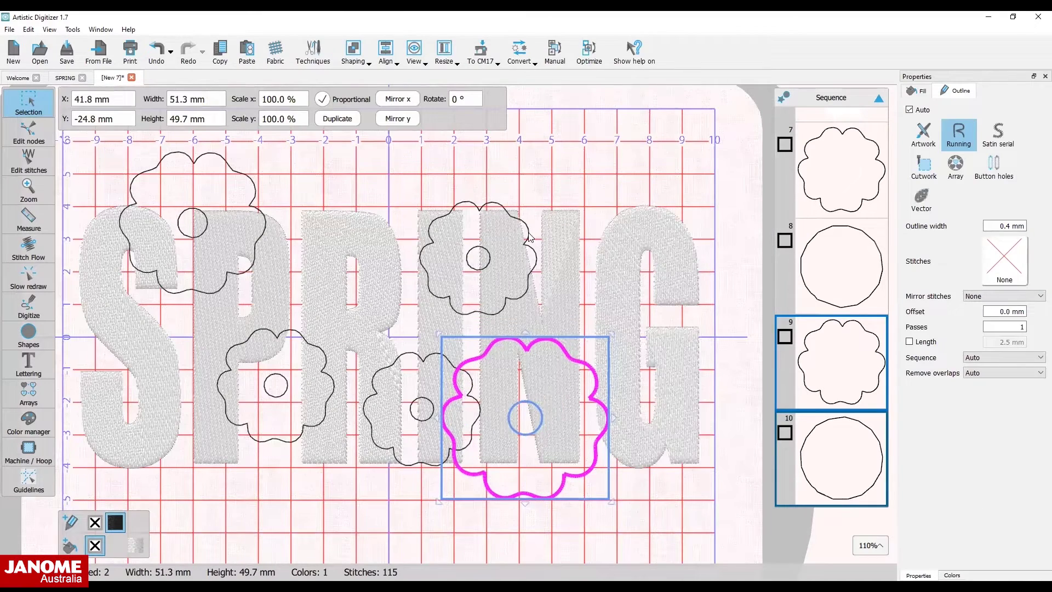
pyautogui.moveTo(527, 232); pyautogui.dragTo(691, 221)
pyautogui.moveTo(594, 370); pyautogui.dragTo(607, 352)
pyautogui.click(418, 358)
pyautogui.moveTo(418, 358); pyautogui.dragTo(408, 257)
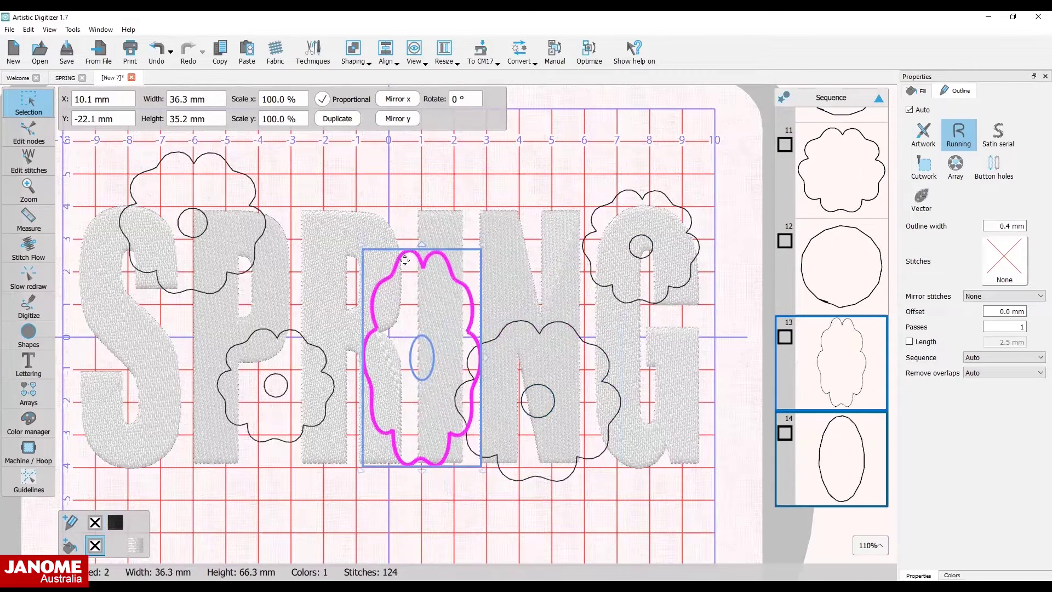
pyautogui.hotkey('ctrl', 'z')
# Step: Move the small flower from the lower R and I up between their upper parts, to about X 3.3 mm, Y 17.7 mm, and deselect it
pyautogui.moveTo(416, 400); pyautogui.dragTo(394, 269)
pyautogui.click(417, 505)
pyautogui.scroll(-2, 418, 504)
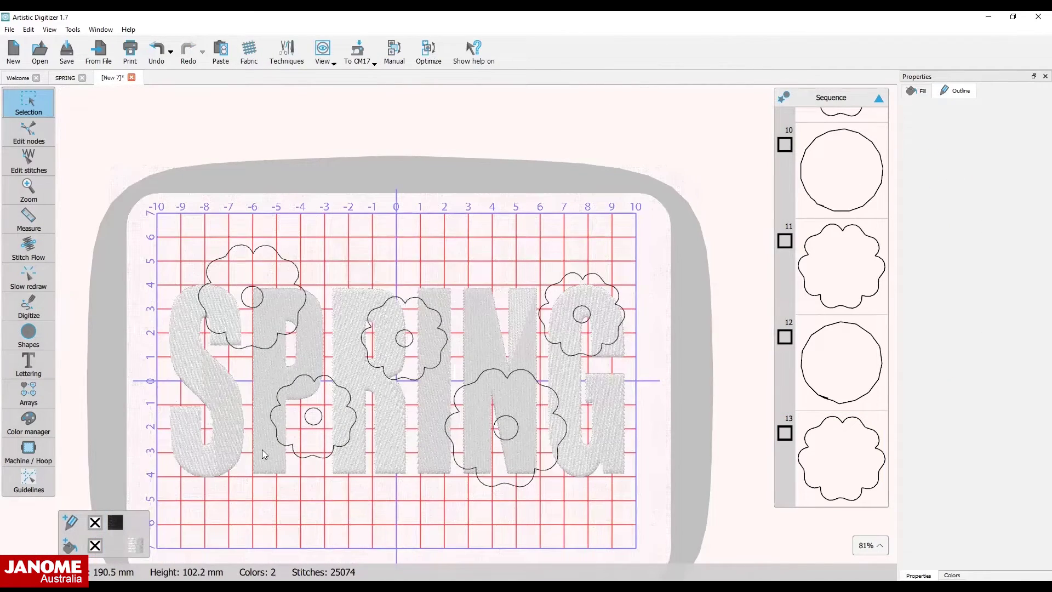
# Step: Ungroup the flower over the tops of the S and P and the one between the lower P and R
pyautogui.scroll(1, 265, 454)
pyautogui.scroll(2, 312, 178)
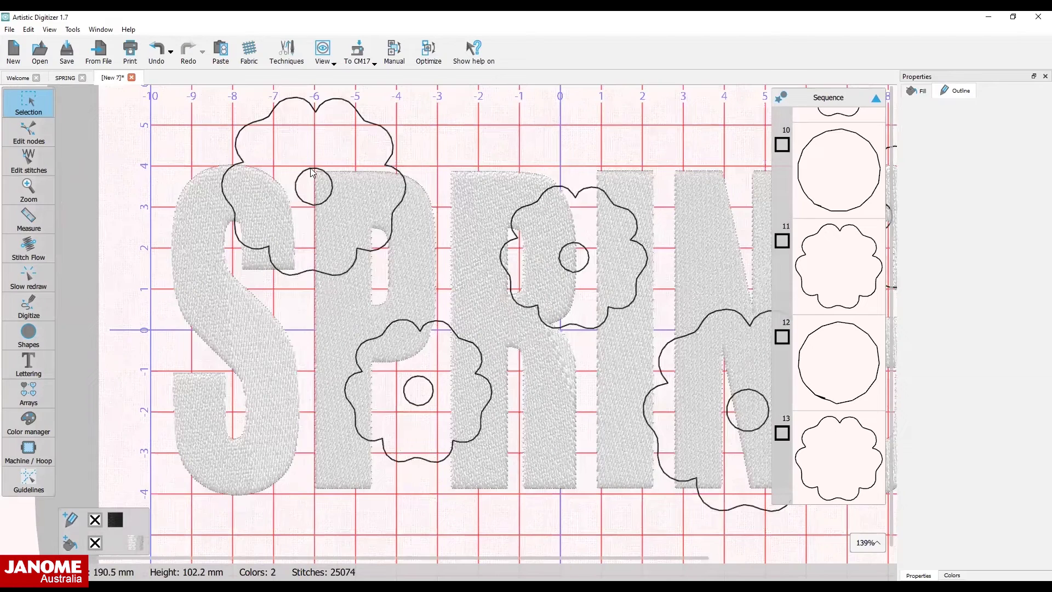
pyautogui.rightClick(313, 173)
pyautogui.click(334, 217)
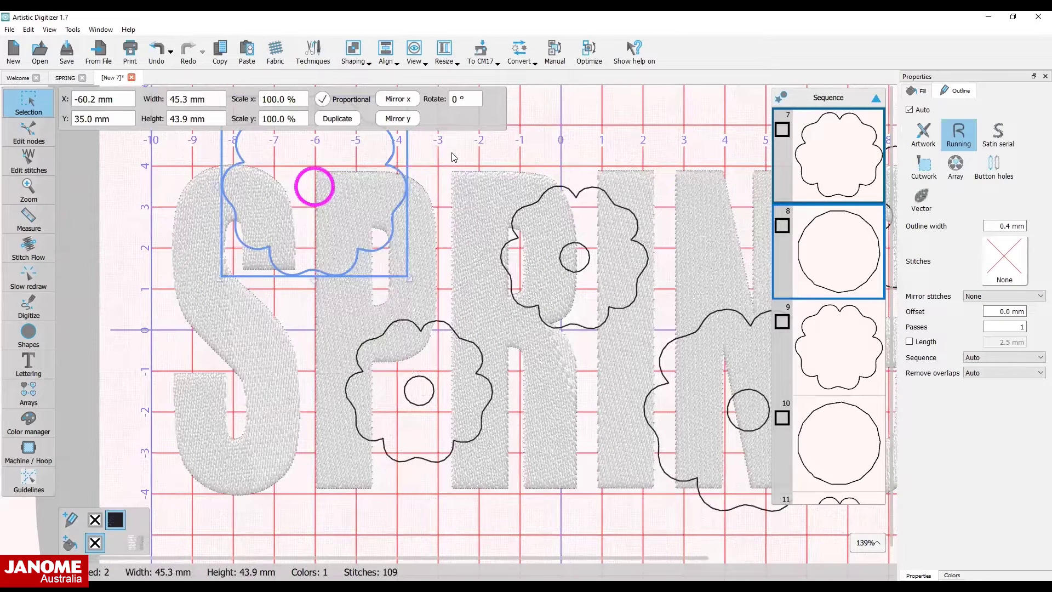
pyautogui.click(454, 157)
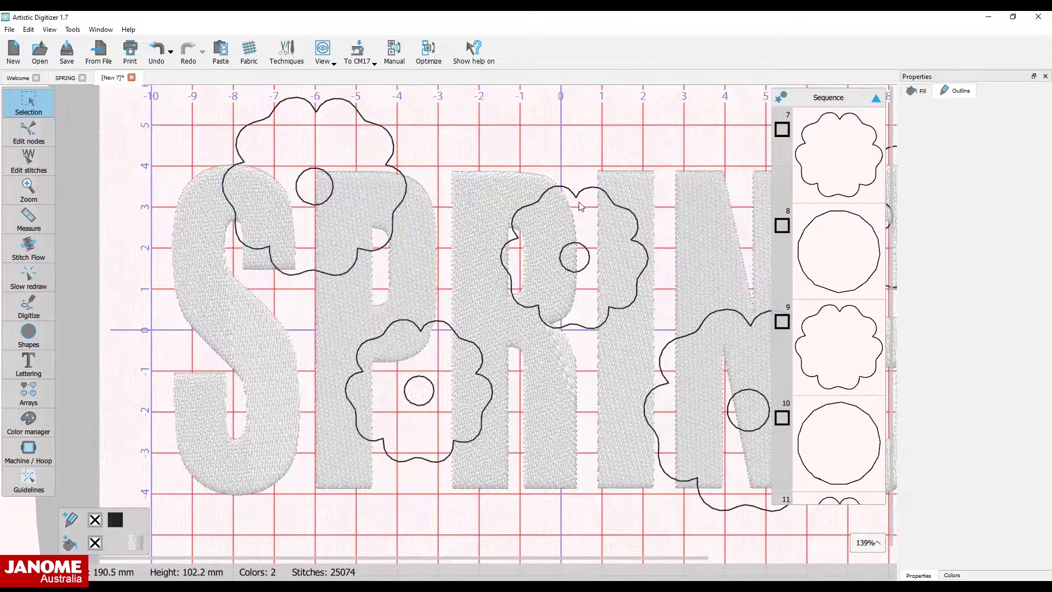
pyautogui.click(450, 326)
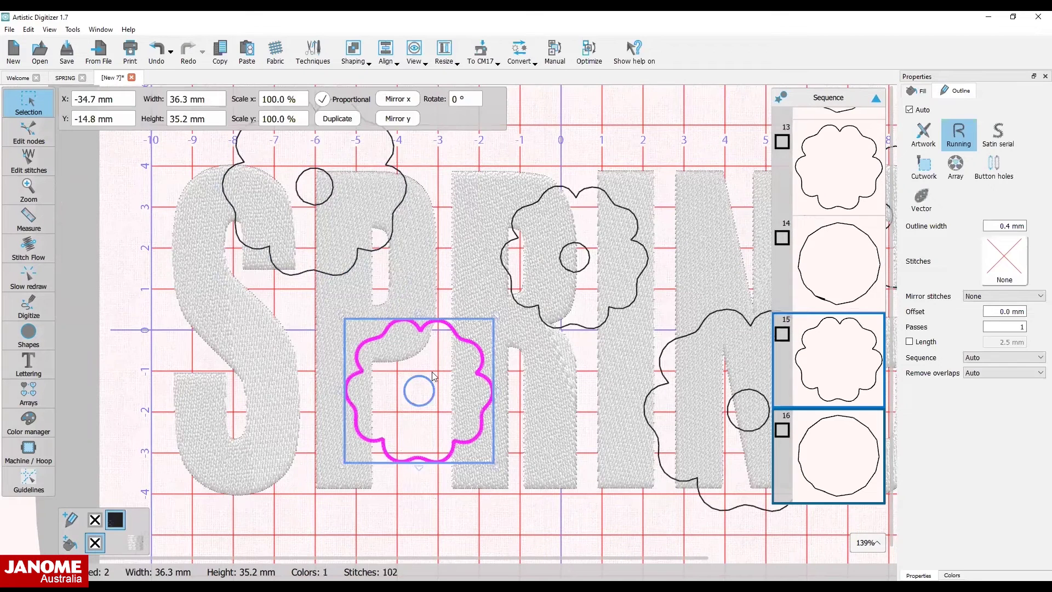
pyautogui.rightClick(431, 329)
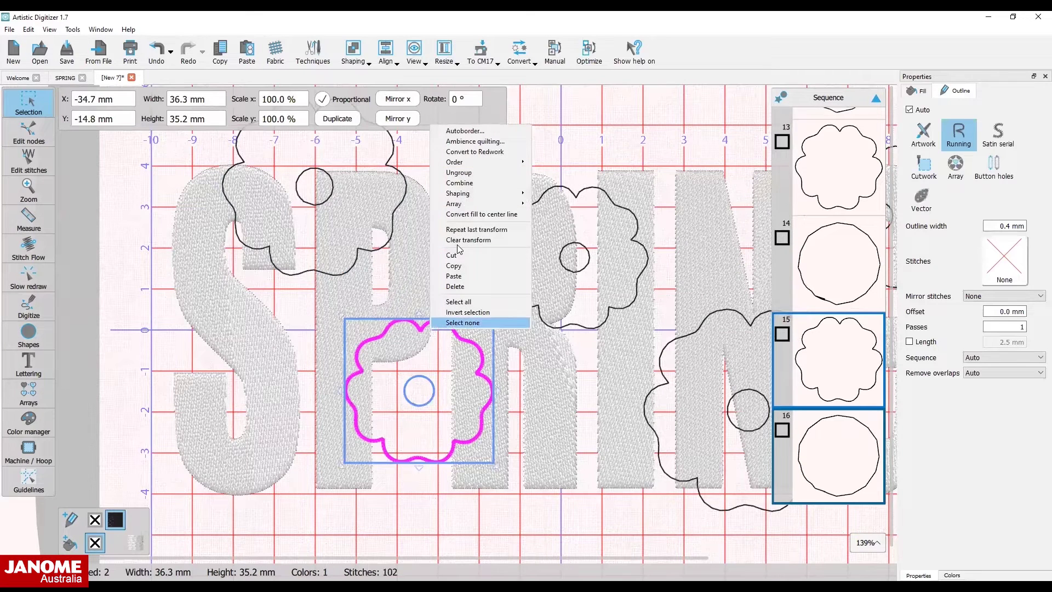
pyautogui.click(468, 174)
# Step: Ungroup the flowers over the upper R and I, the lower N, and the top of the G, and clear the selection
pyautogui.click(576, 191)
pyautogui.rightClick(576, 191)
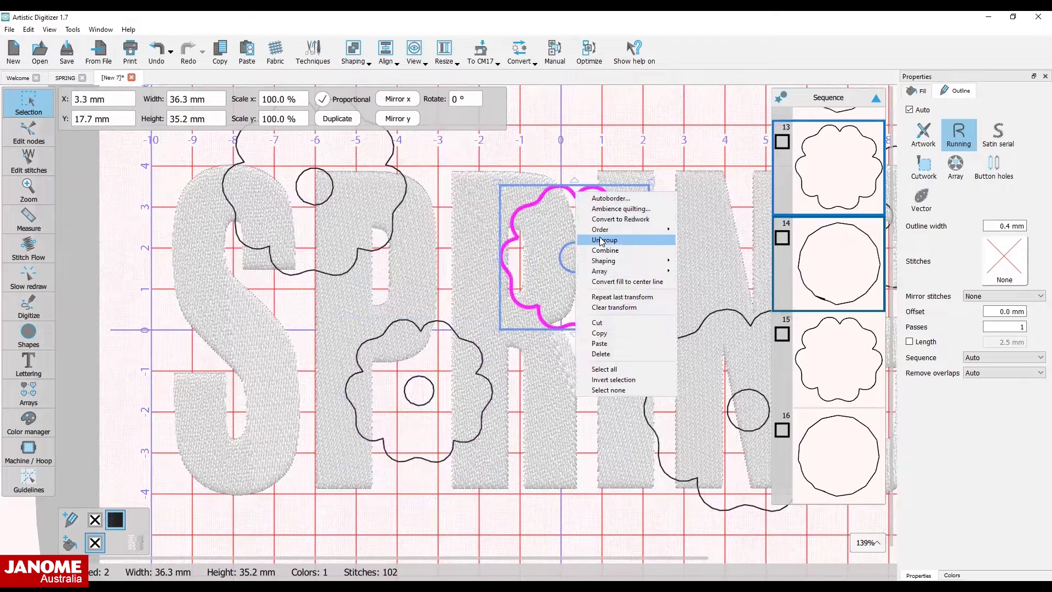
pyautogui.click(678, 329)
pyautogui.rightClick(674, 339)
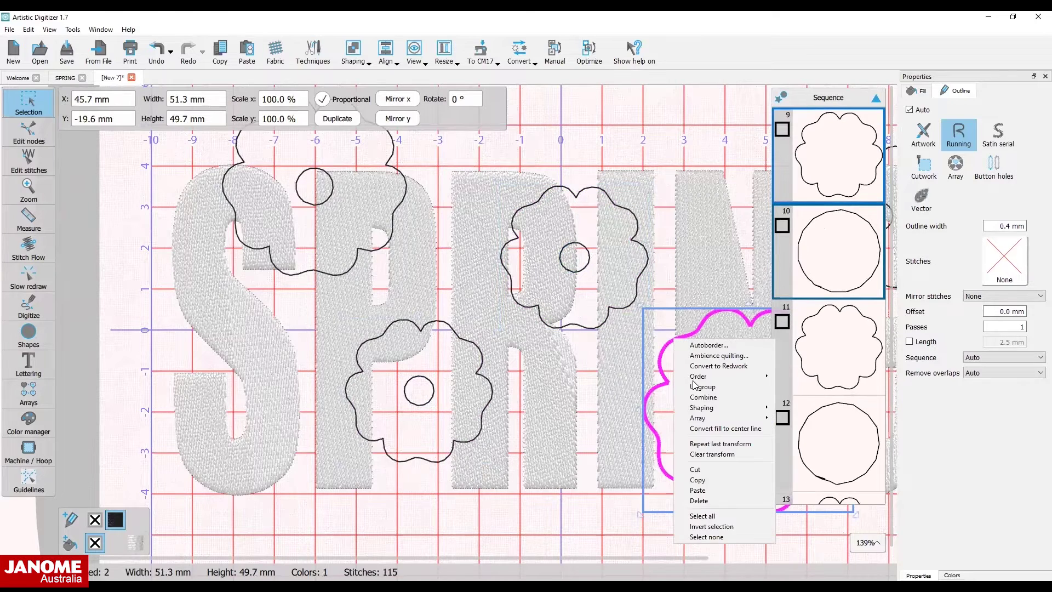
pyautogui.click(694, 387)
pyautogui.hscroll(5, 669, 366)
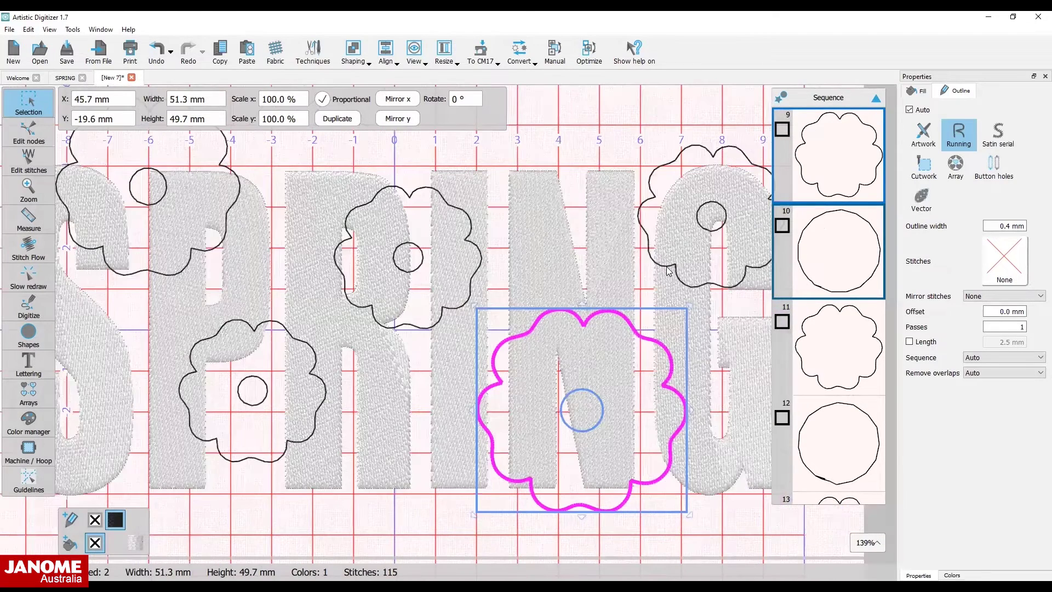
pyautogui.rightClick(662, 268)
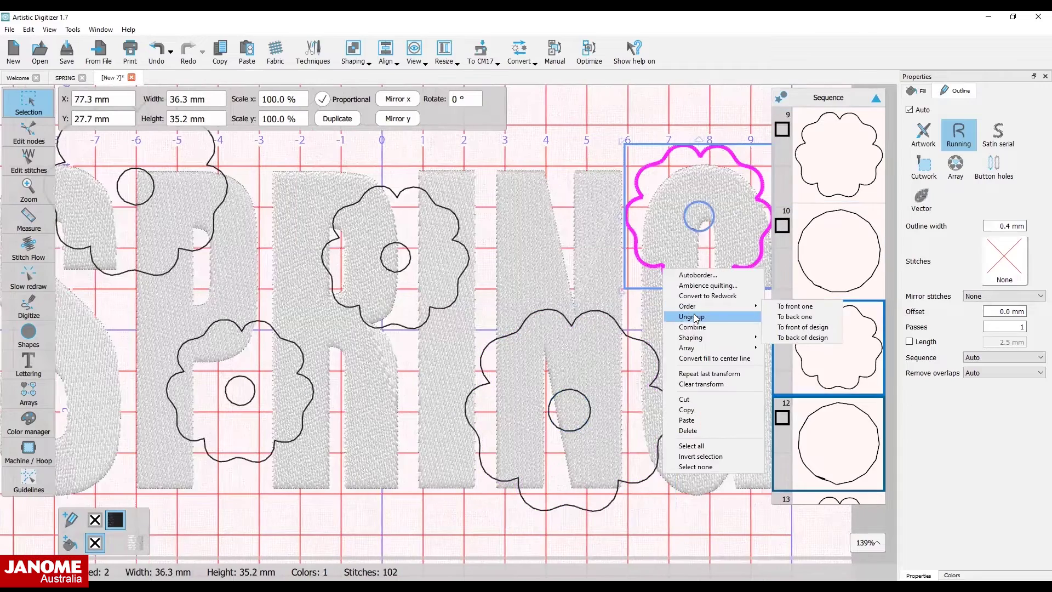
pyautogui.click(695, 316)
pyautogui.click(591, 147)
# Step: Digitize a short diagonal line, about 2.9 mm wide and 5.5 mm high, across the center circle of the flower over the S and P
pyautogui.scroll(-1, 591, 147)
pyautogui.scroll(2, 303, 156)
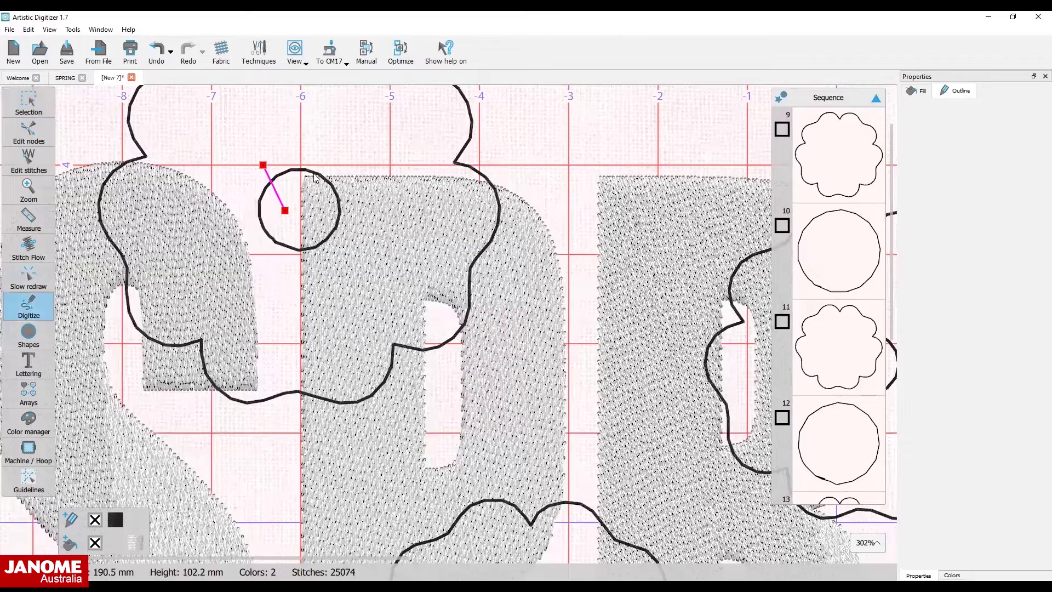
pyautogui.press('Return')
pyautogui.scroll(2, 330, 182)
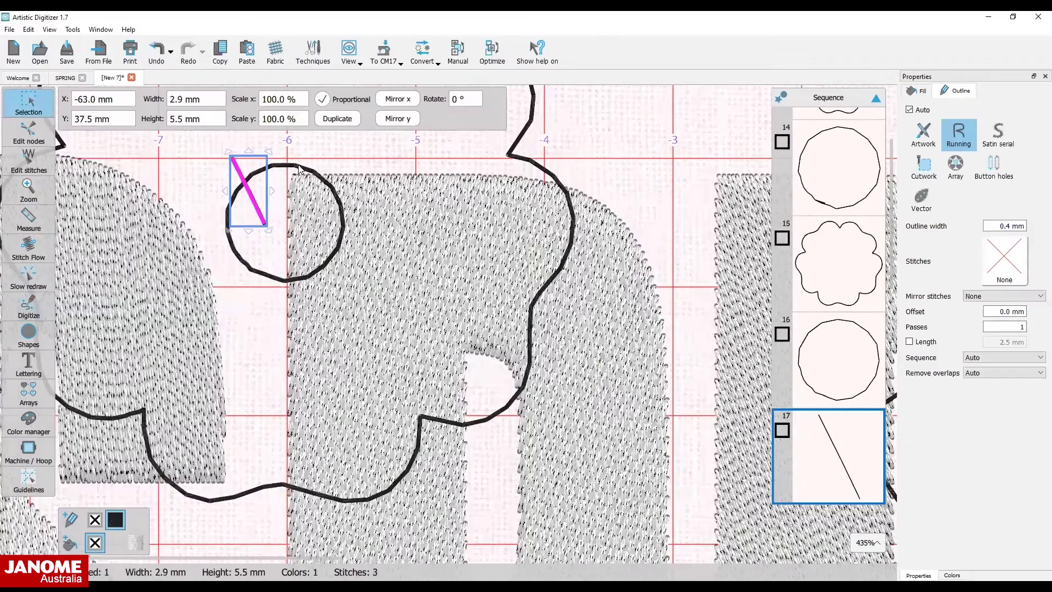
# Step: Select the short line together with the center circle and cut the circle open with Knife
pyautogui.click(238, 173)
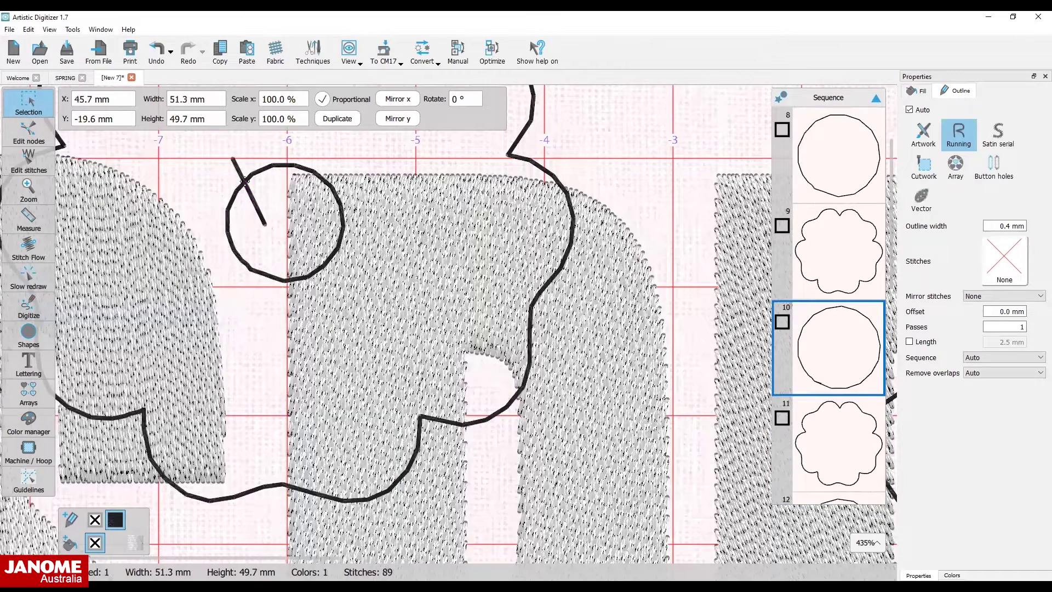
pyautogui.click(245, 181)
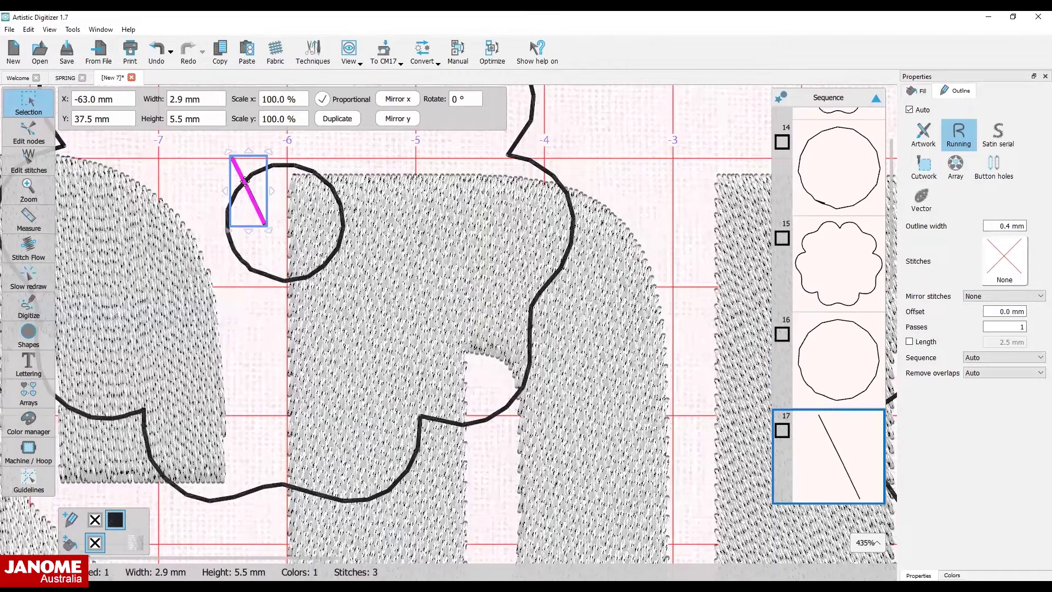
pyautogui.keyDown('shift'); pyautogui.click(229, 242); pyautogui.keyUp('shift')
pyautogui.rightClick(229, 157)
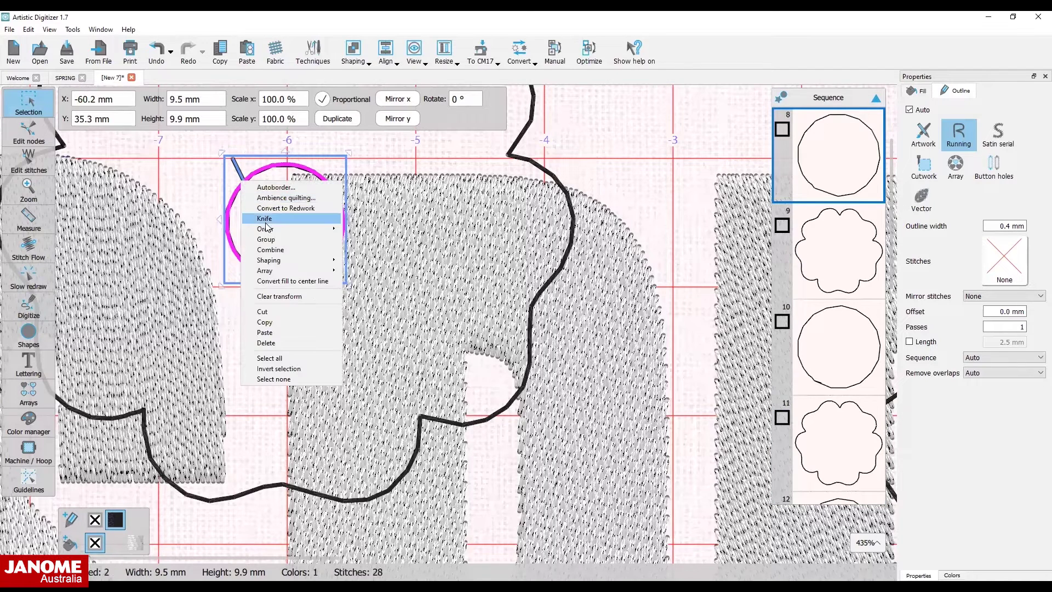
pyautogui.click(296, 215)
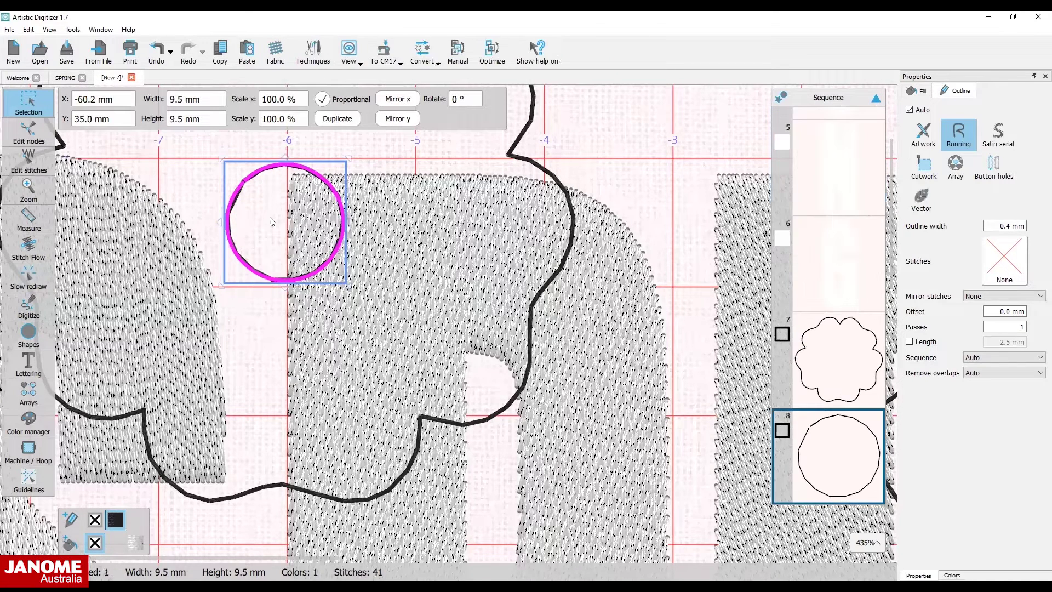
# Step: Cut the fill of the letter P along the flower's opened center circle with Knife
pyautogui.click(270, 222)
pyautogui.click(318, 222)
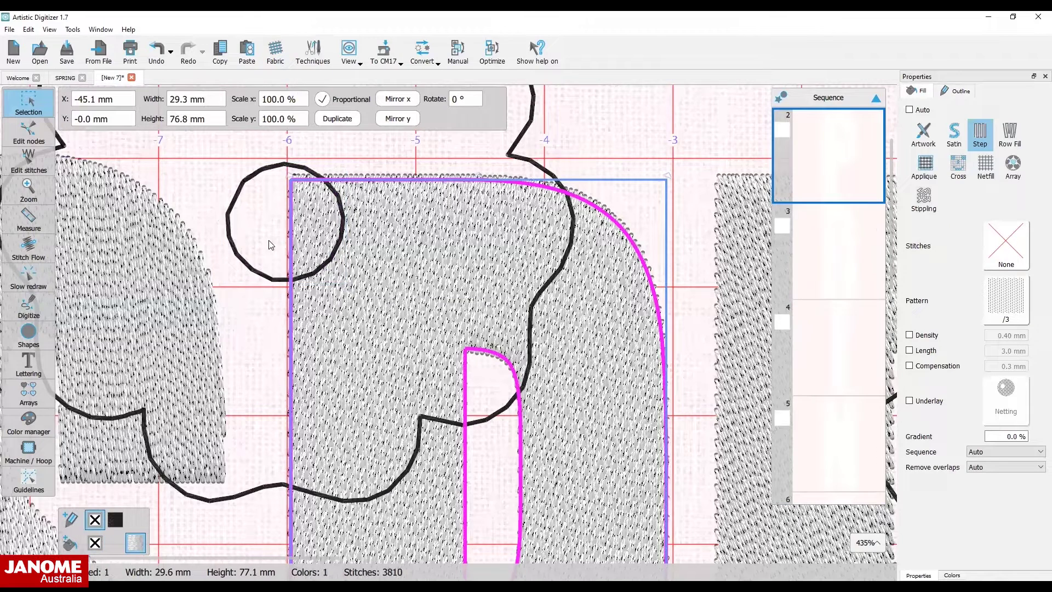
pyautogui.keyDown('ctrl'); pyautogui.click(324, 236); pyautogui.keyUp('ctrl')
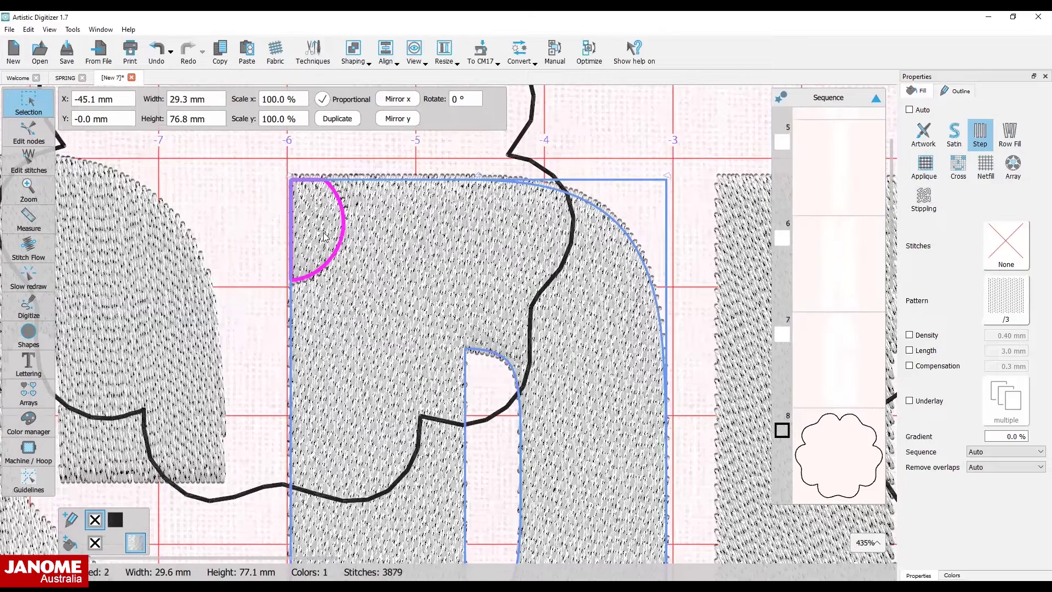
# Step: Fill the cut half-circle piece at the P's upper corner with 239 Sunflower and clear the selection
pyautogui.keyDown('ctrl'); pyautogui.click(679, 344); pyautogui.keyUp('ctrl')
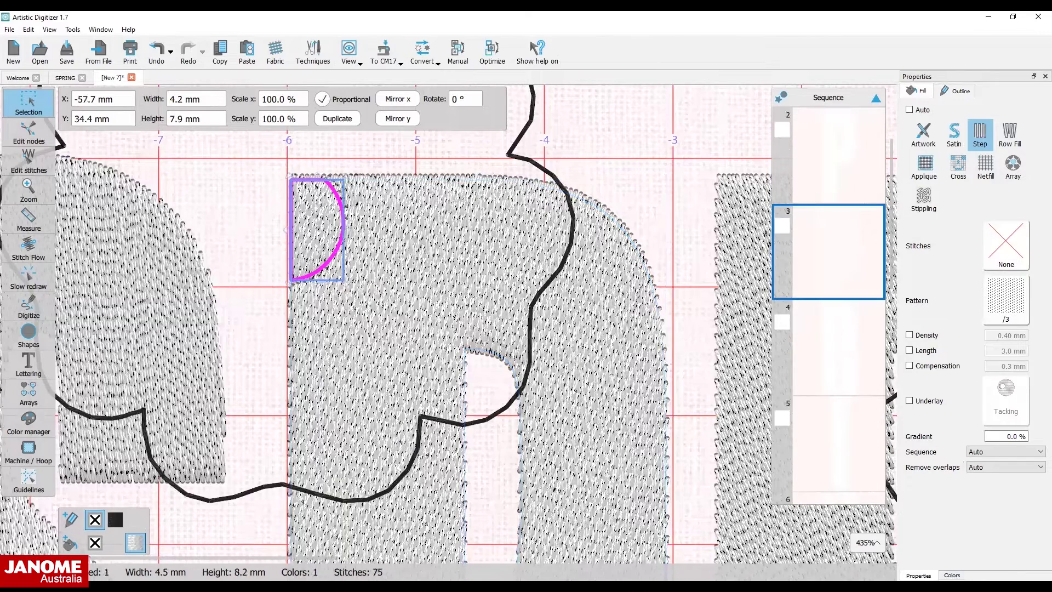
pyautogui.click(1024, 430)
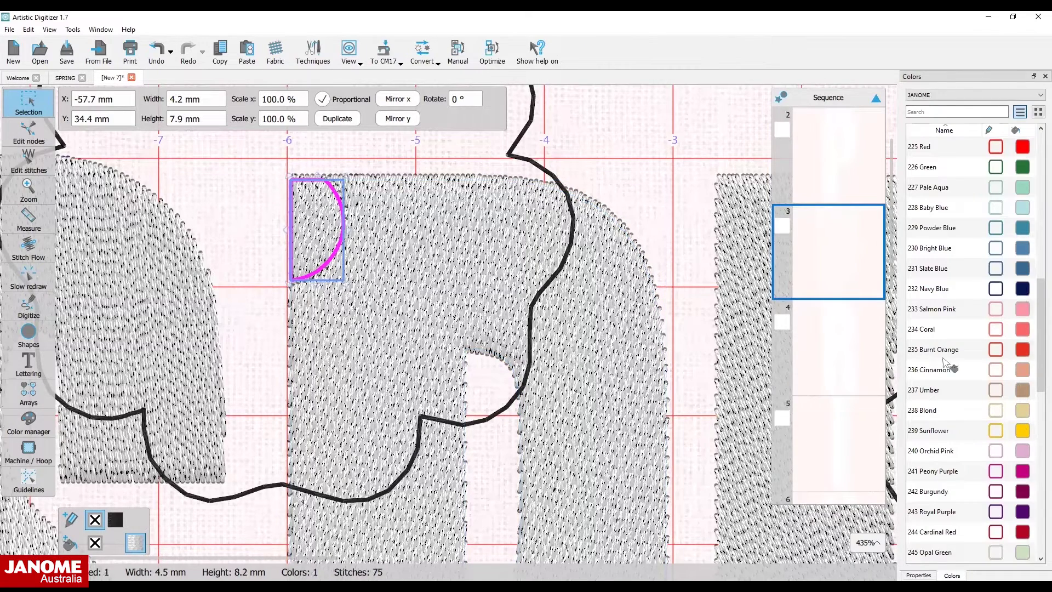
pyautogui.click(601, 184)
pyautogui.scroll(-1, 601, 186)
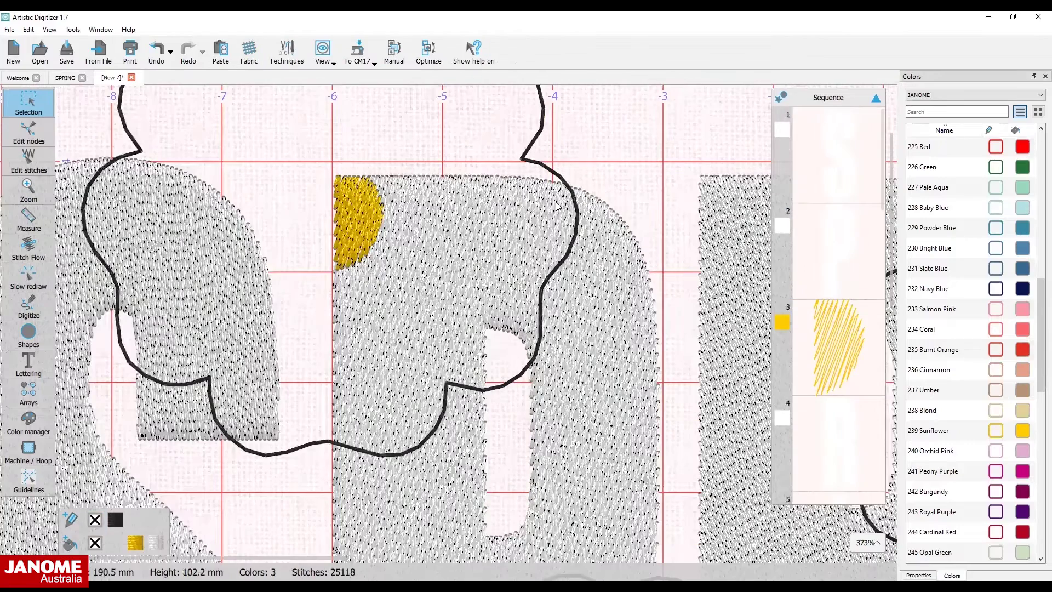
# Step: Digitize a short steep line, about 1.3 mm wide and 8.8 mm high, across the flower's lower edge between the S and P
pyautogui.click(28, 307)
pyautogui.scroll(-2, 388, 359)
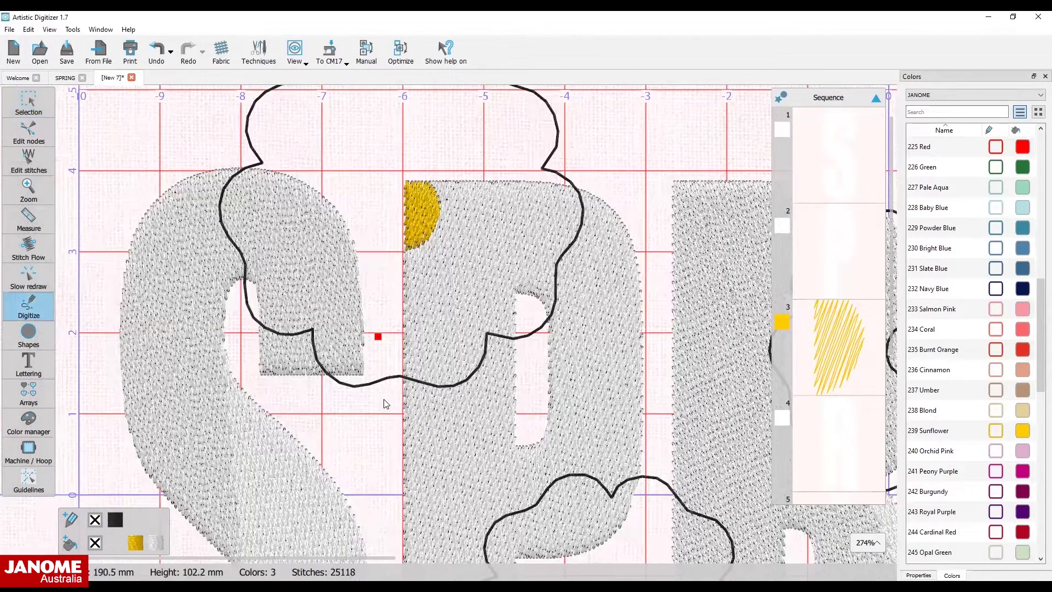
pyautogui.click(384, 403)
pyautogui.click(53, 107)
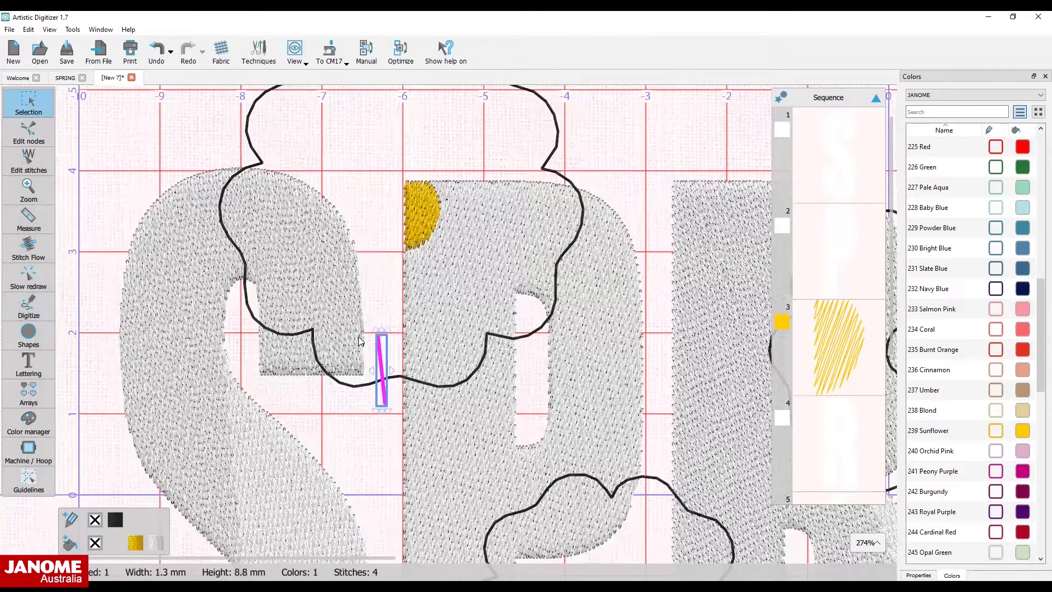
pyautogui.click(386, 359)
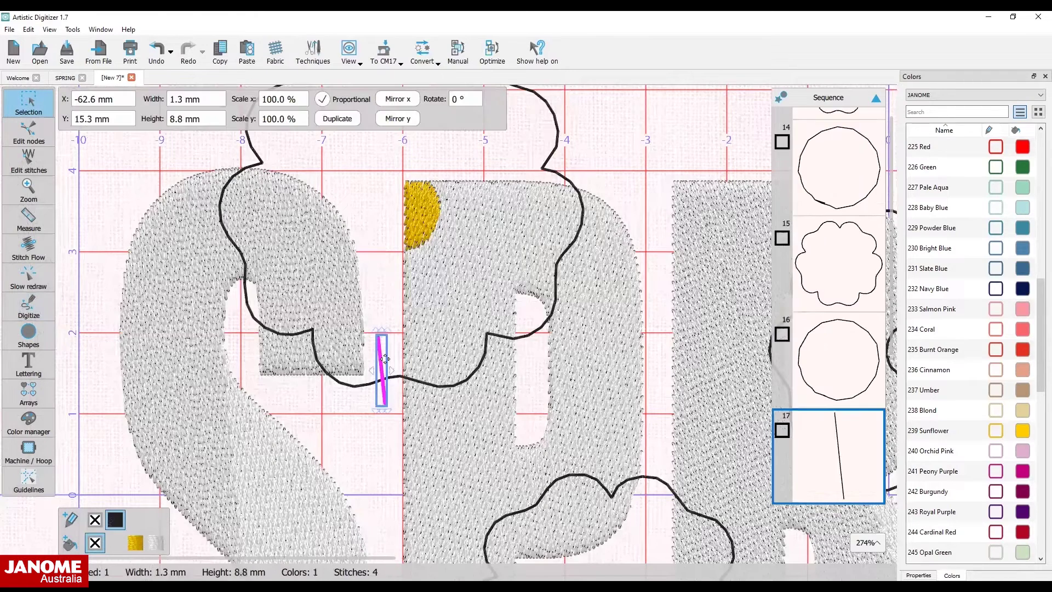
# Step: Select the flower outline over the S and P with the short line, cut it open with Knife, and clear the selection
pyautogui.click(355, 386)
pyautogui.scroll(-2, 355, 387)
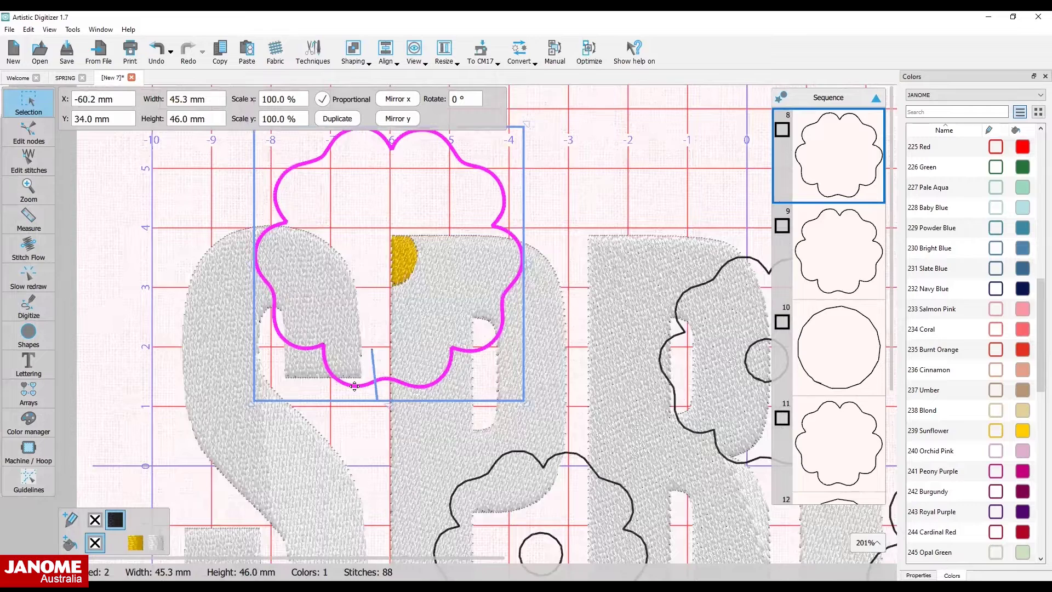
pyautogui.scroll(-1, 370, 383)
pyautogui.rightClick(370, 383)
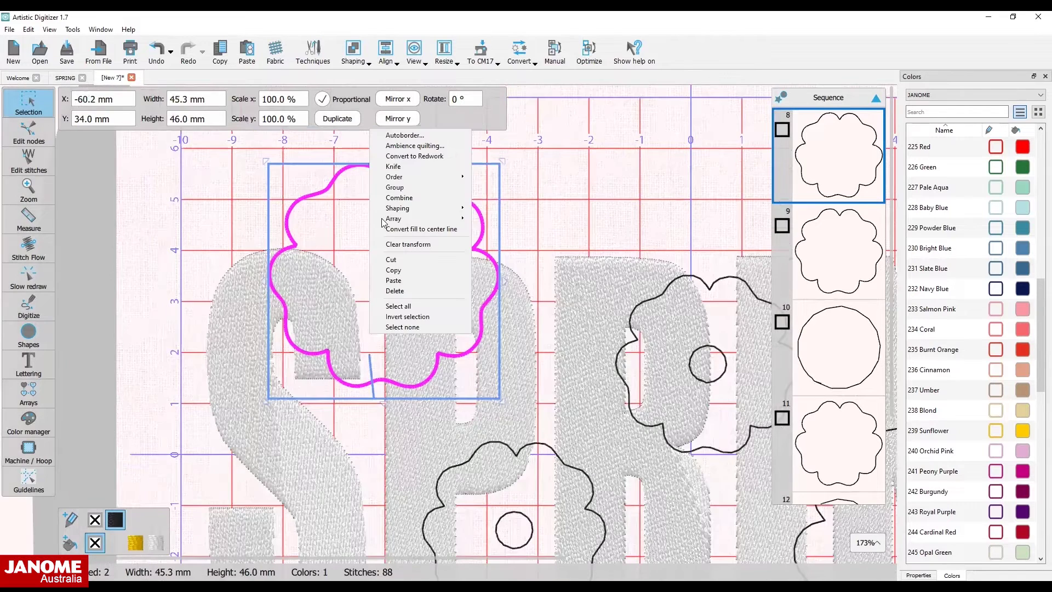
pyautogui.click(437, 328)
pyautogui.scroll(1, 437, 328)
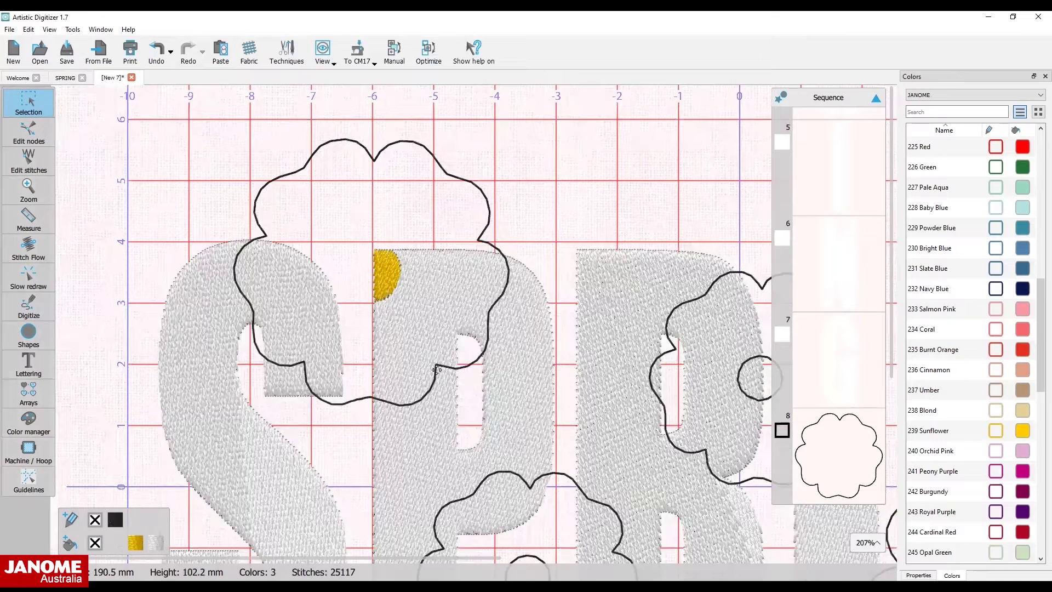
# Step: Select the opened flower outline with the P and S fills, and cut both letters along it with Knife
pyautogui.click(437, 370)
pyautogui.click(420, 330)
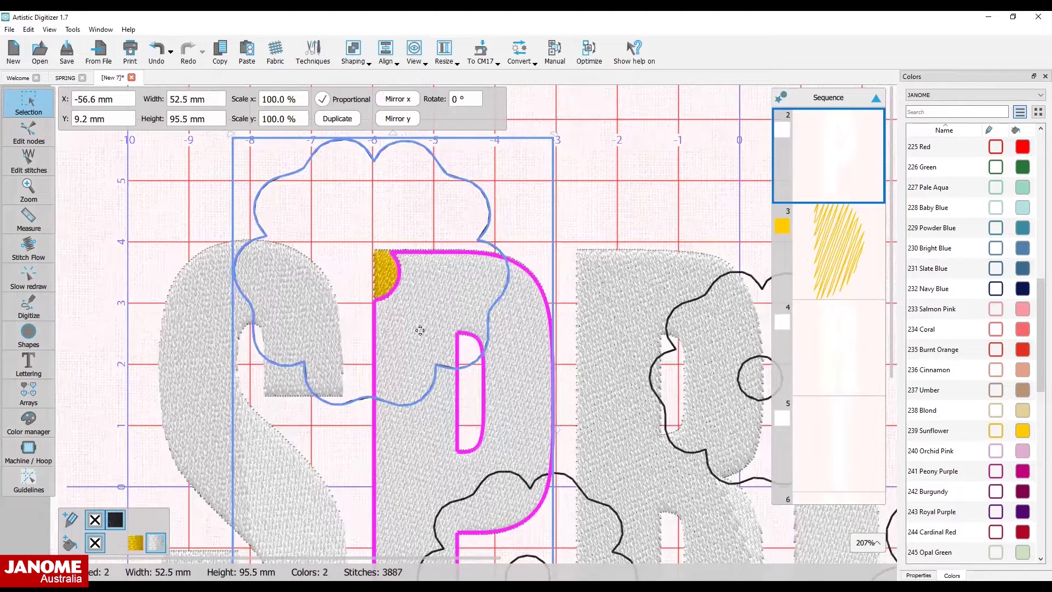
pyautogui.keyDown('ctrl'); pyautogui.click(292, 327); pyautogui.keyUp('ctrl')
pyautogui.keyDown('ctrl'); pyautogui.click(297, 277); pyautogui.keyUp('ctrl')
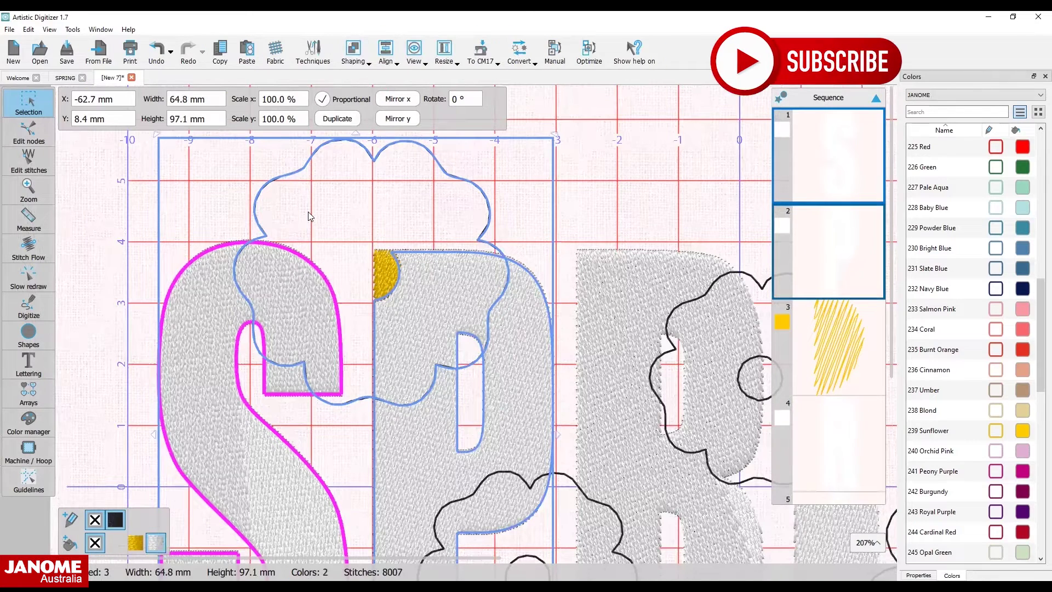
pyautogui.press('Escape')
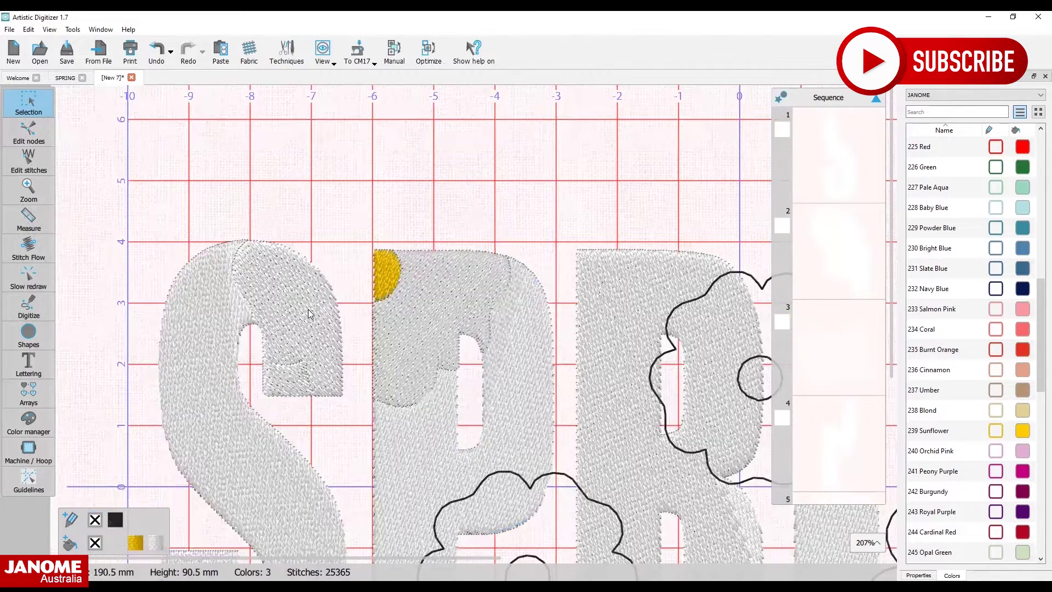
# Step: Fill the petal pieces cut from the S and P with 241 Peony Purple and clear the selection
pyautogui.click(308, 310)
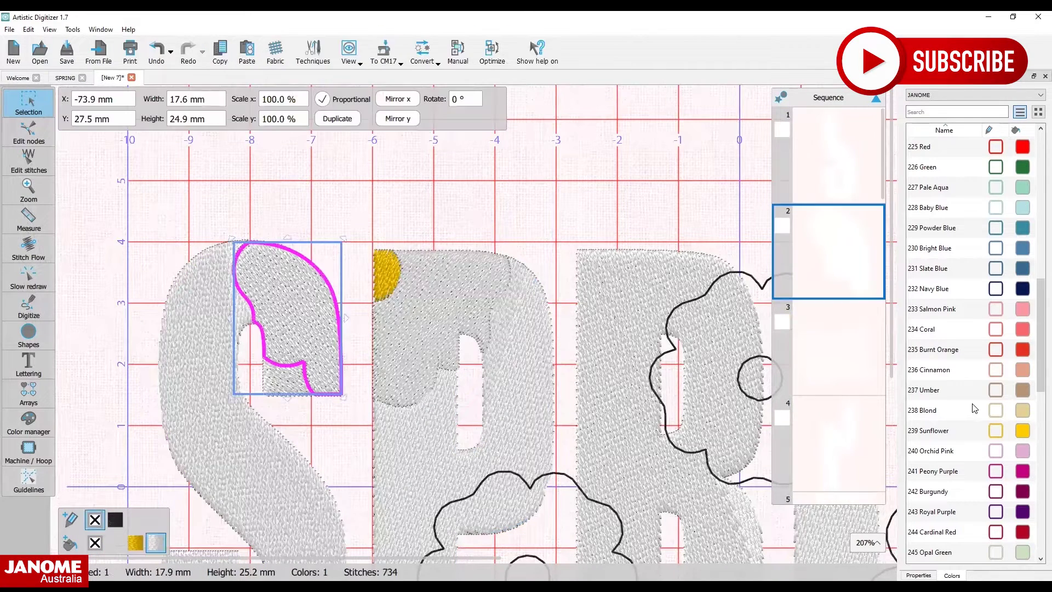
pyautogui.click(1023, 471)
pyautogui.click(461, 274)
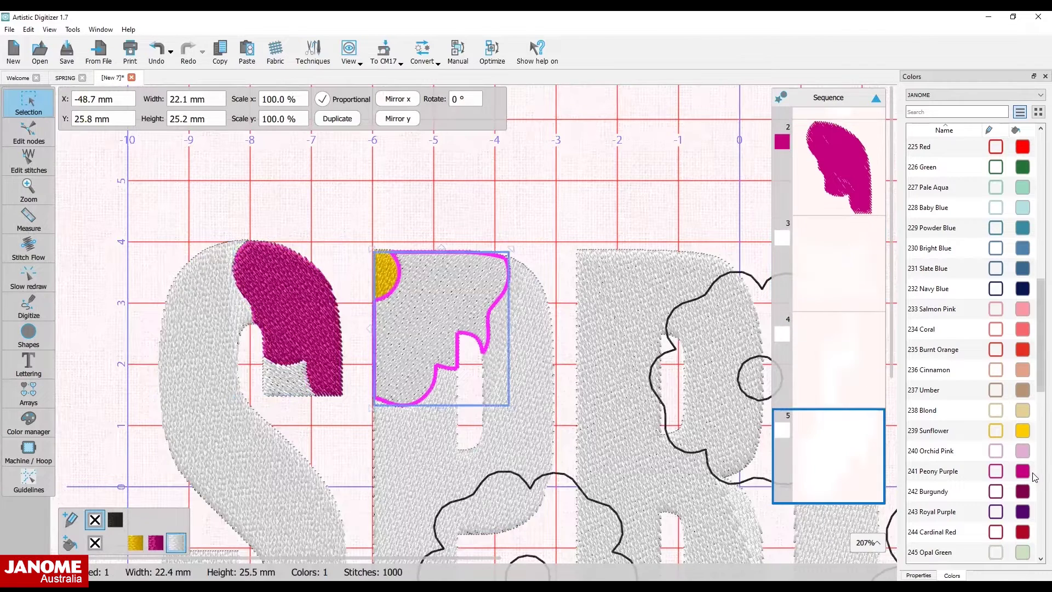
pyautogui.click(156, 543)
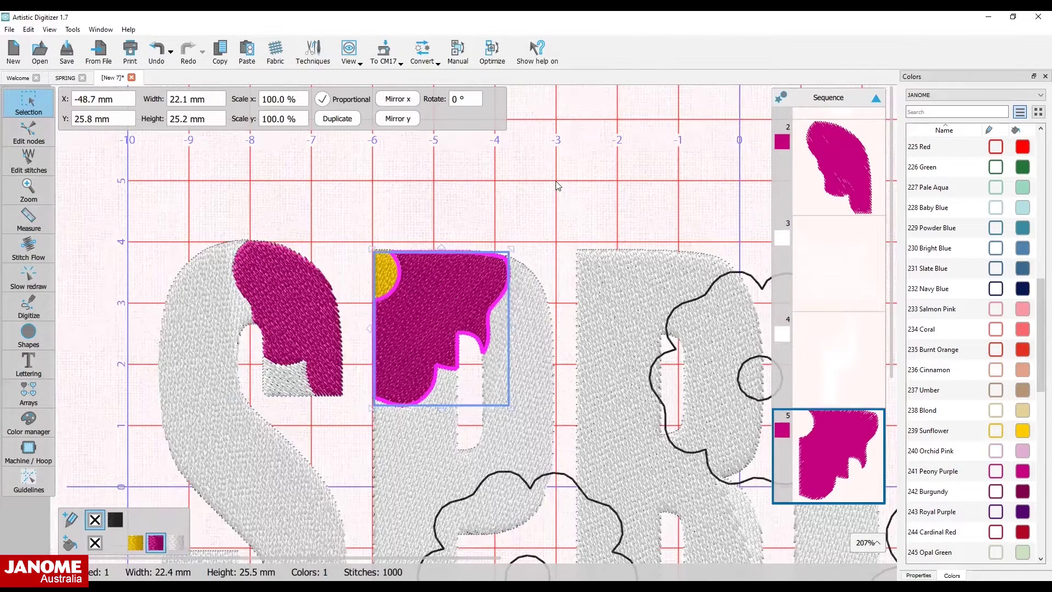
pyautogui.click(434, 177)
# Step: Digitize a short vertical line across the lower part of the center circle of the flower over the N
pyautogui.scroll(-1, 434, 175)
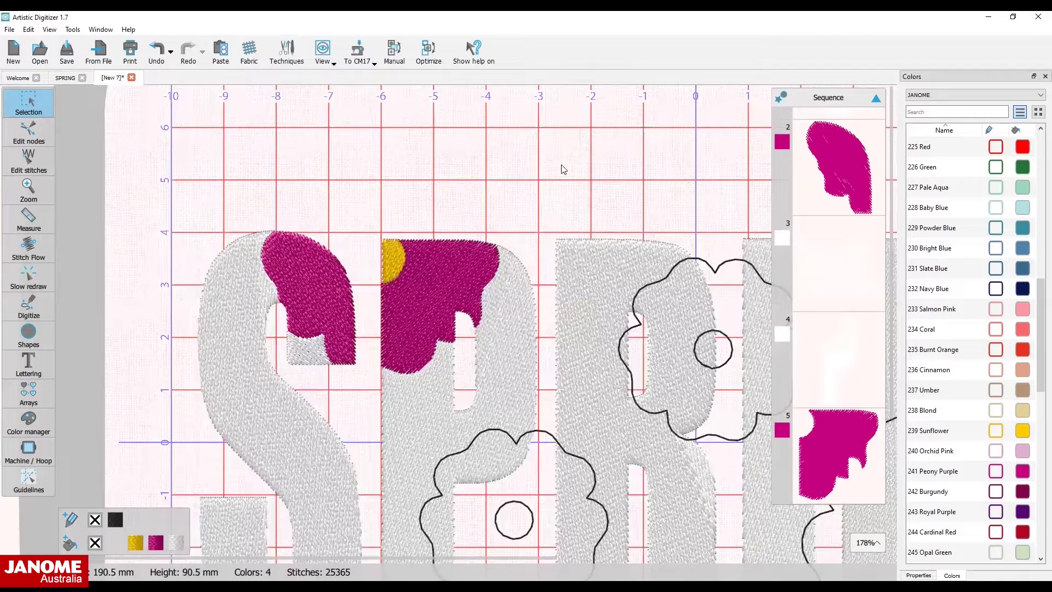
pyautogui.scroll(-3, 562, 169)
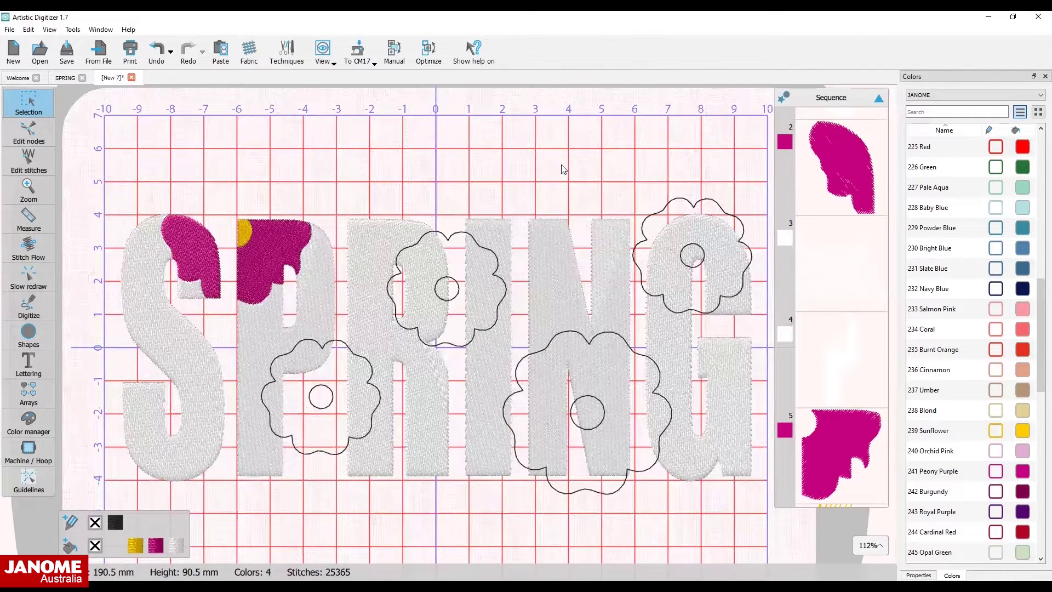
pyautogui.scroll(2, 564, 407)
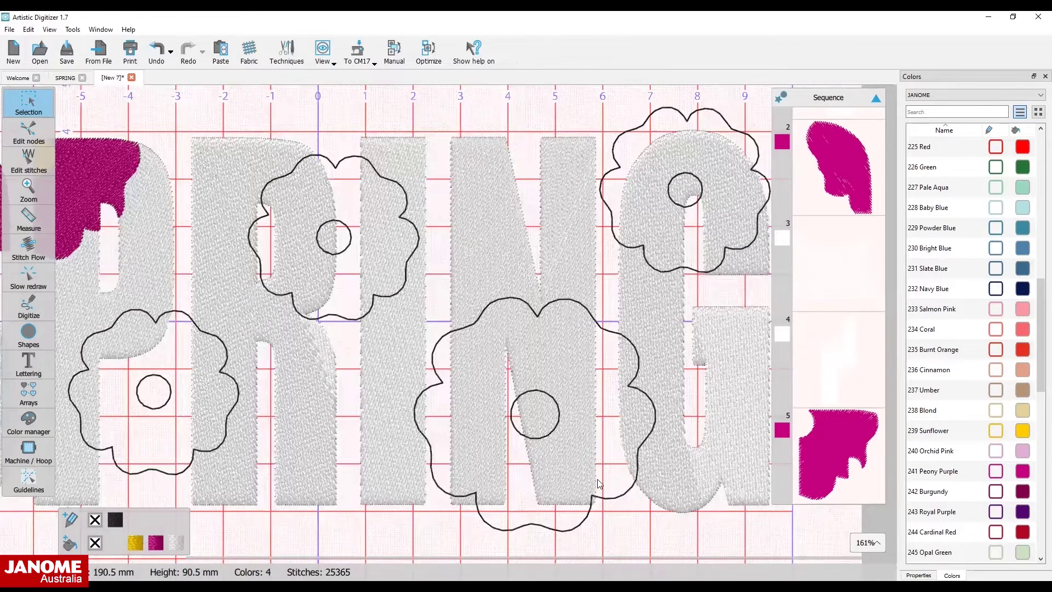
pyautogui.scroll(1, 562, 407)
pyautogui.click(507, 425)
pyautogui.click(507, 466)
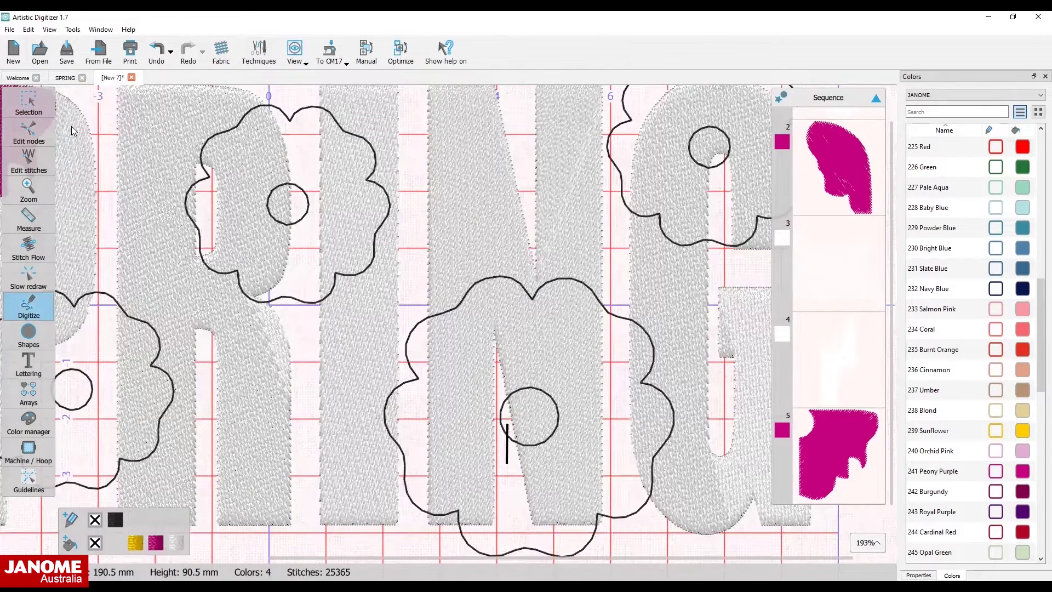
pyautogui.press('Return')
# Step: Select the center circle over the N together with the short line and cut the circle open with Knife
pyautogui.keyDown('ctrl'); pyautogui.click(505, 405); pyautogui.keyUp('ctrl')
pyautogui.rightClick(503, 403)
pyautogui.click(563, 186)
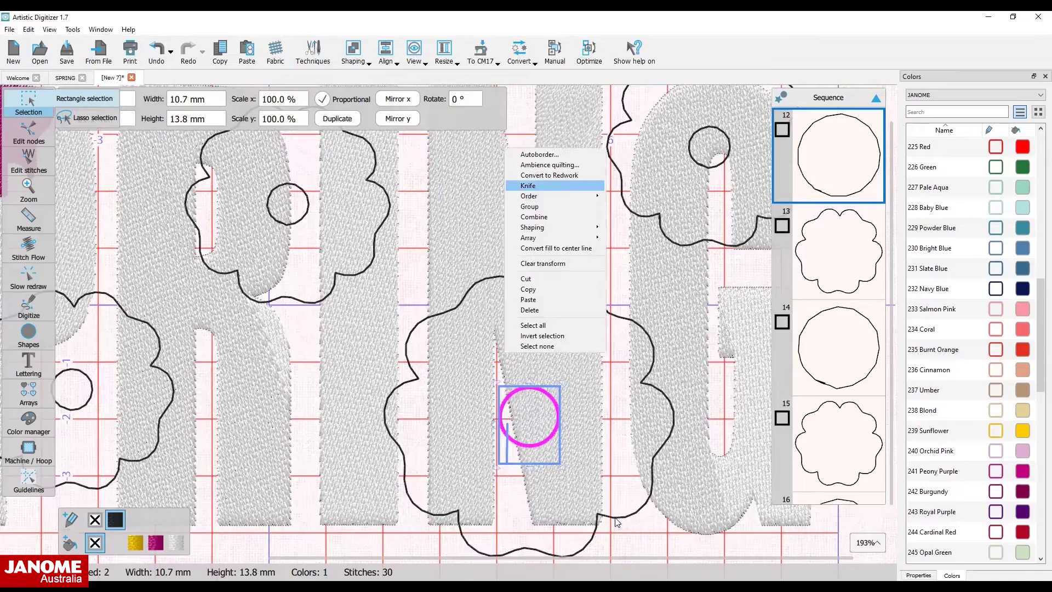
# Step: Cut the N's fill along the opened center circle with Knife and fill the circle piece with 239 Sunflower
pyautogui.scroll(1, 543, 455)
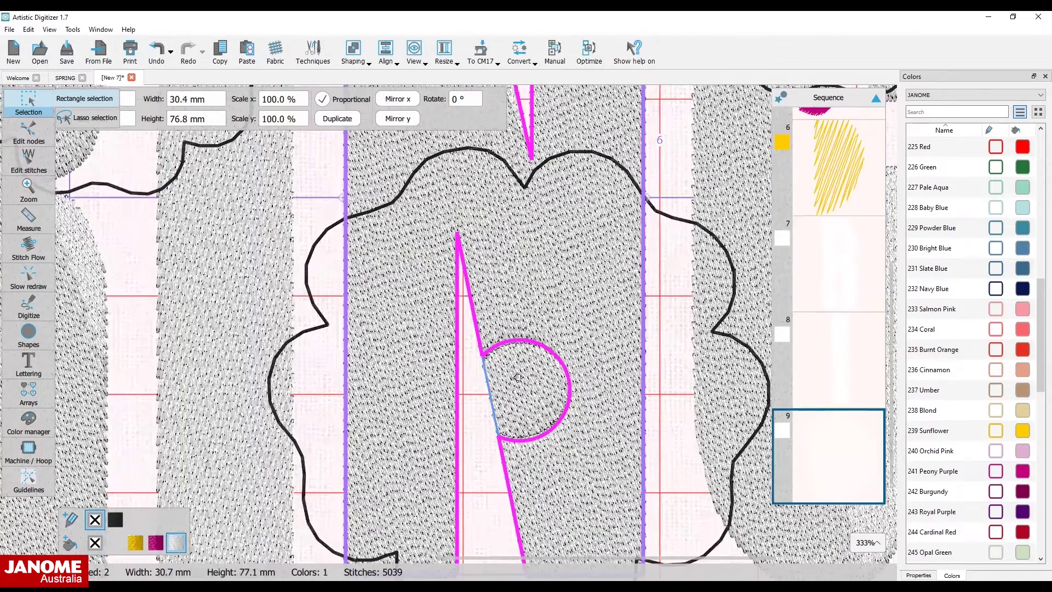
pyautogui.click(504, 379)
pyautogui.click(136, 541)
# Step: Digitize a short line across the lower edge of the flower over the N, between the letter's legs
pyautogui.click(304, 322)
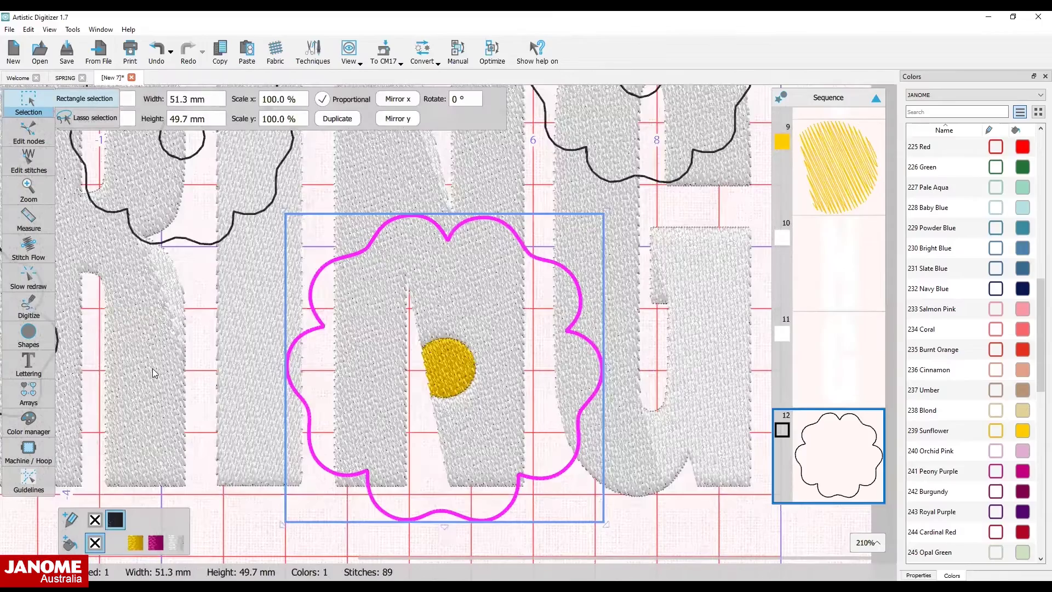
pyautogui.click(435, 430)
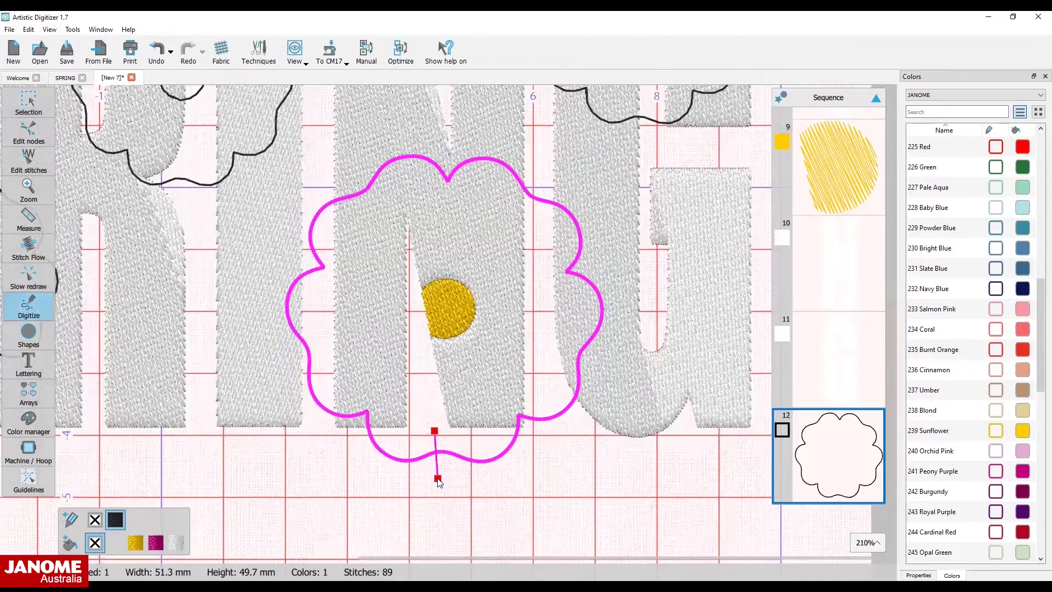
pyautogui.click(437, 478)
pyautogui.click(45, 116)
# Step: Select the flower outline over the N together with the short line and cut the outline open with Knife
pyautogui.keyDown('ctrl'); pyautogui.click(398, 456); pyautogui.keyUp('ctrl')
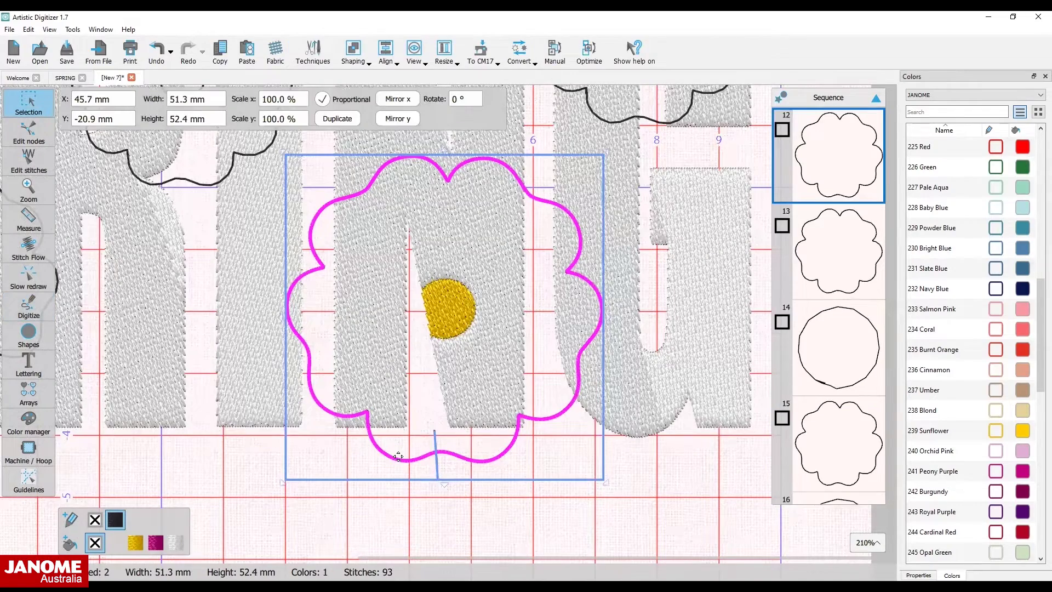
pyautogui.rightClick(396, 408)
pyautogui.click(431, 241)
# Step: Cut the N's fill along the opened flower outline with Knife and fill the petal piece with 241 Peony Purple
pyautogui.click(465, 380)
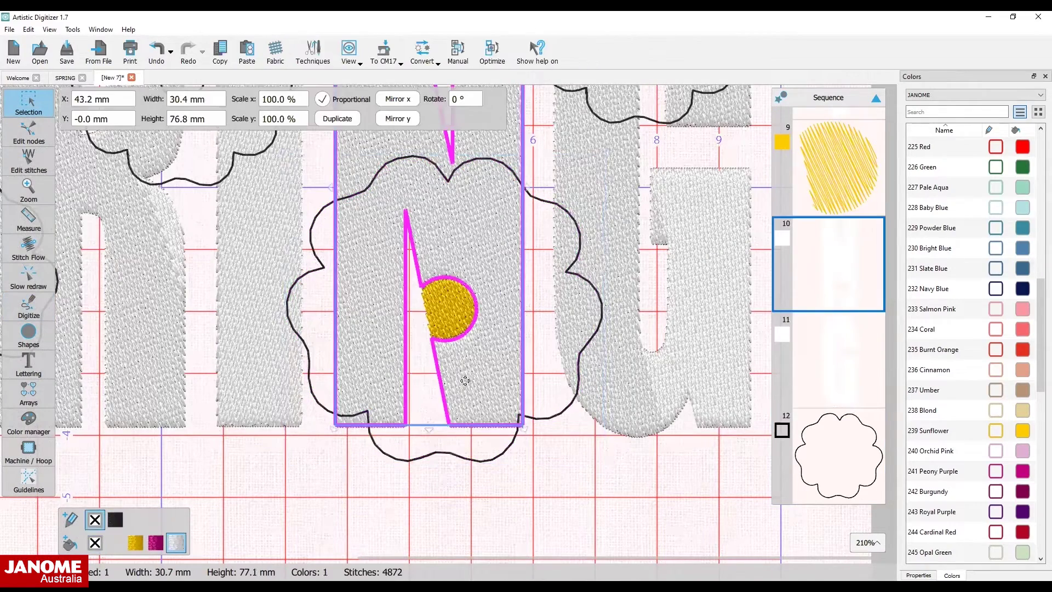
pyautogui.keyDown('ctrl'); pyautogui.click(422, 458); pyautogui.keyUp('ctrl')
pyautogui.rightClick(406, 224)
pyautogui.click(446, 294)
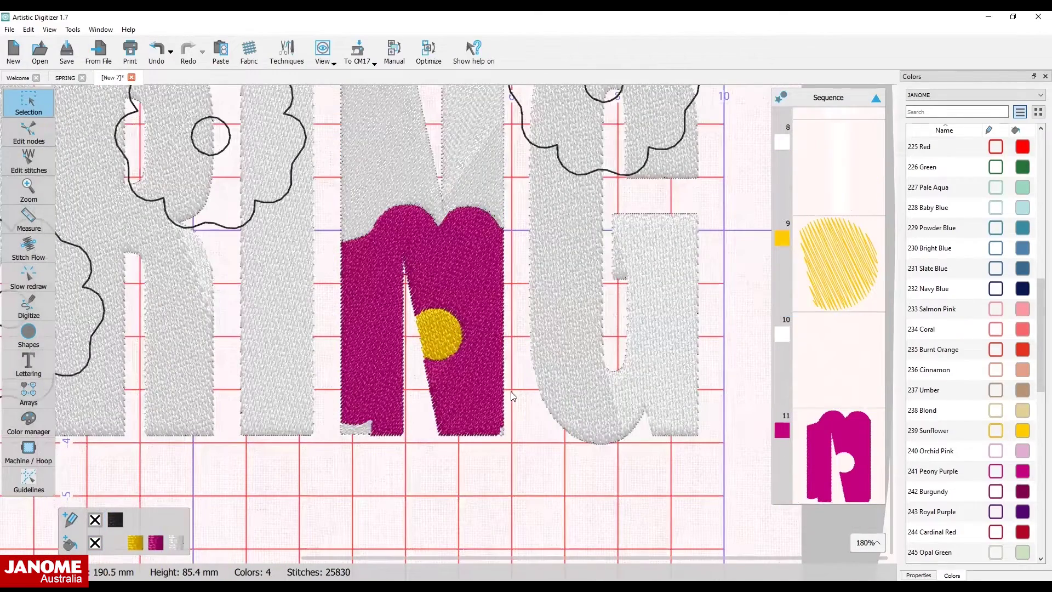
# Step: Digitize a short line, about 0.7 mm wide and 3.7 mm high, across the center circle of the flower over the G
pyautogui.scroll(-3, 539, 370)
pyautogui.scroll(4, 596, 274)
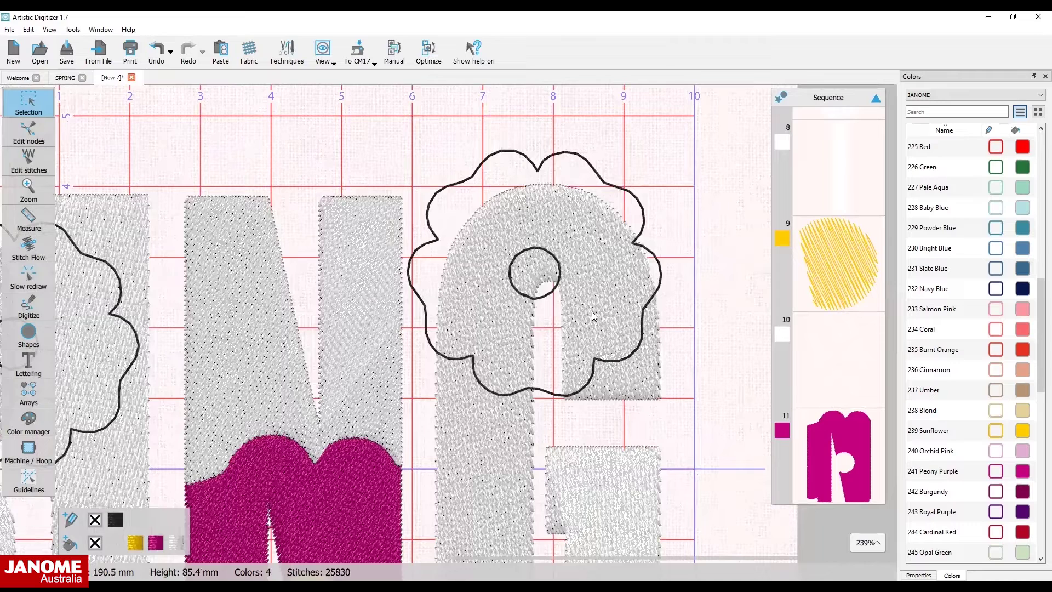
pyautogui.press('d')
pyautogui.click(546, 285)
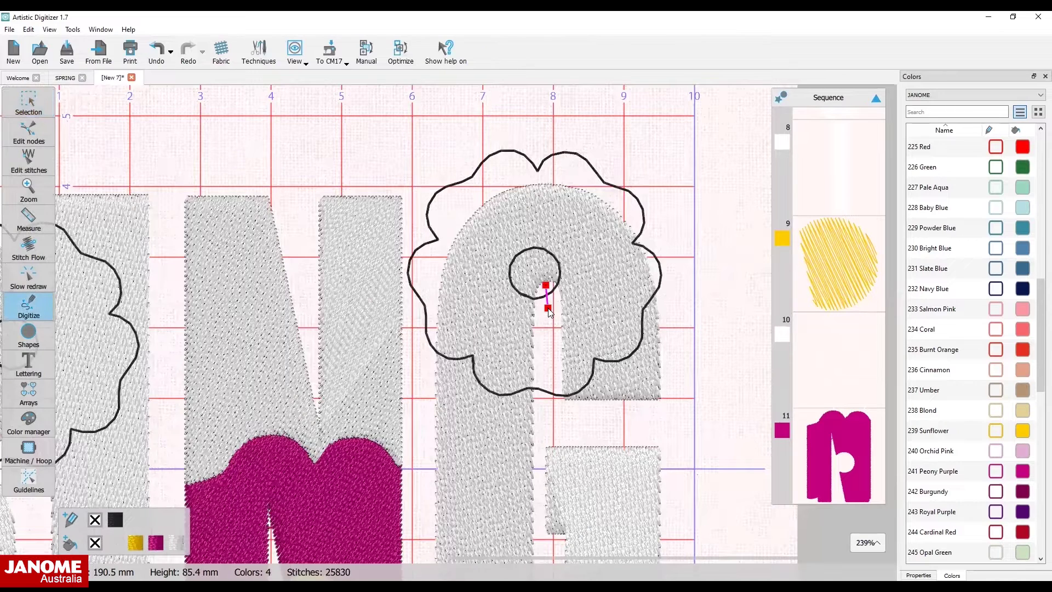
pyautogui.rightClick(548, 308)
pyautogui.click(45, 119)
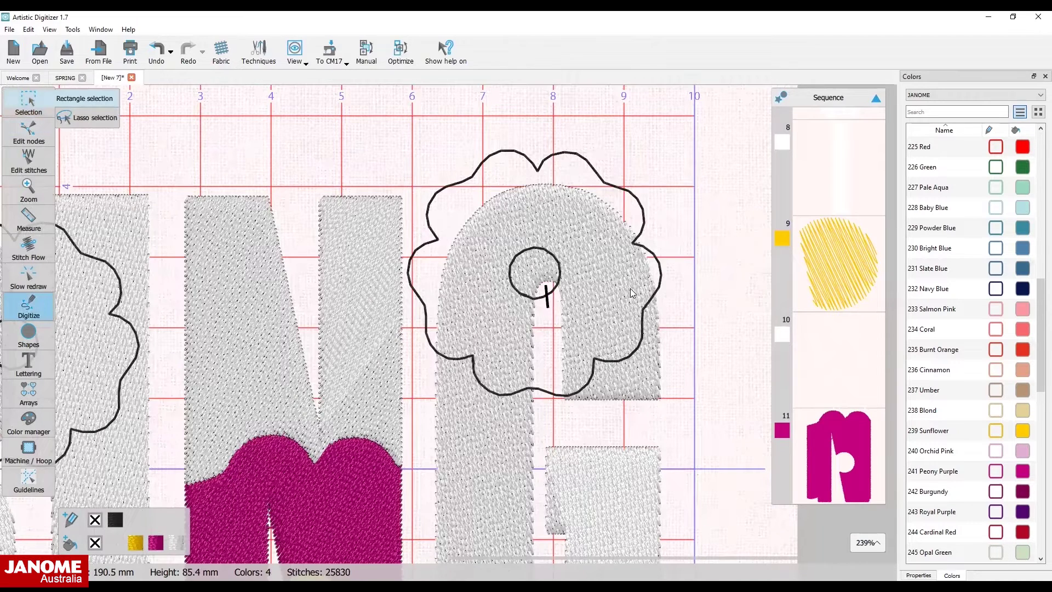
# Step: Select the center circle over the G with the short line, cut the circle open with Knife, and clear the selection
pyautogui.keyDown('ctrl'); pyautogui.click(529, 298); pyautogui.keyUp('ctrl')
pyautogui.rightClick(528, 295)
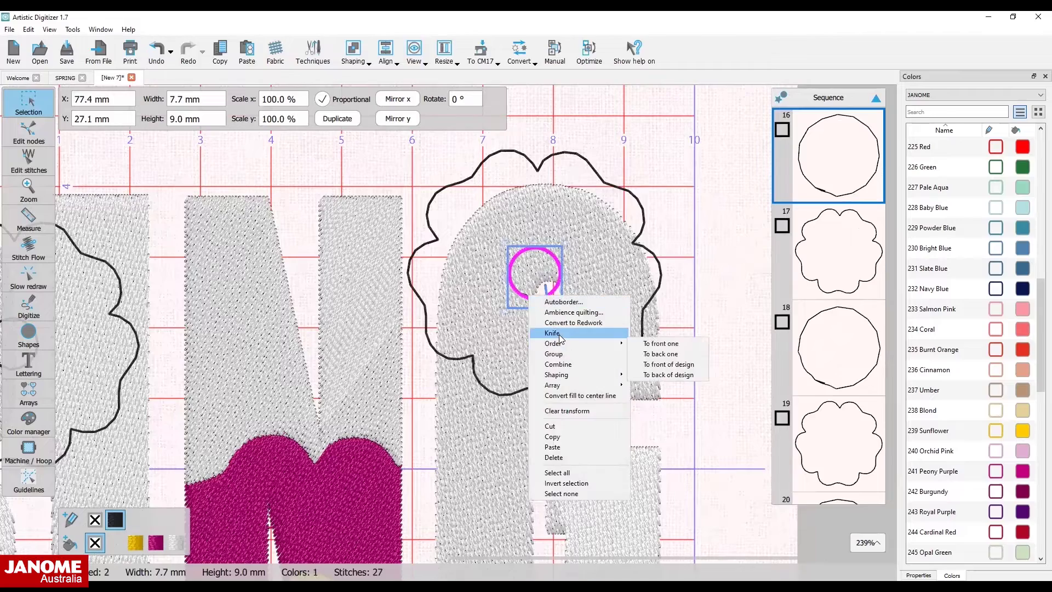
pyautogui.click(553, 332)
pyautogui.click(678, 160)
pyautogui.scroll(1, 560, 305)
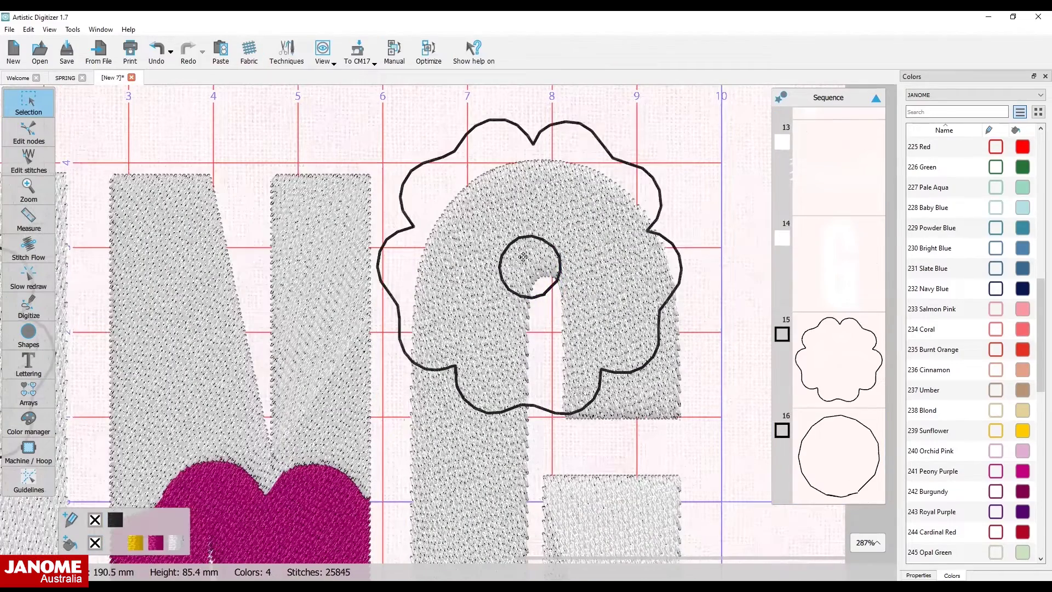
# Step: Cut the G's fill along the opened center circle with Knife and fill the circle piece with 275 Canary Yellow
pyautogui.click(523, 256)
pyautogui.scroll(1, 523, 257)
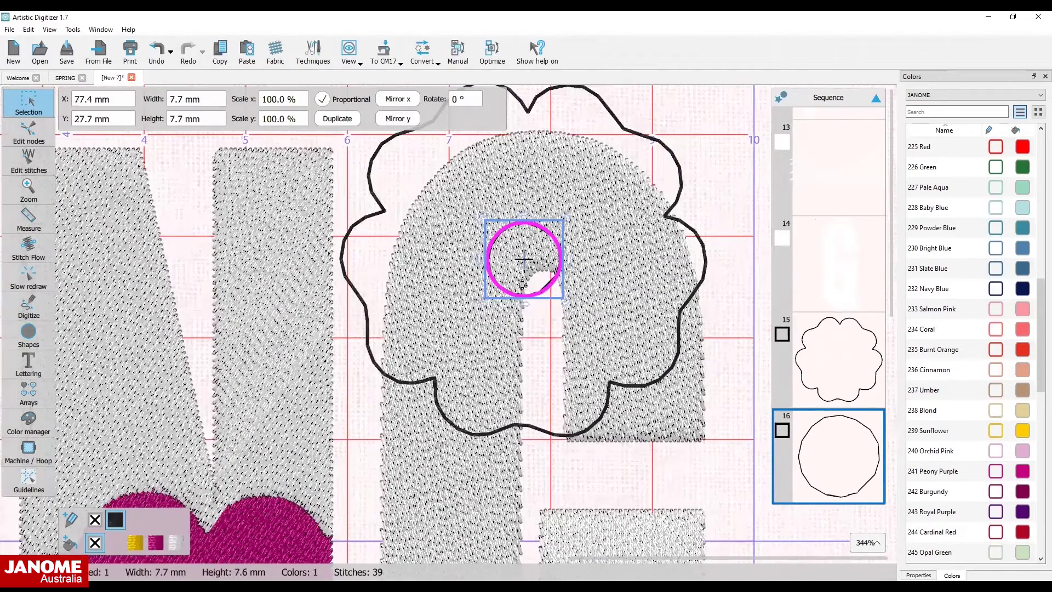
pyautogui.keyDown('ctrl'); pyautogui.click(522, 294); pyautogui.keyUp('ctrl')
pyautogui.rightClick(527, 293)
pyautogui.click(541, 333)
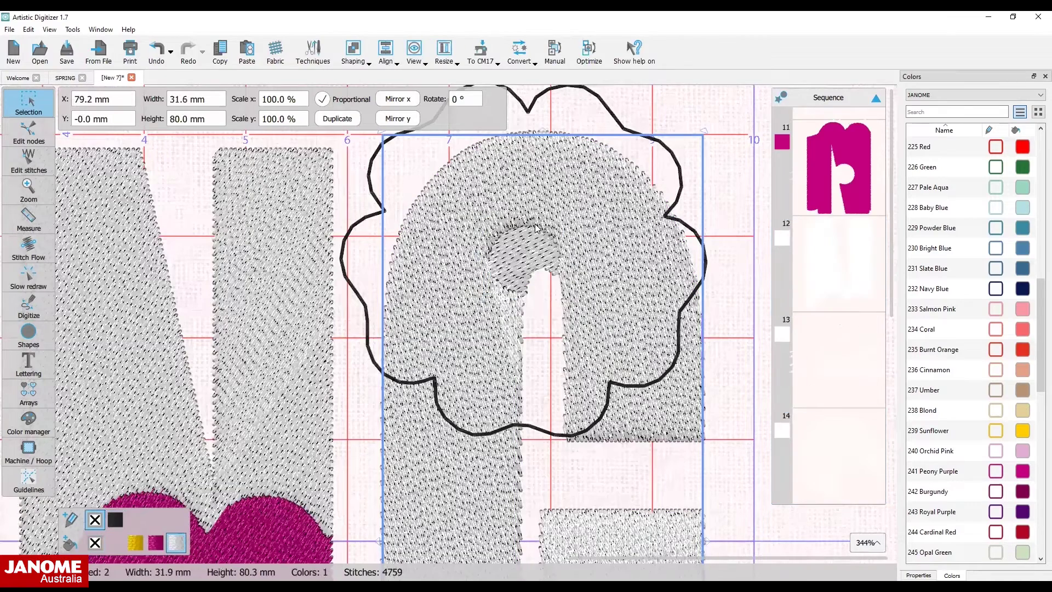
pyautogui.scroll(-10, 1022, 380)
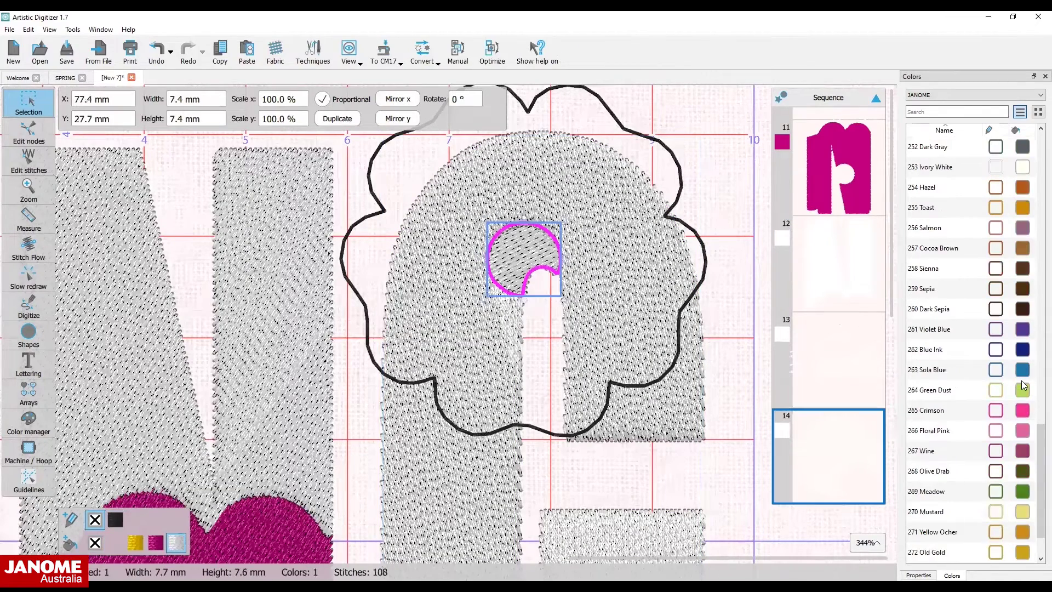
pyautogui.click(1022, 553)
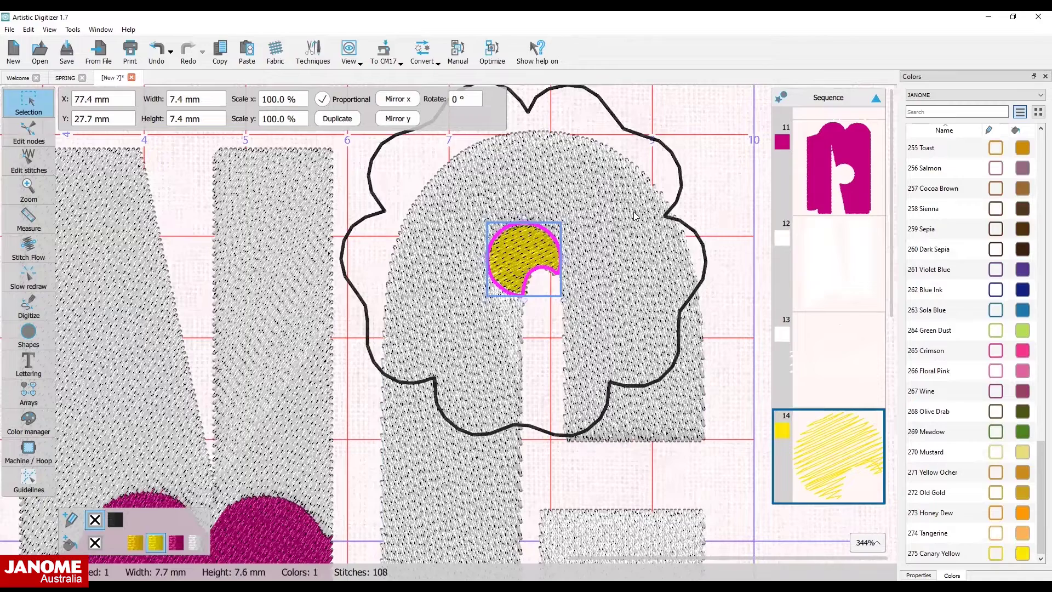
# Step: Clear the selection and digitize a short, nearly vertical line across the flower outline in the gap of the G
pyautogui.press('Escape')
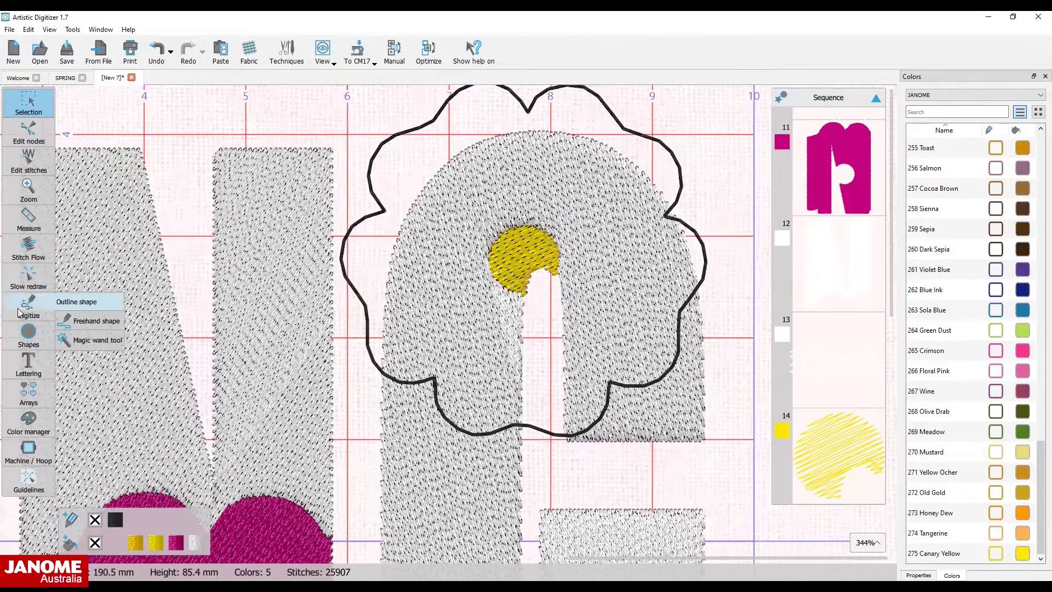
pyautogui.click(23, 310)
pyautogui.click(539, 399)
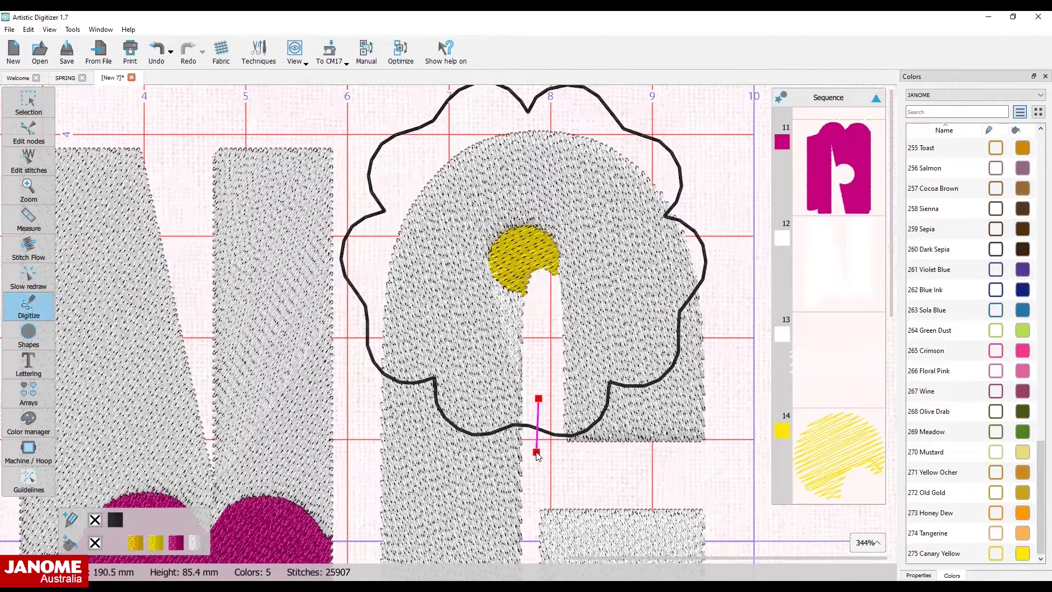
pyautogui.click(537, 452)
pyautogui.rightClick(536, 452)
pyautogui.click(28, 103)
# Step: Cut the G's fill along the opened flower outline with Knife and fill the petal piece with 240 Orchid Pink
pyautogui.scroll(2, 496, 461)
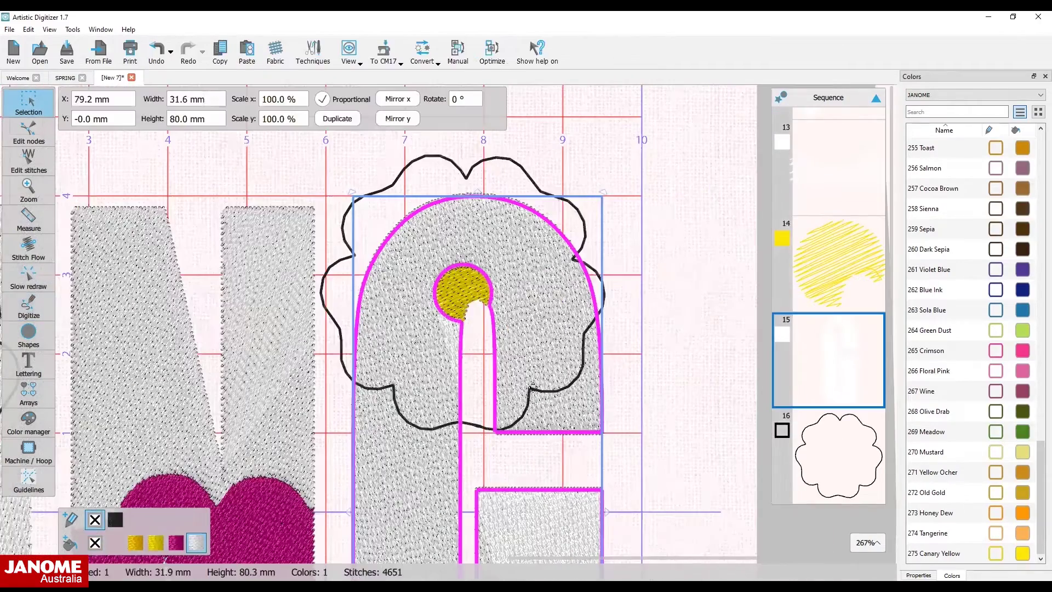
pyautogui.keyDown('ctrl'); pyautogui.click(532, 386); pyautogui.keyUp('ctrl')
pyautogui.rightClick(533, 387)
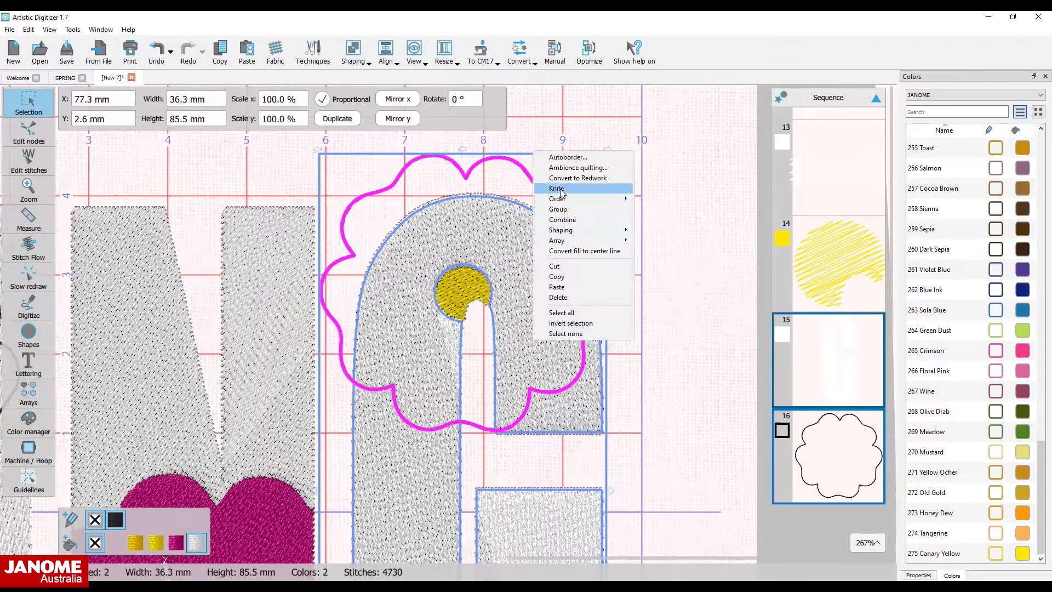
pyautogui.click(556, 189)
pyautogui.click(581, 300)
pyautogui.scroll(9, 1011, 338)
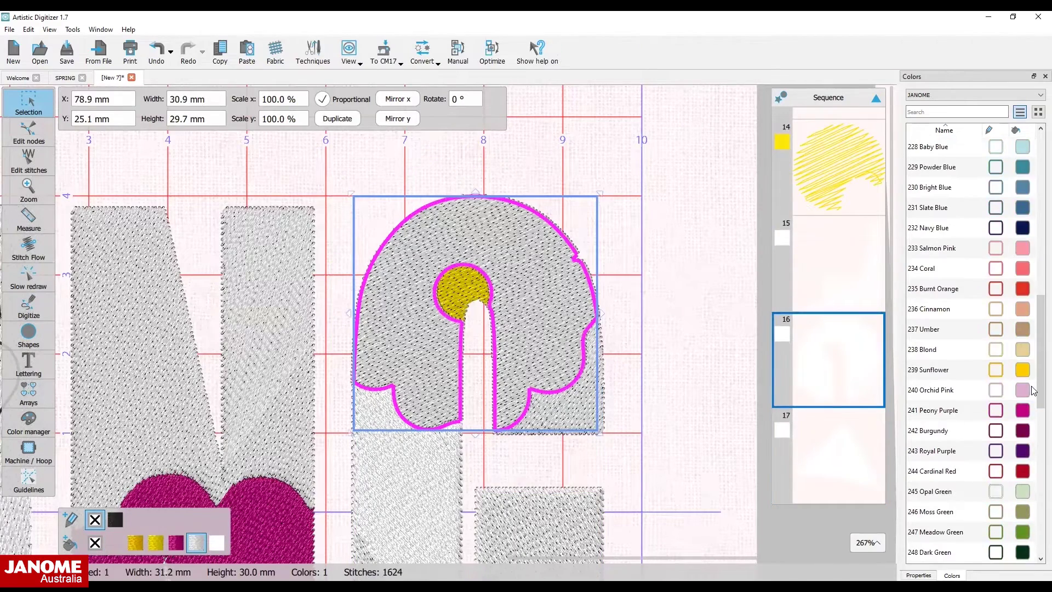
pyautogui.click(1023, 389)
pyautogui.scroll(-1, 534, 267)
pyautogui.click(583, 414)
# Step: Digitize a short slanted line across the edge of the center circle in the flower over the R and I
pyautogui.scroll(-1, 528, 344)
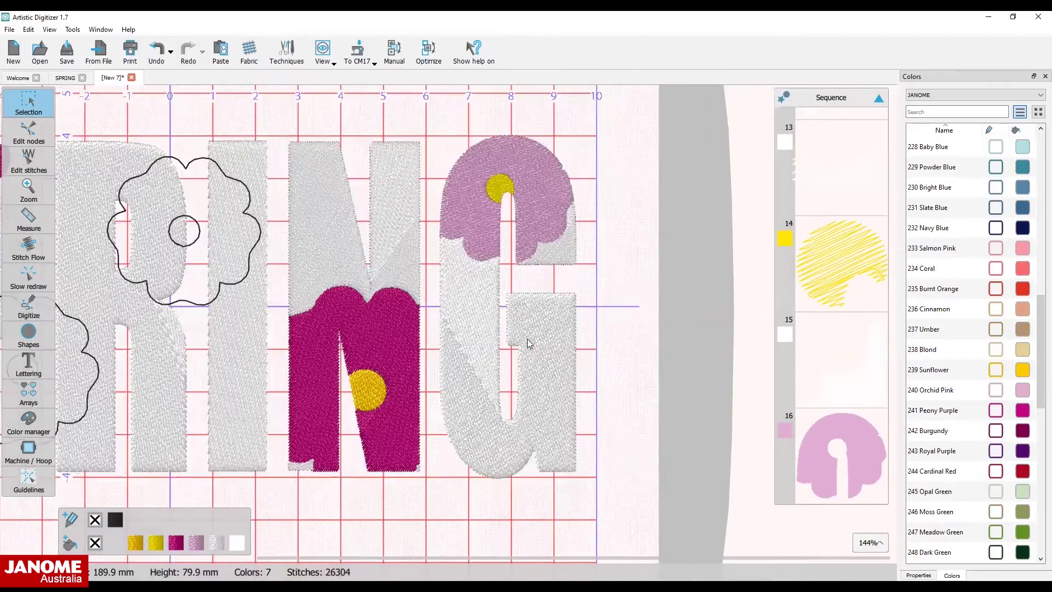
pyautogui.scroll(3, 414, 256)
pyautogui.press('space')
pyautogui.click(406, 237)
pyautogui.click(399, 204)
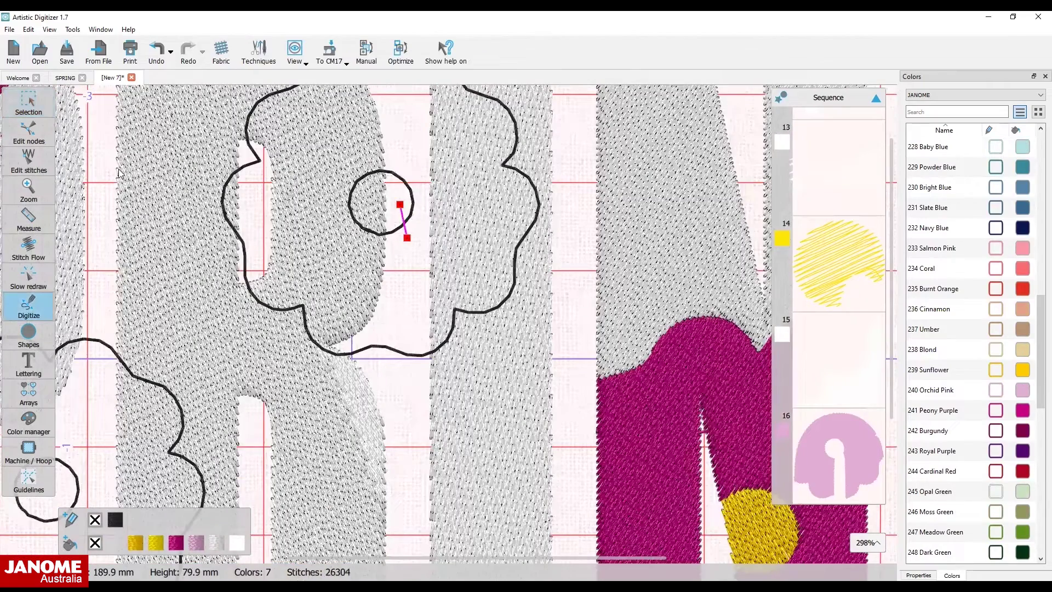
pyautogui.rightClick(400, 203)
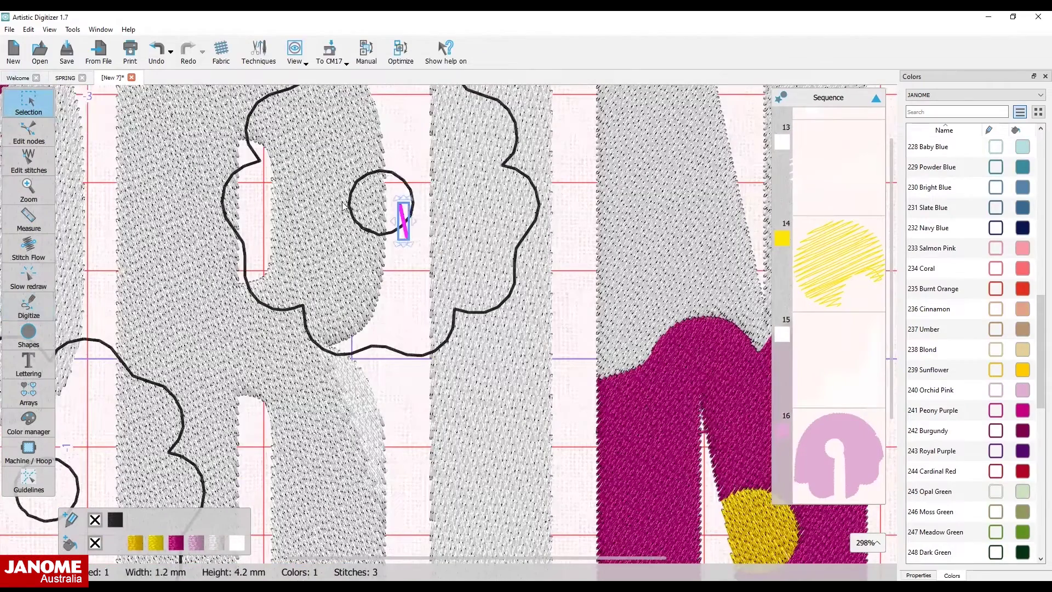
# Step: Select the center circle beside the R with the short line and cut the circle open with Knife
pyautogui.keyDown('ctrl'); pyautogui.click(406, 180); pyautogui.keyUp('ctrl')
pyautogui.rightClick(407, 222)
pyautogui.click(428, 260)
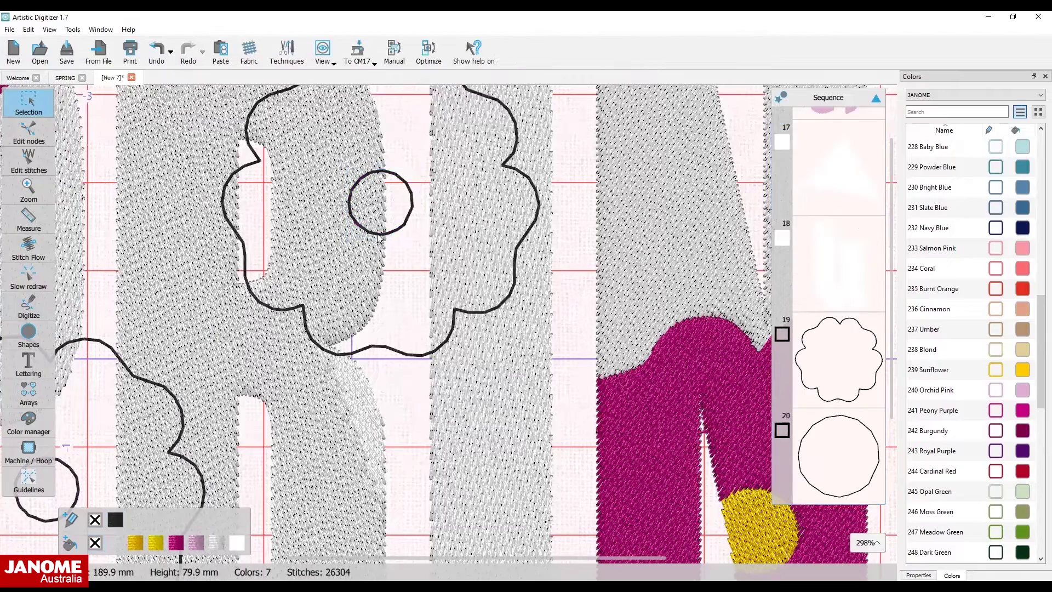
# Step: Cut the R's fill along the opened center circle with Knife, fill the half-circle piece with Canary Yellow, and clear the selection
pyautogui.click(380, 235)
pyautogui.click(376, 202)
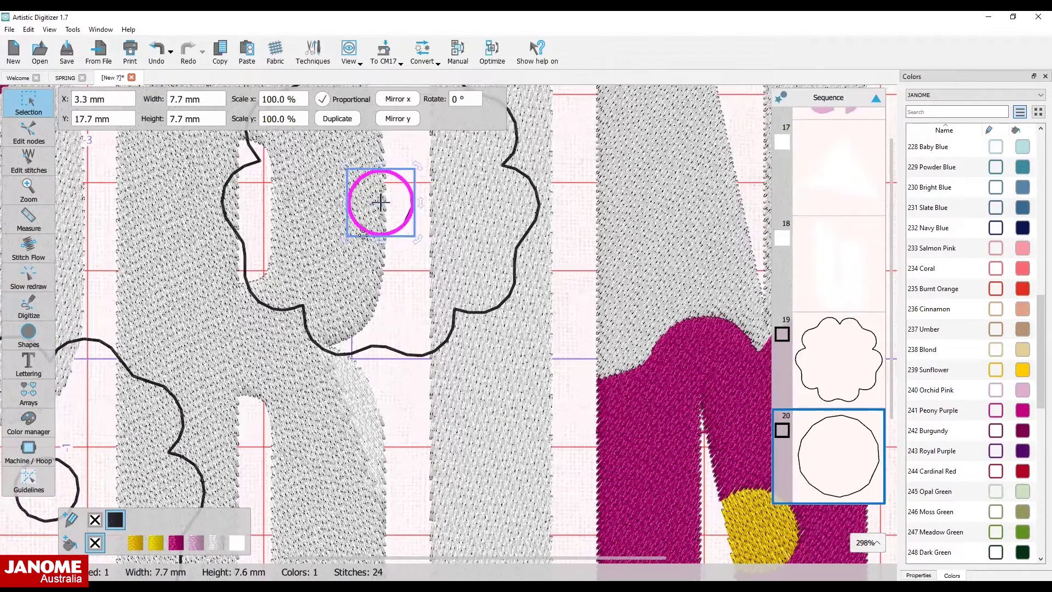
pyautogui.keyDown('ctrl'); pyautogui.click(368, 241); pyautogui.keyUp('ctrl')
pyautogui.rightClick(376, 234)
pyautogui.click(384, 271)
pyautogui.click(375, 204)
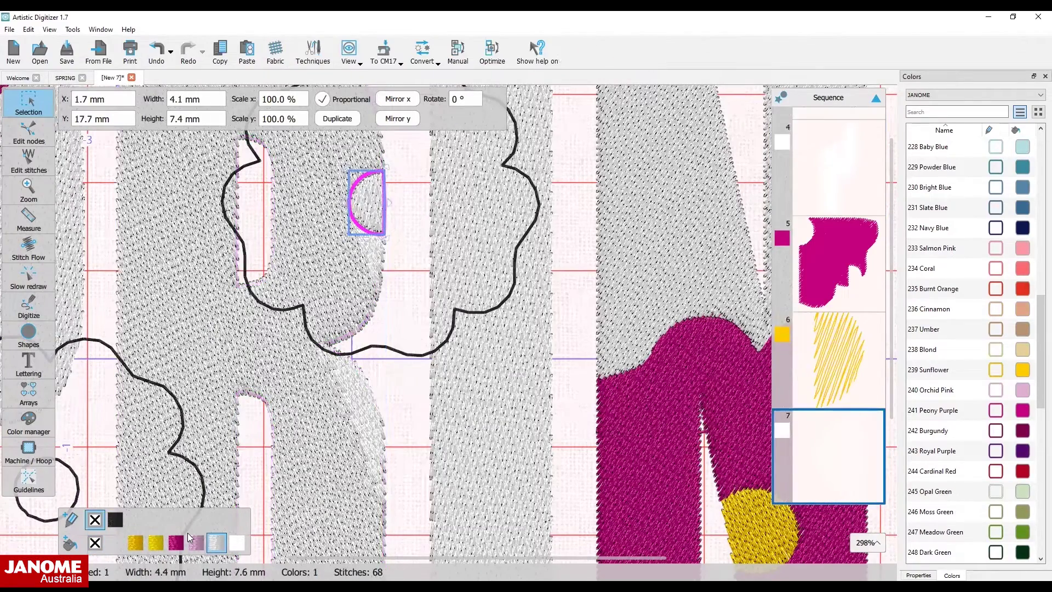
pyautogui.click(152, 542)
pyautogui.scroll(-1, 352, 350)
pyautogui.click(399, 333)
# Step: Digitize a short line, about 1.9 mm wide and 6.8 mm high, across the flower outline's lower edge between the R and I
pyautogui.click(37, 314)
pyautogui.scroll(-1, 344, 373)
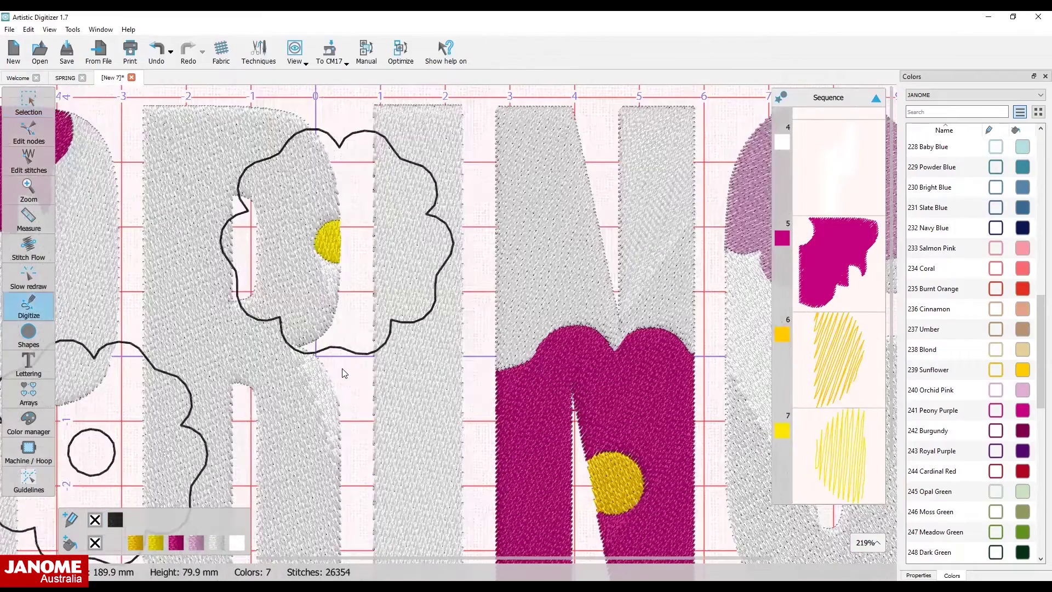
pyautogui.click(38, 107)
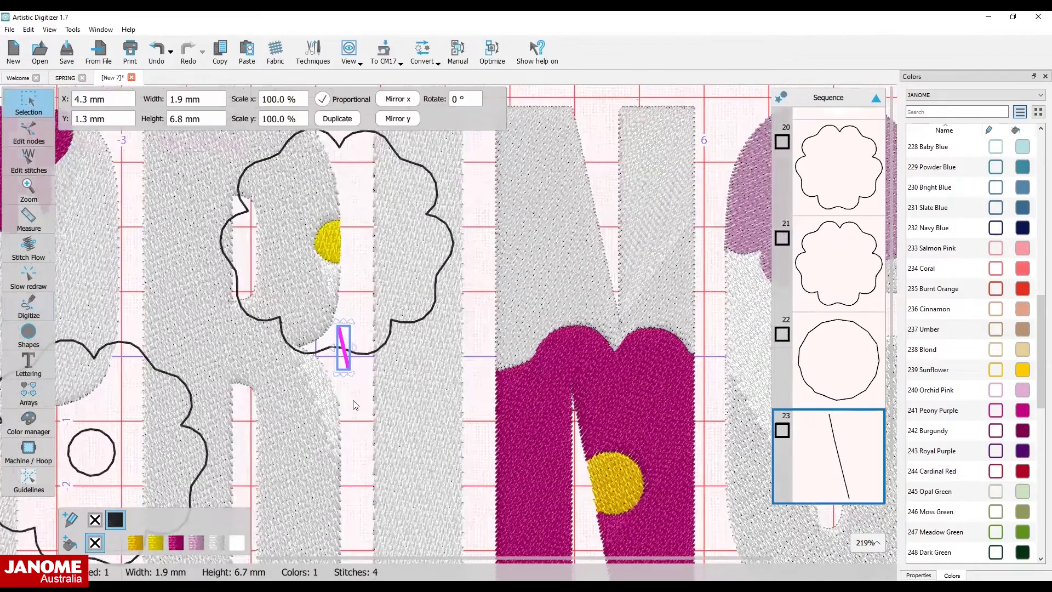
# Step: Cut the flower outline over the R and I open with Knife and select the outline with the R's fill
pyautogui.scroll(1, 351, 400)
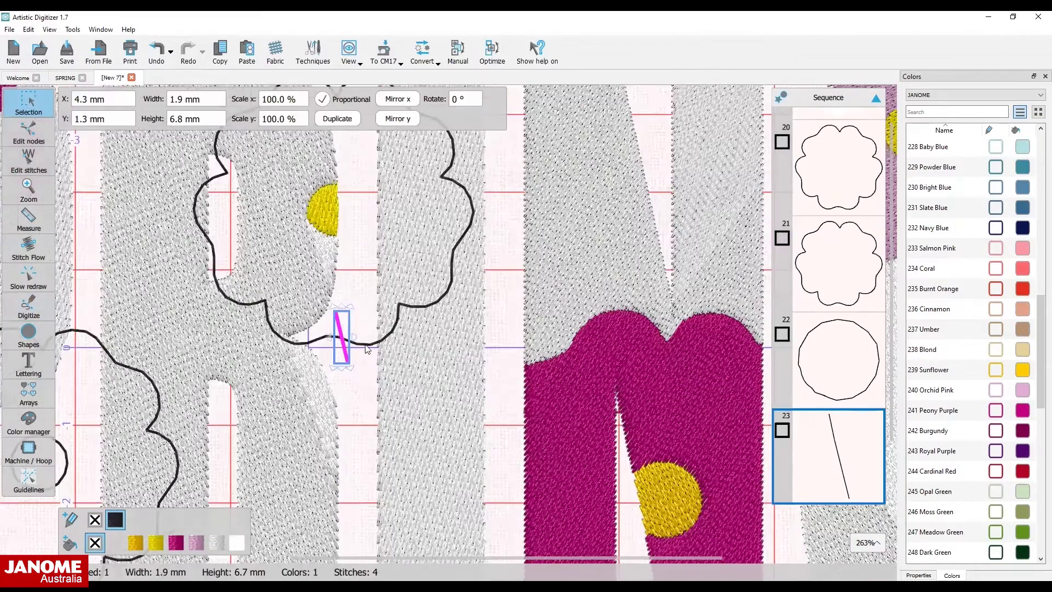
pyautogui.keyDown('ctrl'); pyautogui.click(368, 344); pyautogui.keyUp('ctrl')
pyautogui.rightClick(343, 337)
pyautogui.click(356, 380)
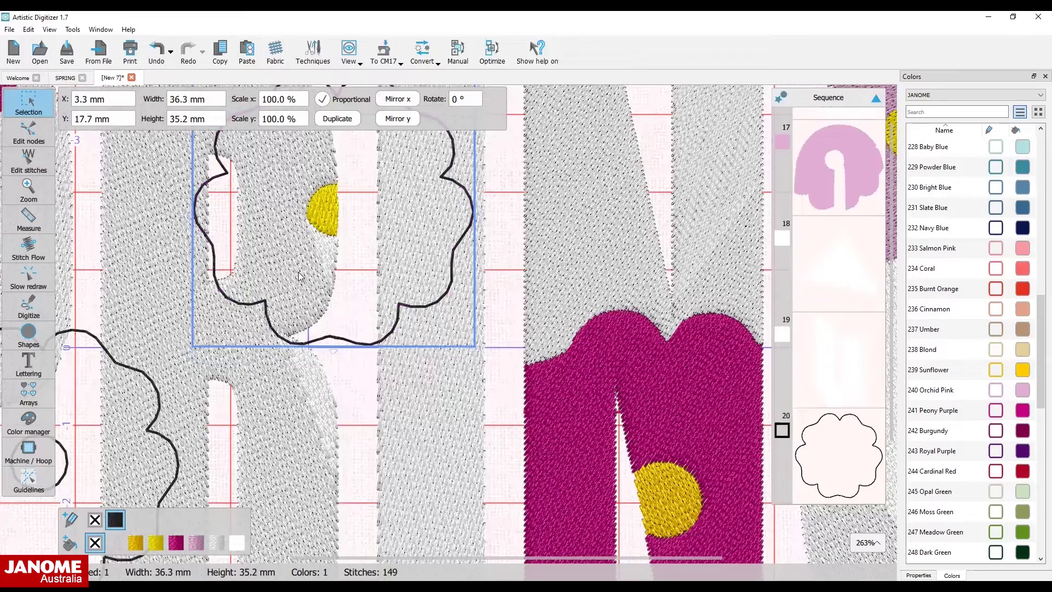
pyautogui.keyDown('ctrl'); pyautogui.click(300, 273); pyautogui.keyUp('ctrl')
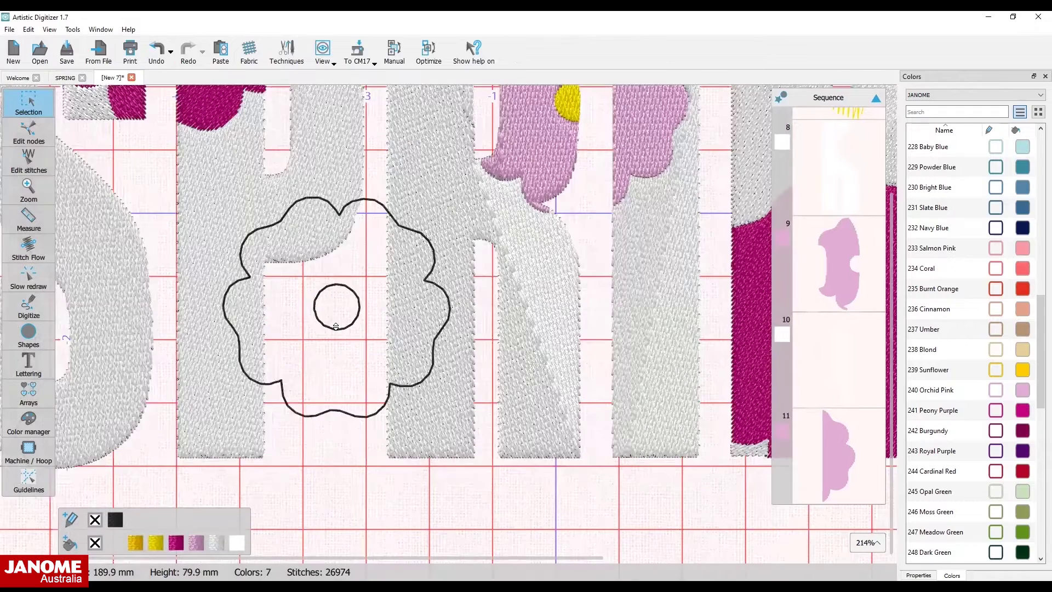
# Step: Delete the center circle of the flower between the P and R and digitize a short vertical line across that flower's lower edge
pyautogui.click(336, 326)
pyautogui.press('Delete')
pyautogui.click(28, 306)
pyautogui.click(94, 301)
pyautogui.click(334, 390)
pyautogui.click(333, 437)
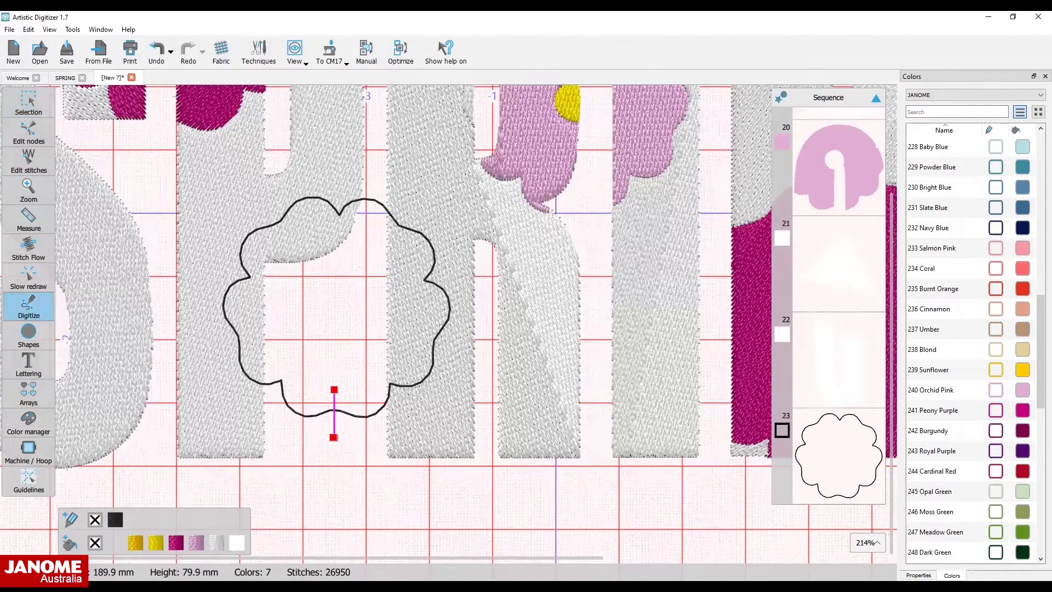
pyautogui.rightClick(334, 437)
# Step: Select the flower outline between the P and R with the short line and cut the outline open with Knife
pyautogui.click(28, 103)
pyautogui.keyDown('ctrl'); pyautogui.click(309, 417); pyautogui.keyUp('ctrl')
pyautogui.rightClick(331, 413)
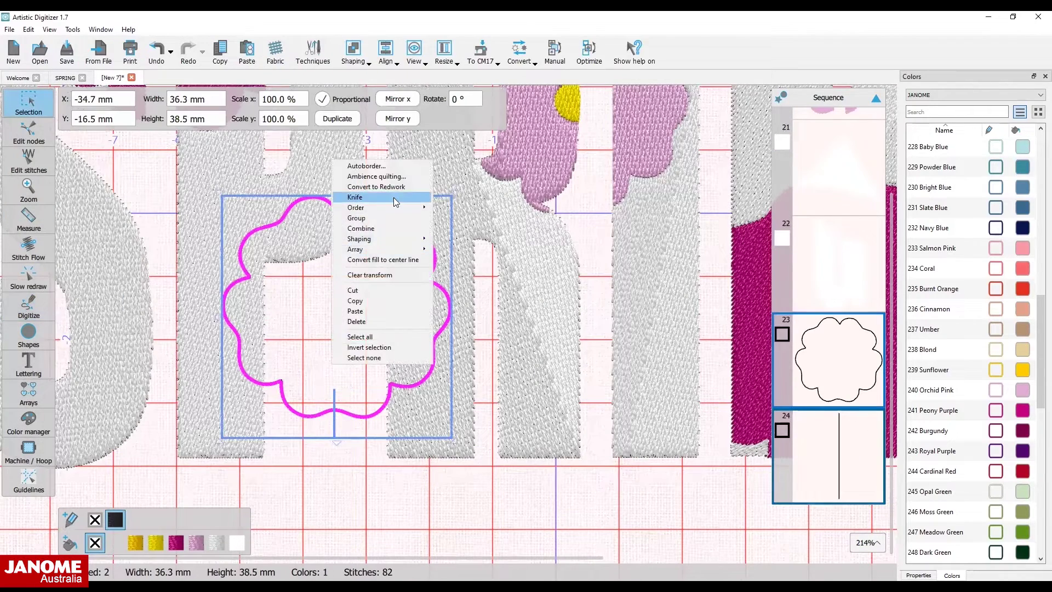
pyautogui.click(394, 198)
# Step: Select the opened flower outline with the R and P fills, cut both letters along it with Knife, and clear the selection
pyautogui.click(350, 413)
pyautogui.keyDown('ctrl'); pyautogui.click(406, 325); pyautogui.keyUp('ctrl')
pyautogui.keyDown('ctrl'); pyautogui.click(255, 330); pyautogui.keyUp('ctrl')
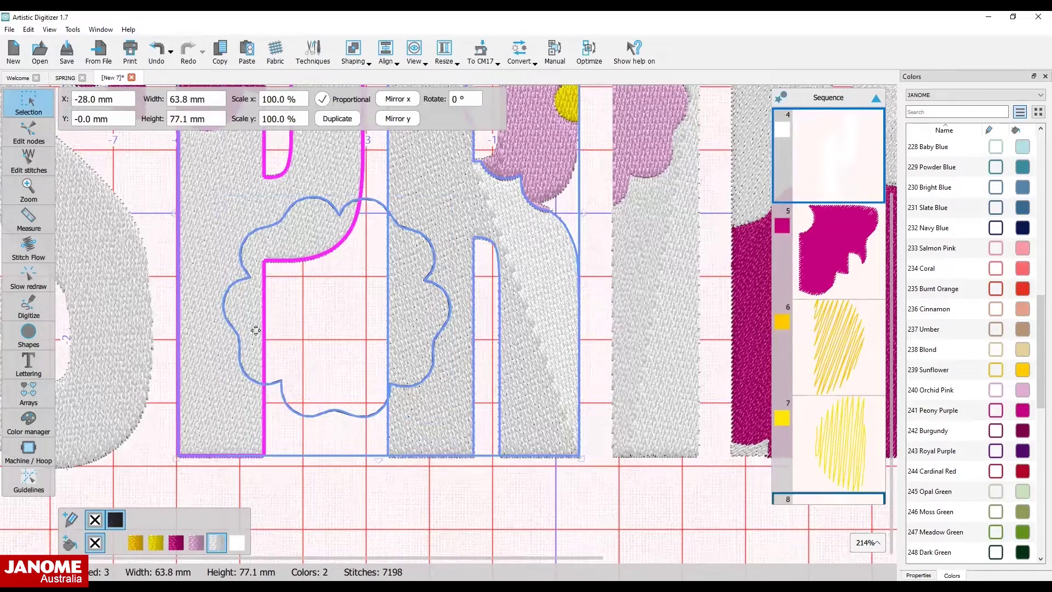
pyautogui.rightClick(267, 308)
pyautogui.click(299, 348)
pyautogui.click(244, 515)
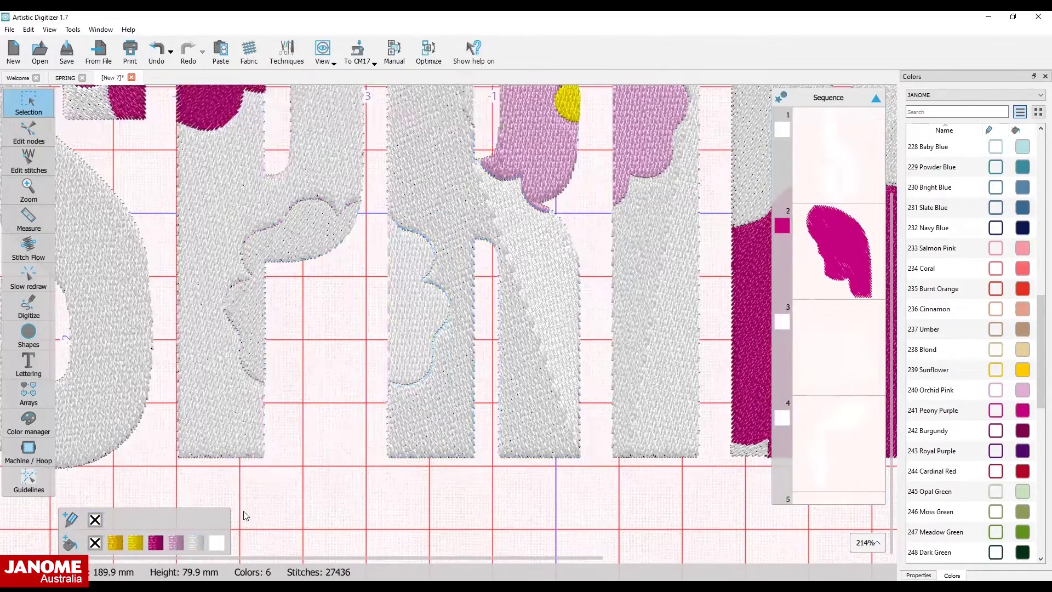
# Step: Fill the petal pieces cut from the R and the P with Orchid Pink and clear the selection
pyautogui.click(416, 307)
pyautogui.click(176, 542)
pyautogui.click(260, 300)
pyautogui.click(175, 543)
pyautogui.click(336, 495)
# Step: Fill the main bodies of the letters S, P, R and I with 247 Meadow Green
pyautogui.scroll(-4, 275, 410)
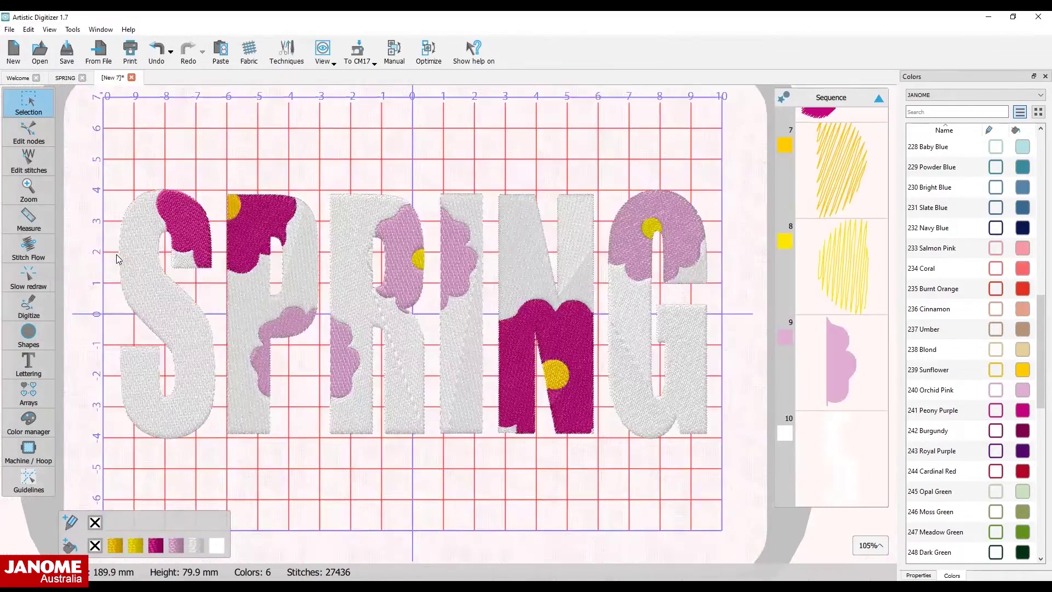
pyautogui.click(154, 306)
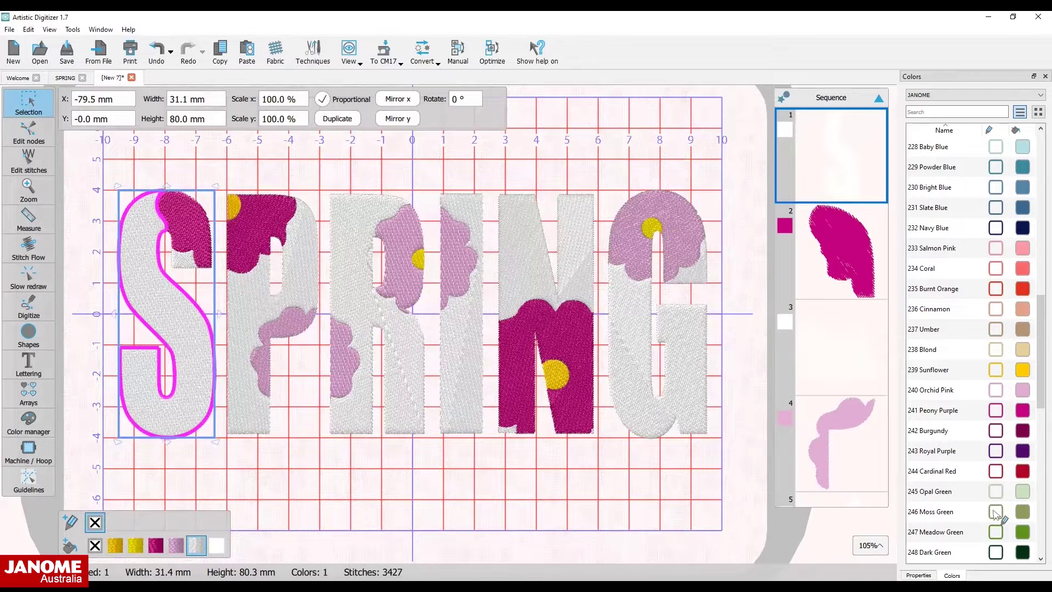
pyautogui.click(1022, 531)
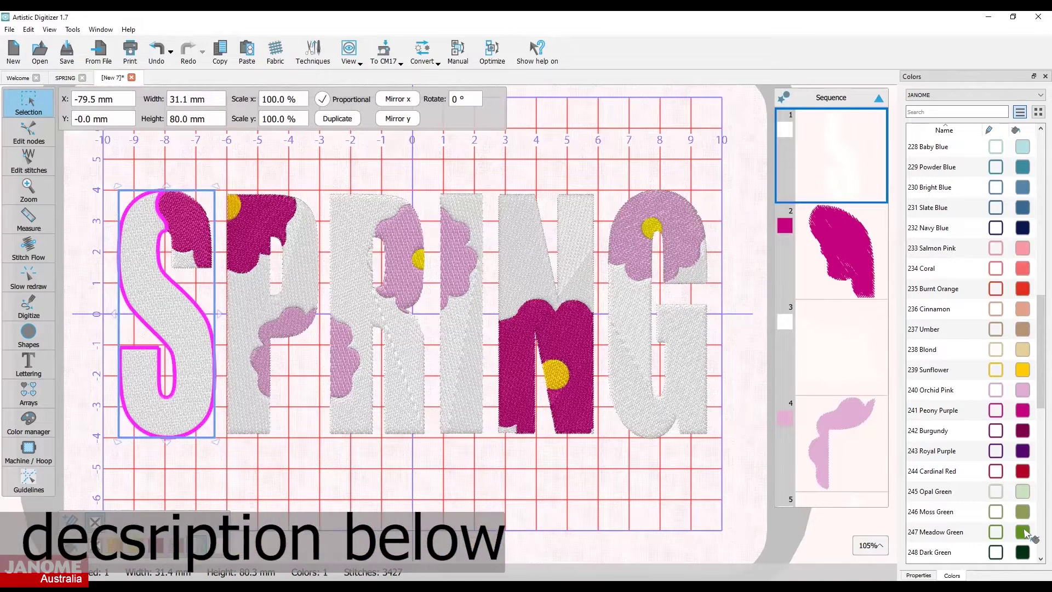
pyautogui.click(254, 302)
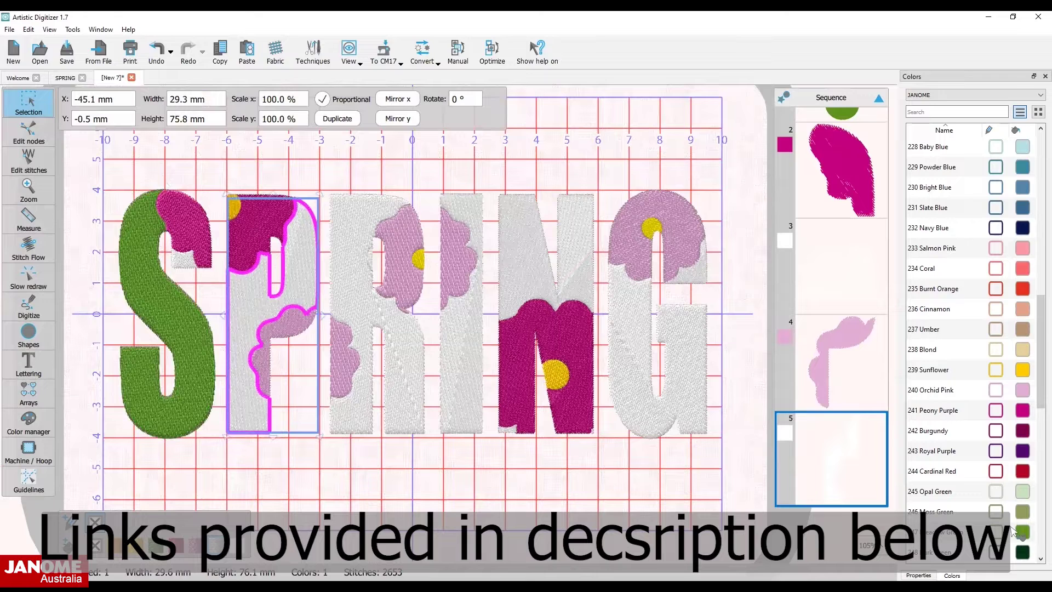
pyautogui.click(1022, 531)
pyautogui.press('Tab')
pyautogui.click(1022, 532)
pyautogui.press('Tab')
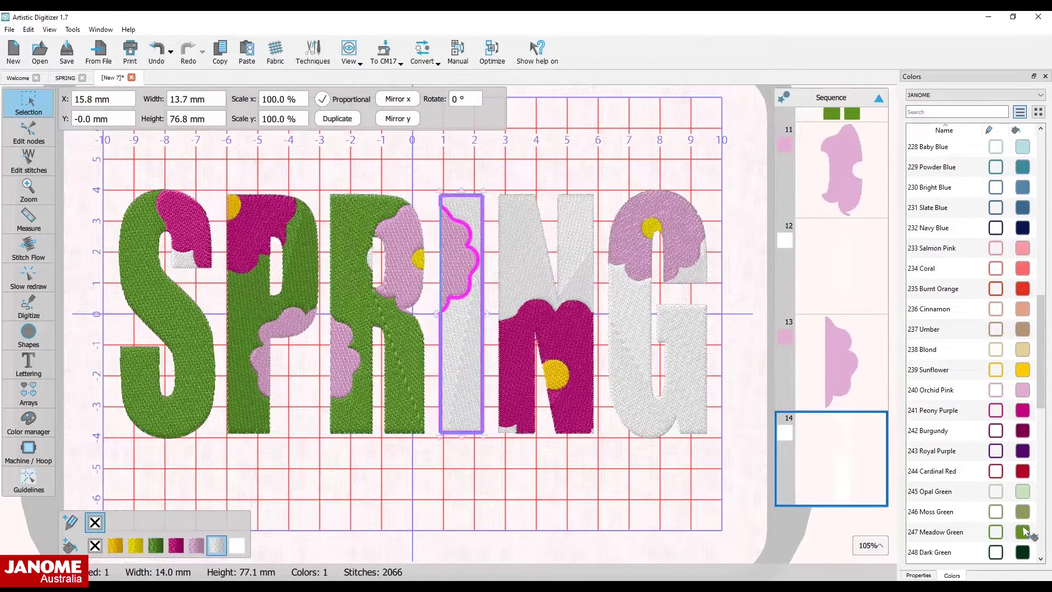
pyautogui.click(1022, 532)
# Step: Fill the white parts of the N and G, including the G's corner piece below the petals, with 247 Meadow Green
pyautogui.press('Tab')
pyautogui.click(1023, 531)
pyautogui.press('Tab')
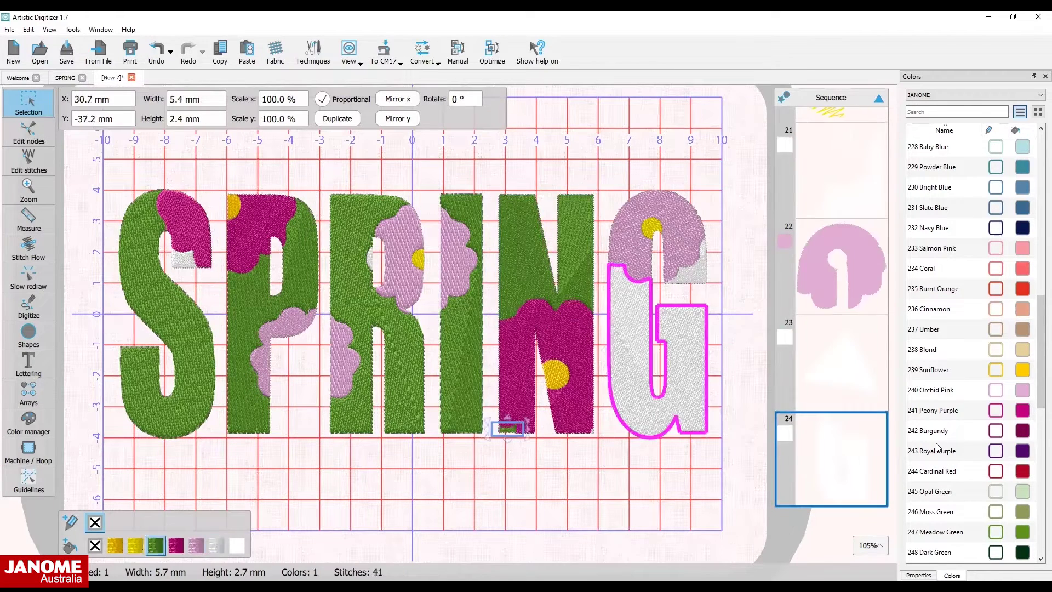
pyautogui.click(1022, 532)
pyautogui.click(685, 258)
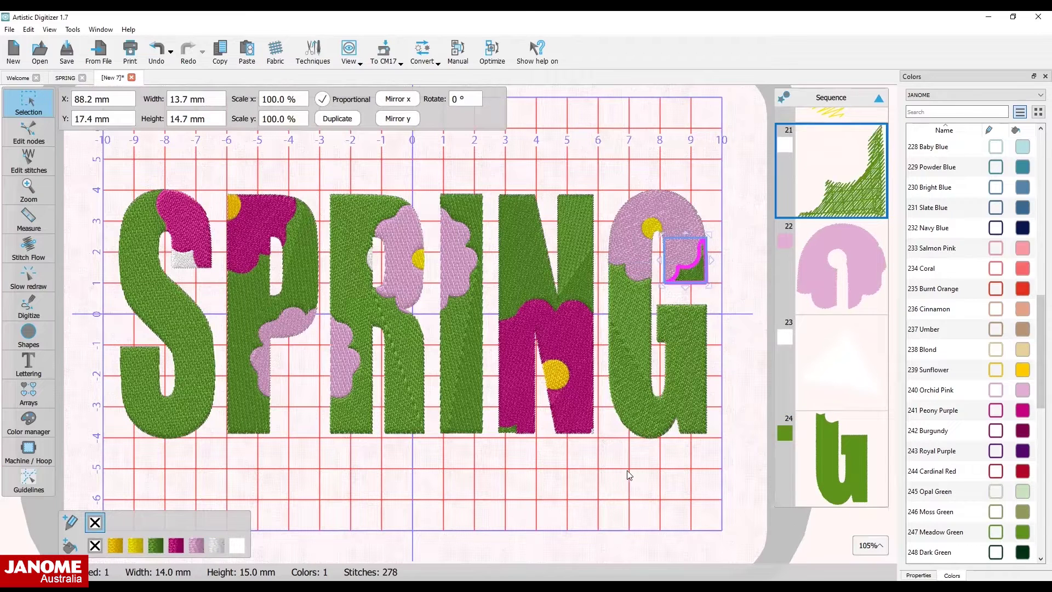
pyautogui.click(397, 467)
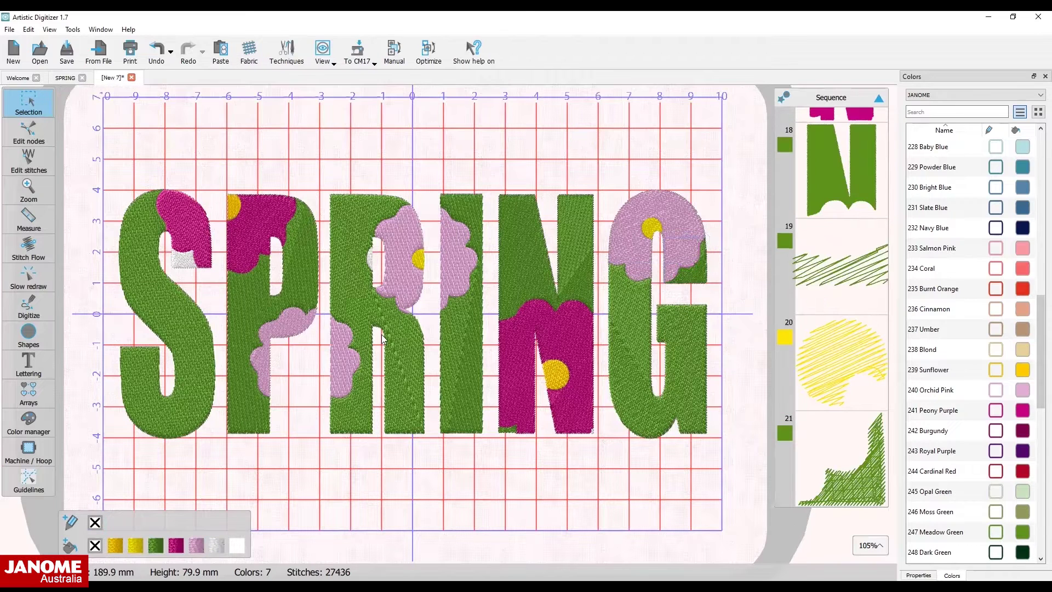
# Step: Fill the white sliver beside the R's opening and the small white piece under the S's petal with Meadow Green
pyautogui.click(371, 263)
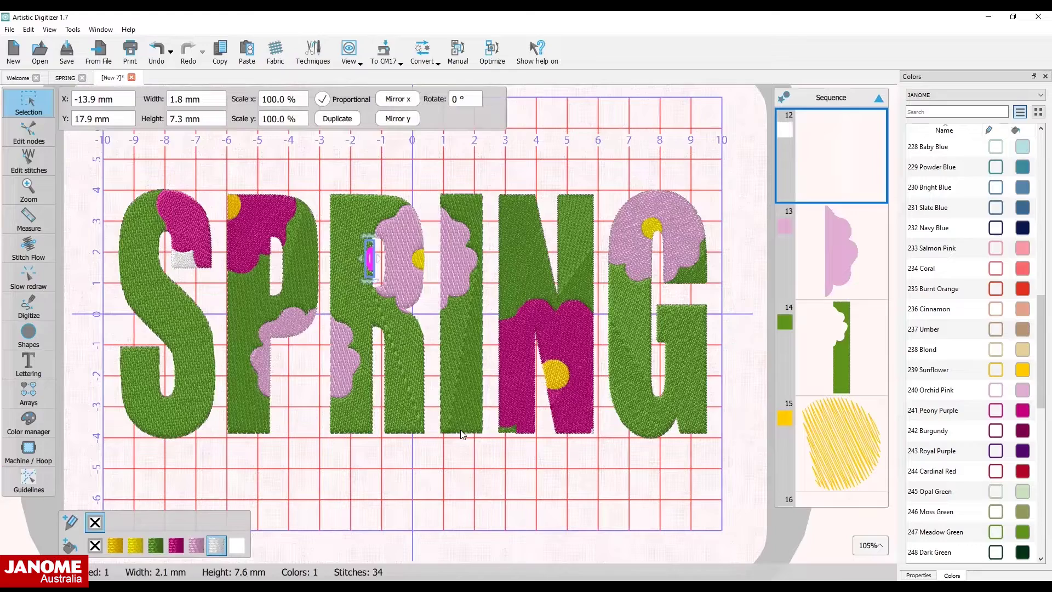
pyautogui.click(155, 548)
pyautogui.click(183, 257)
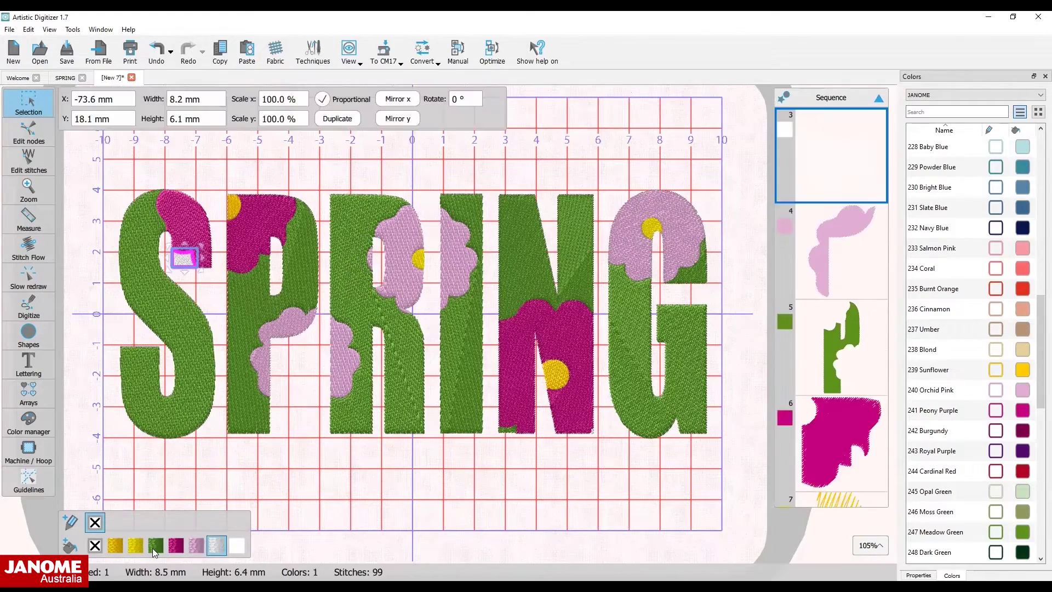
pyautogui.click(153, 548)
# Step: Fill the tiny white piece at the N's lower right corner with Meadow Green and clear the selection
pyautogui.scroll(2, 627, 482)
pyautogui.scroll(2, 545, 383)
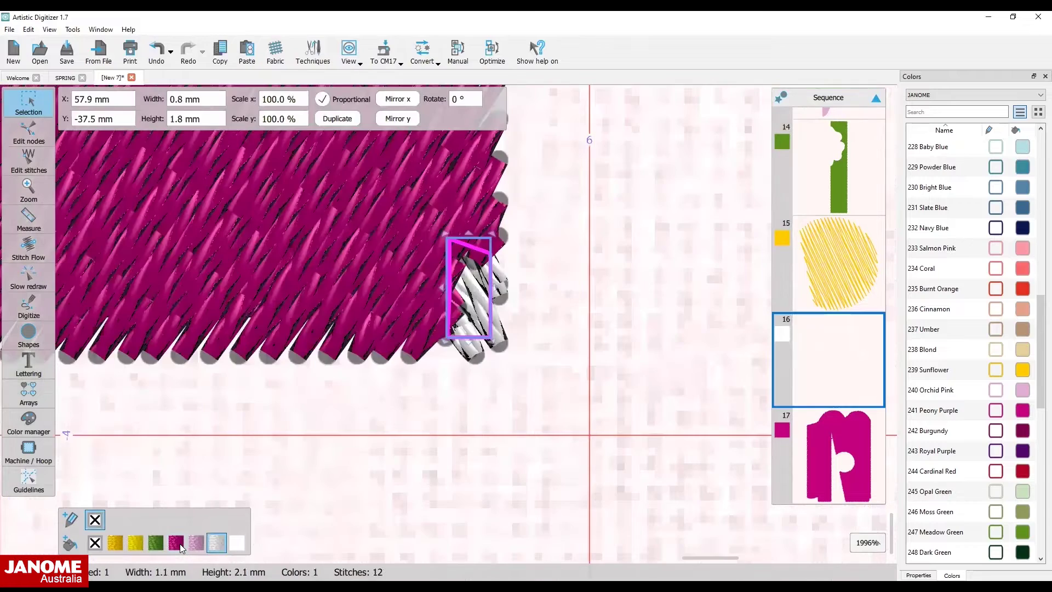
pyautogui.click(157, 544)
pyautogui.click(490, 442)
# Step: Find the tiny white triangular piece at the edge of the G's petals in the stitch sequence and fill it with Meadow Green
pyautogui.scroll(-3, 490, 442)
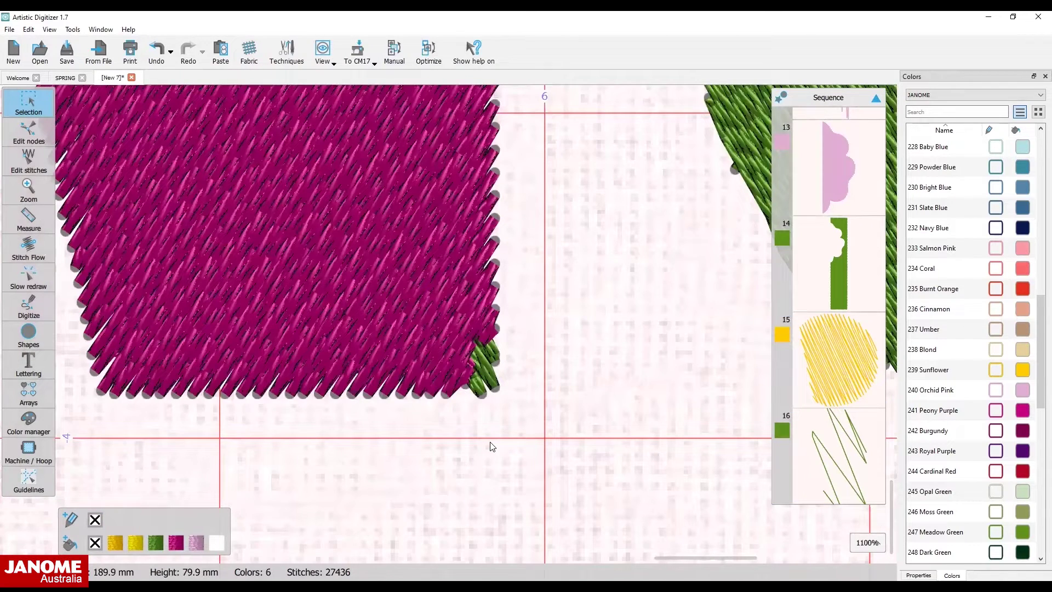
pyautogui.scroll(-5, 492, 446)
pyautogui.scroll(-1, 291, 485)
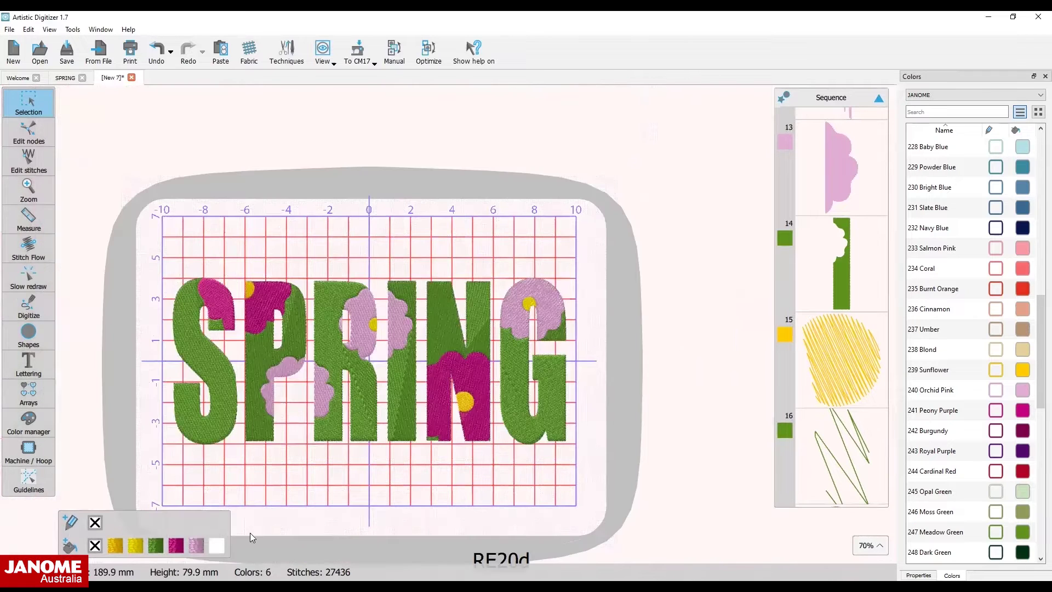
pyautogui.scroll(-3, 785, 102)
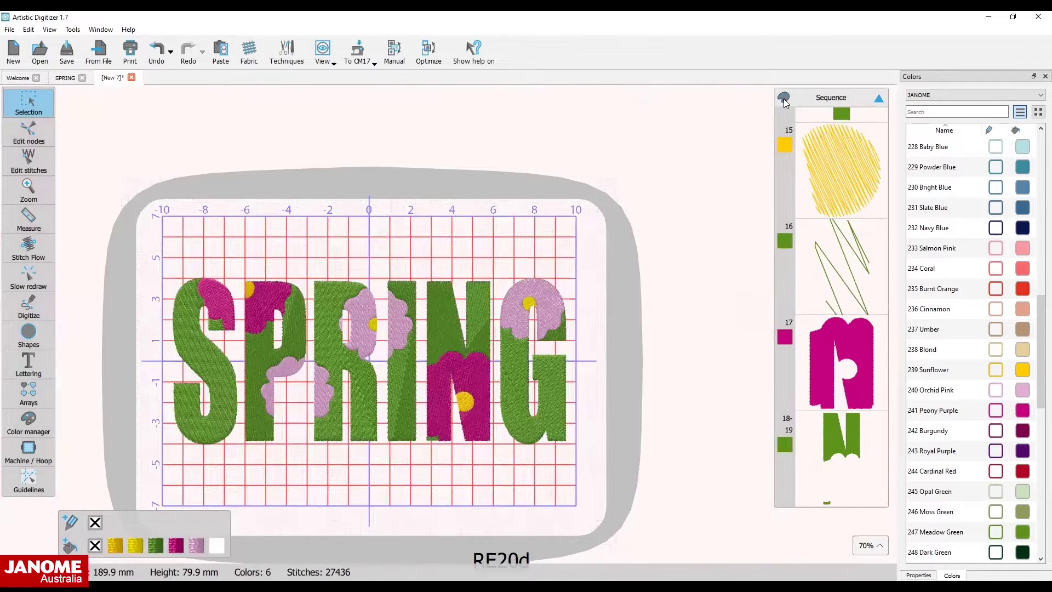
pyautogui.scroll(-8, 836, 269)
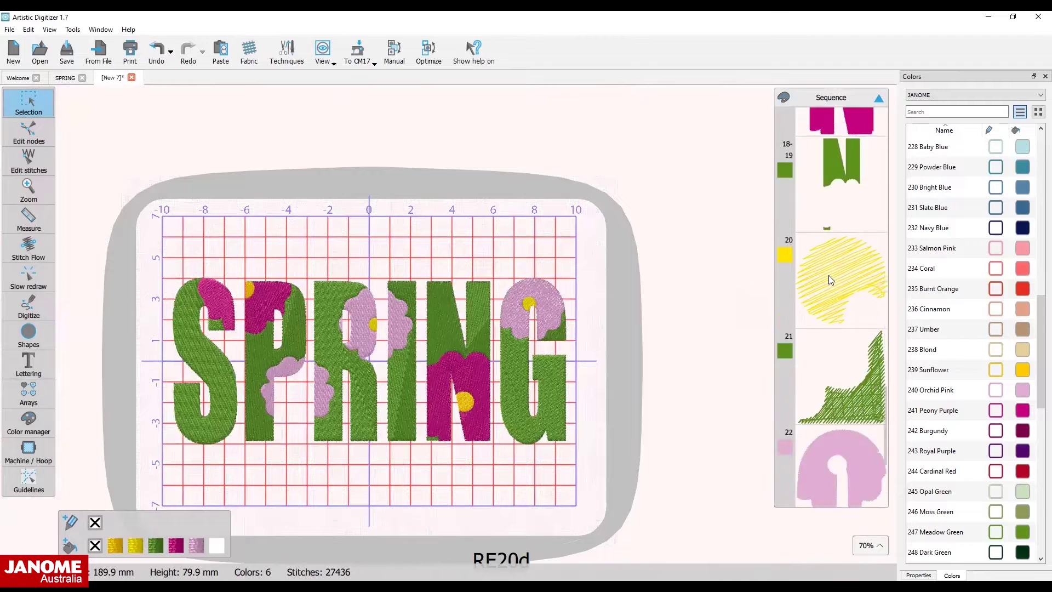
pyautogui.scroll(1, 829, 276)
pyautogui.click(821, 350)
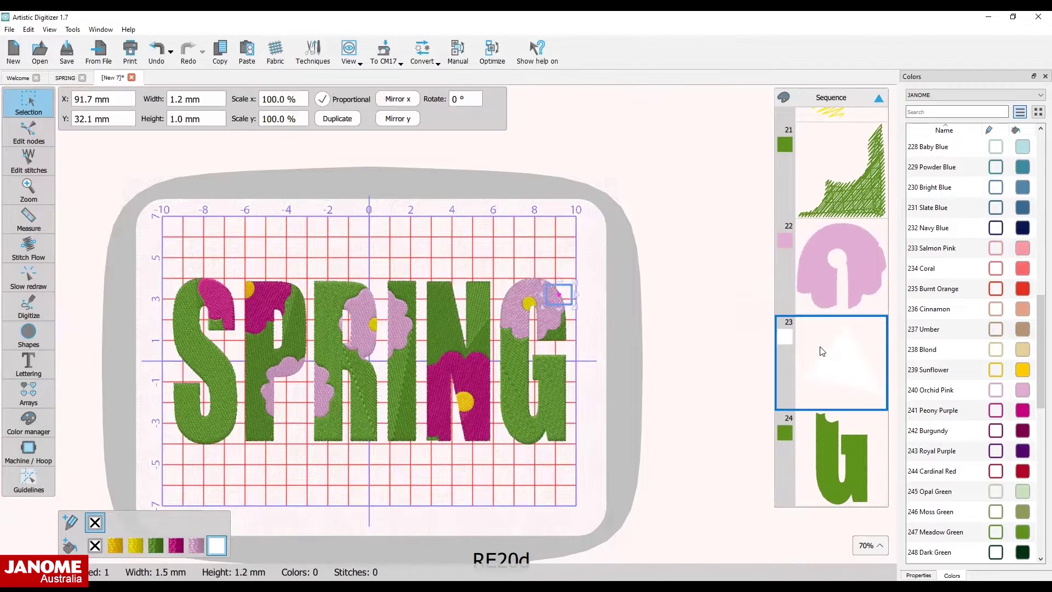
pyautogui.click(155, 545)
pyautogui.hotkey('ctrl', 'z')
pyautogui.click(156, 546)
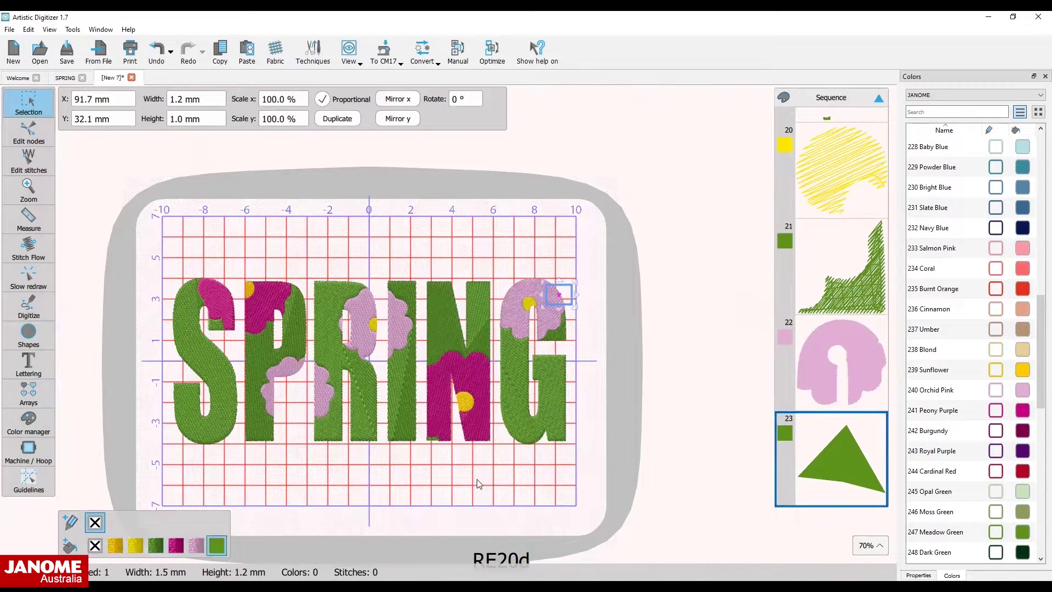
pyautogui.click(667, 308)
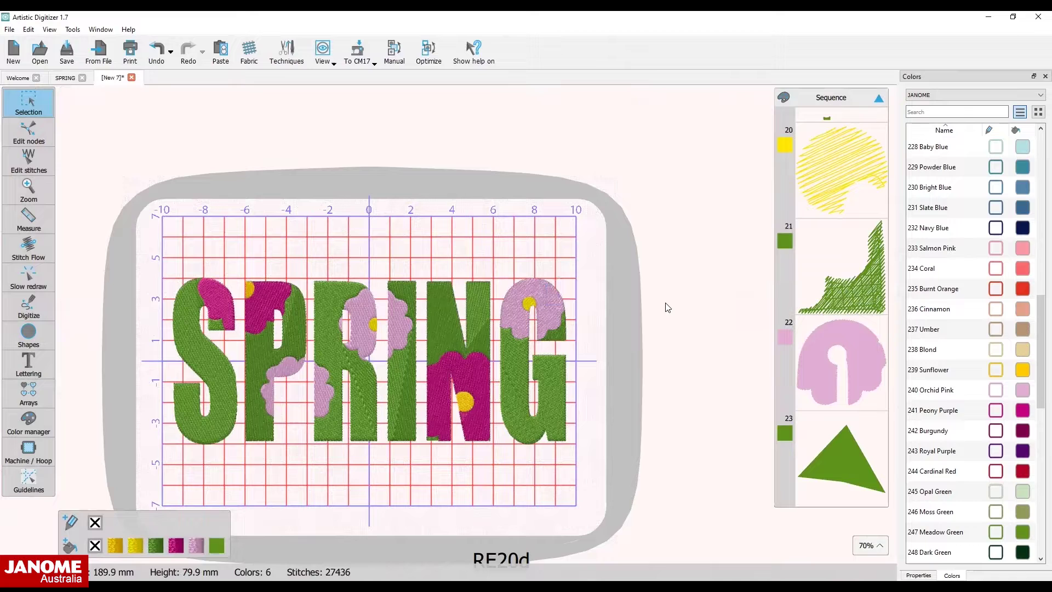
# Step: Try to convert the tiny green triangular piece at the G's petal edge from Artwork to a Step fill
pyautogui.click(822, 447)
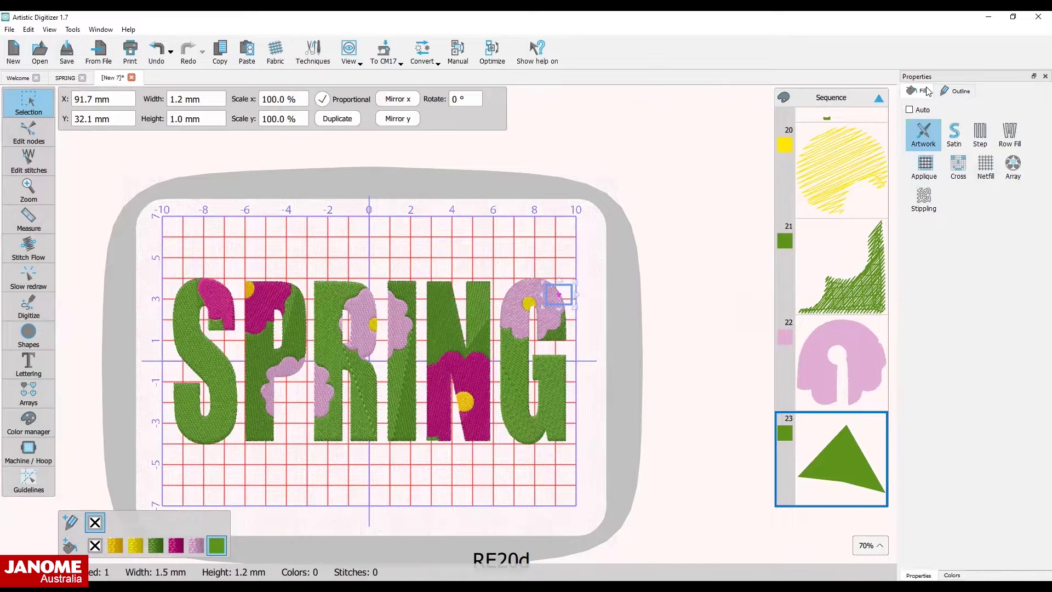
pyautogui.click(980, 137)
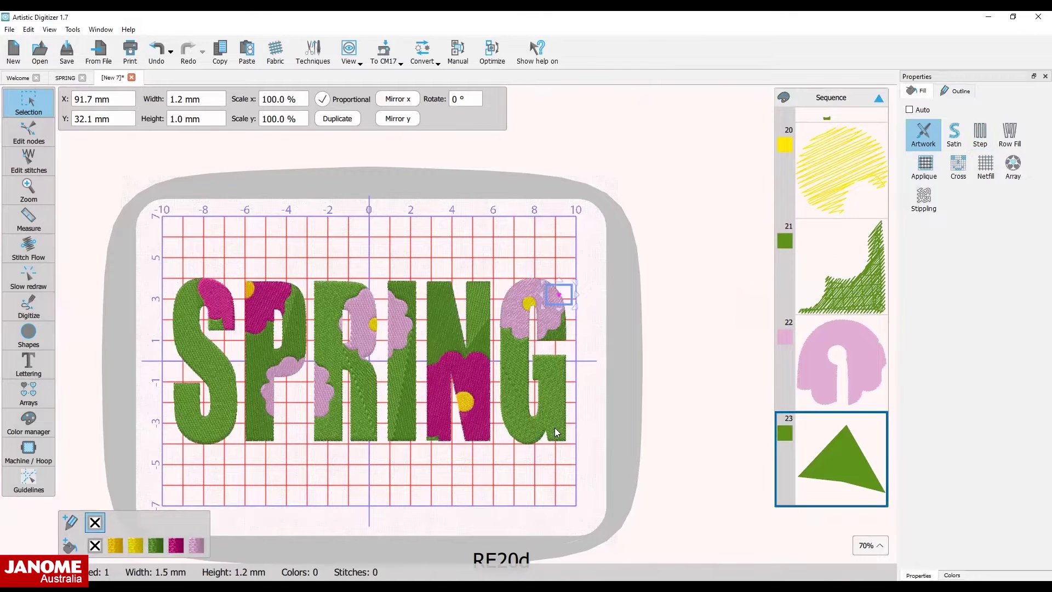
pyautogui.click(508, 465)
pyautogui.scroll(1, 508, 466)
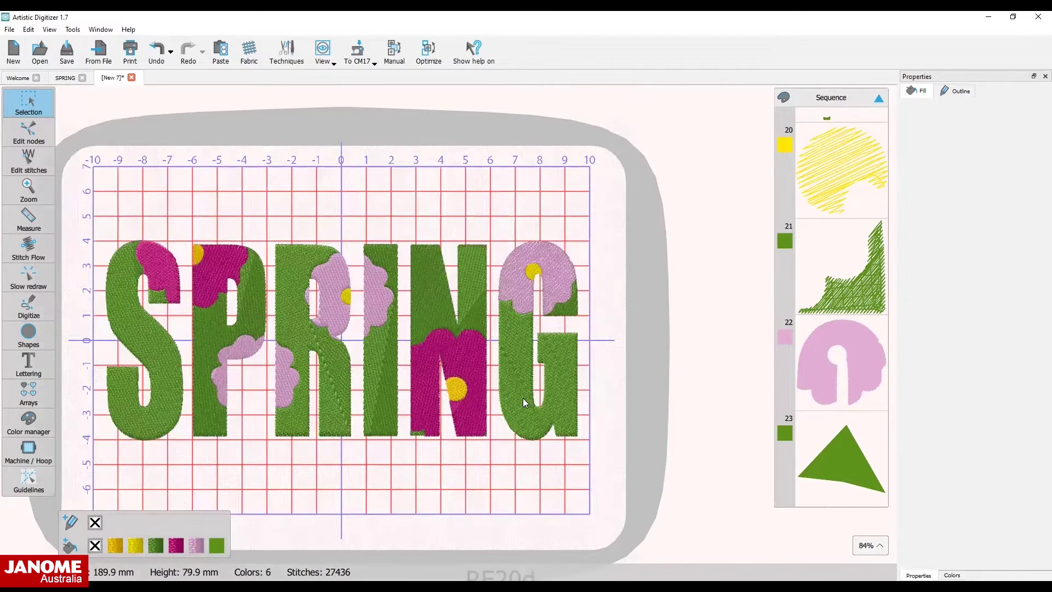
pyautogui.scroll(1, 535, 381)
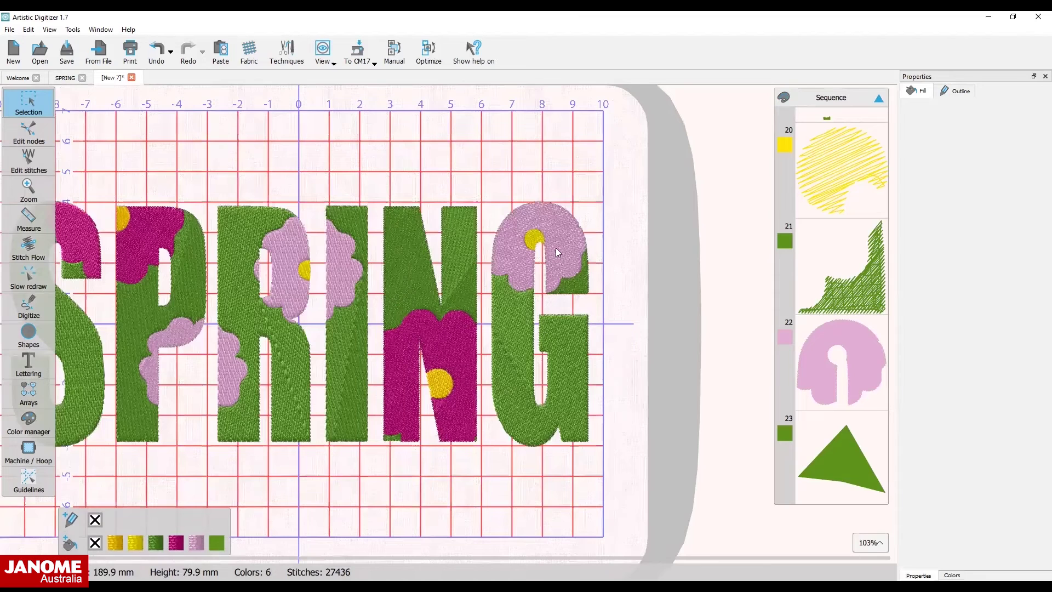
pyautogui.scroll(4, 573, 285)
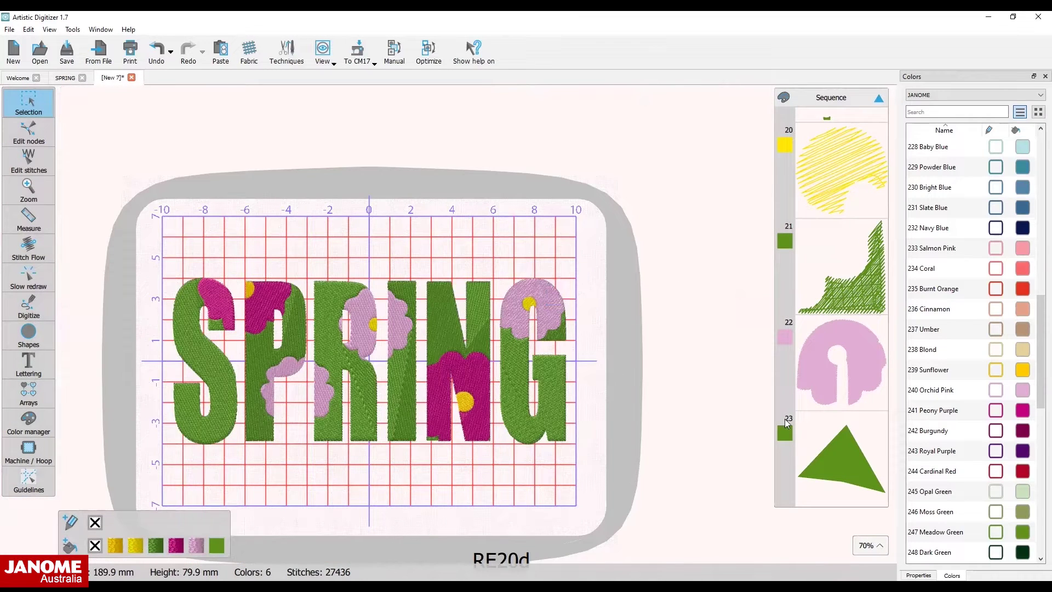
pyautogui.click(849, 461)
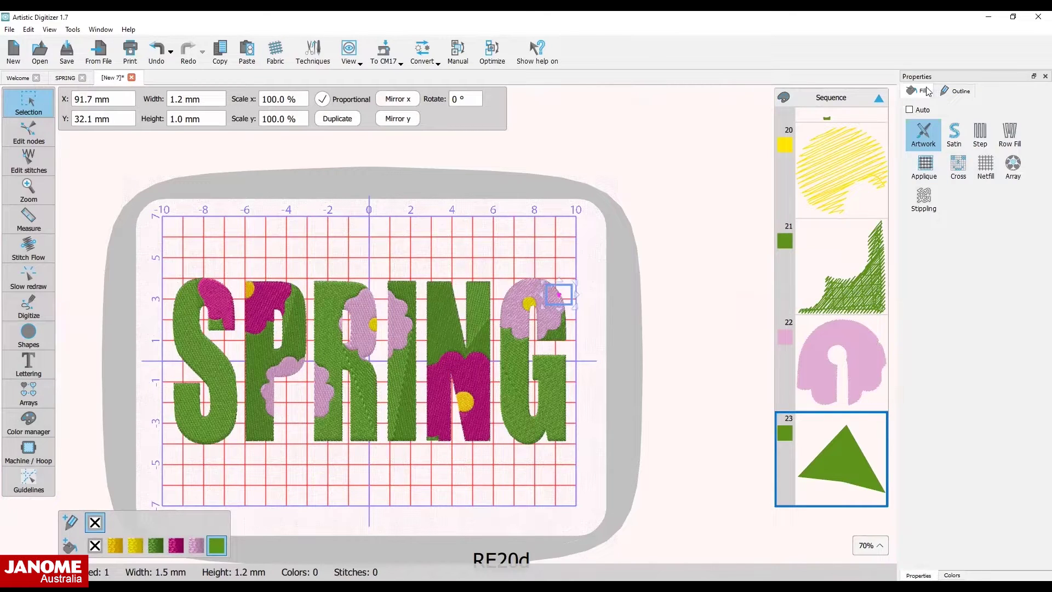
pyautogui.click(982, 135)
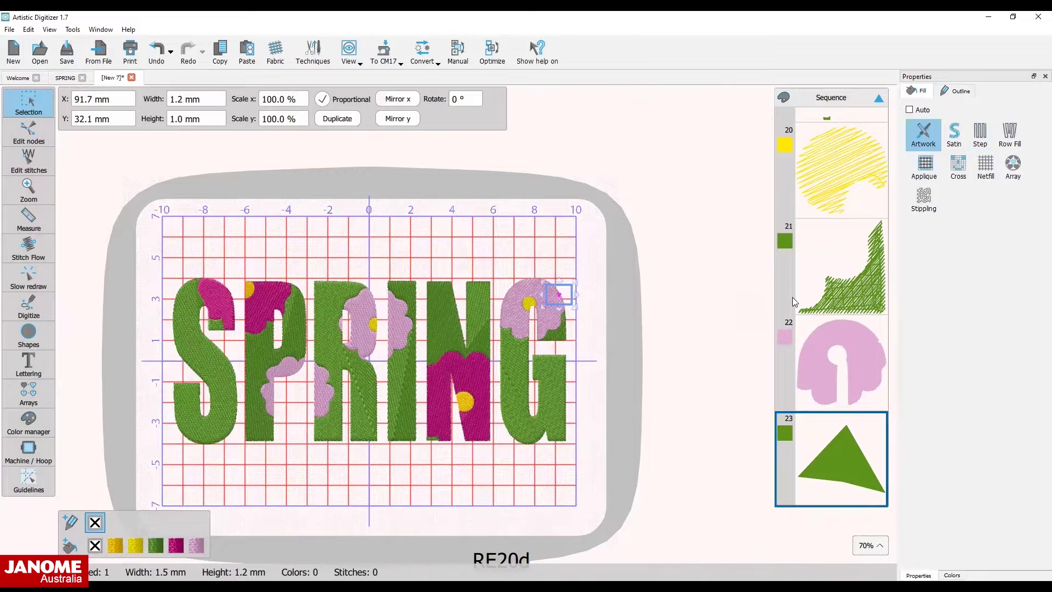
pyautogui.click(510, 469)
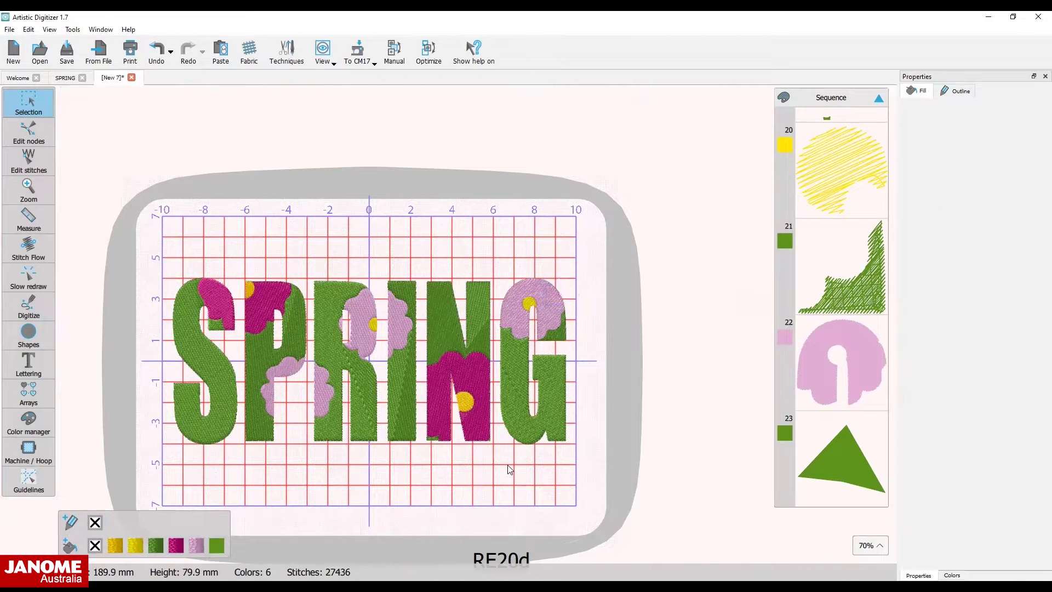
# Step: Delete the tiny green triangular piece at the outer edge of the G's petals
pyautogui.scroll(1, 509, 469)
pyautogui.scroll(1, 536, 381)
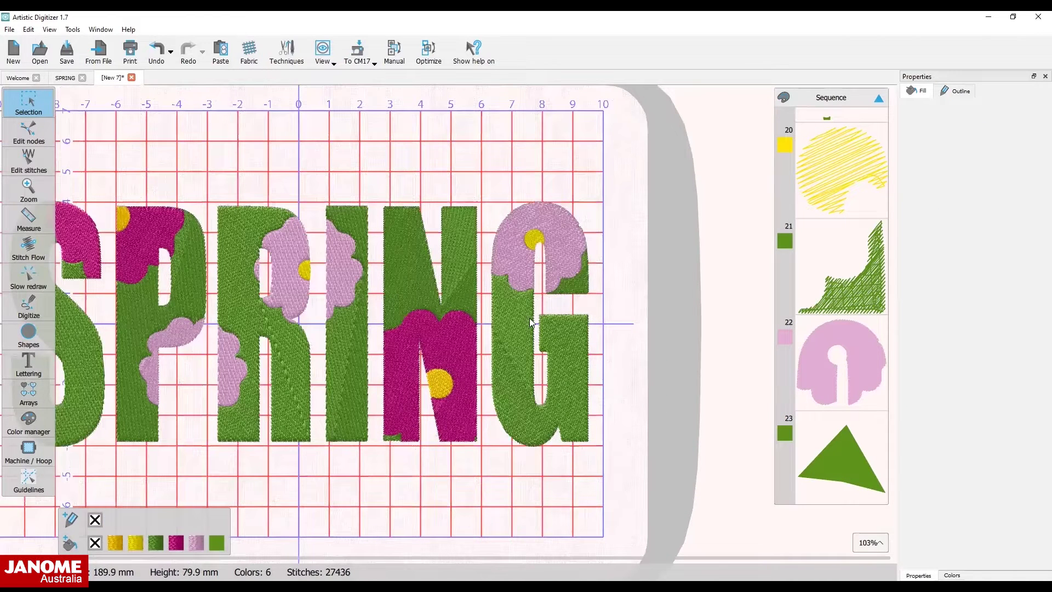
pyautogui.scroll(4, 565, 289)
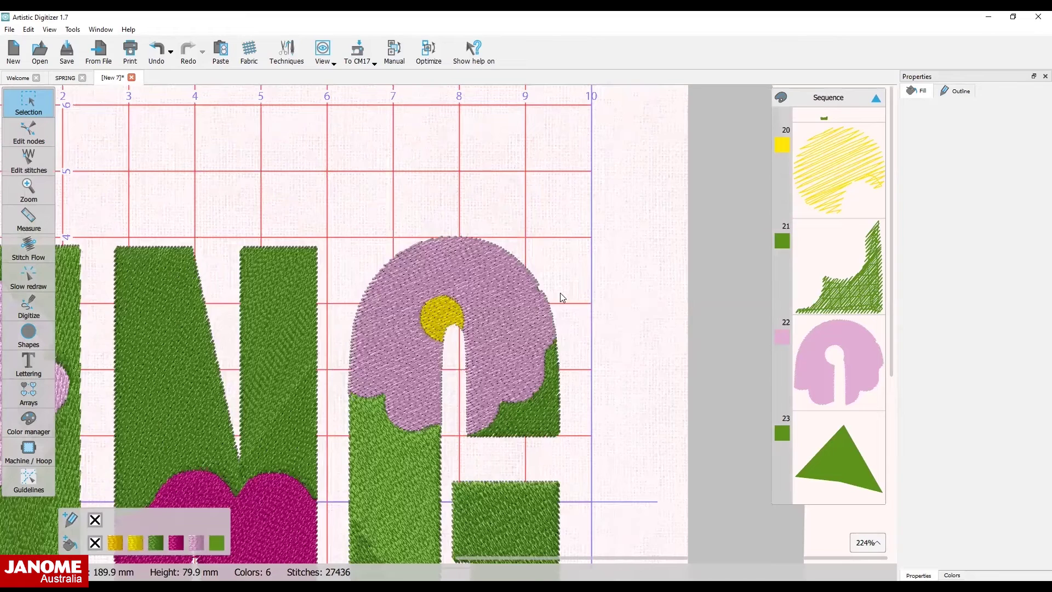
pyautogui.scroll(7, 476, 291)
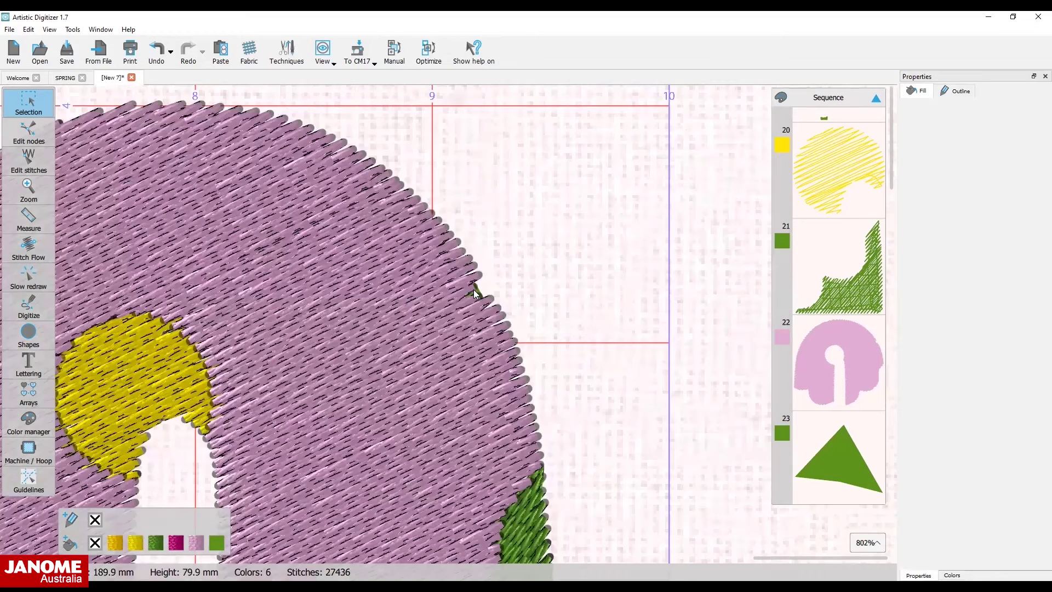
pyautogui.click(805, 463)
pyautogui.press('Delete')
pyautogui.scroll(-3, 639, 357)
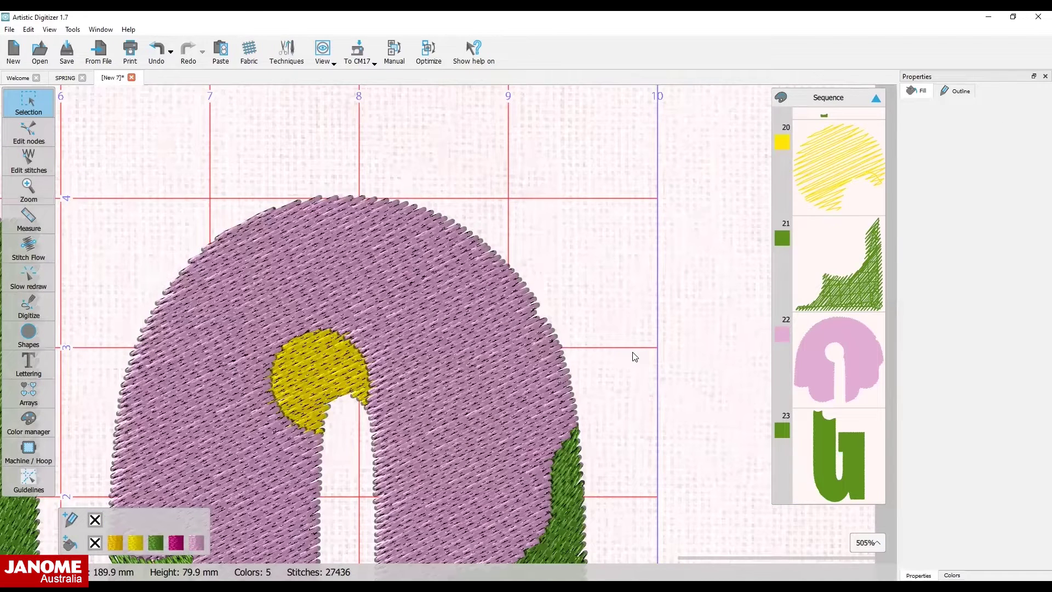
pyautogui.scroll(-10, 634, 356)
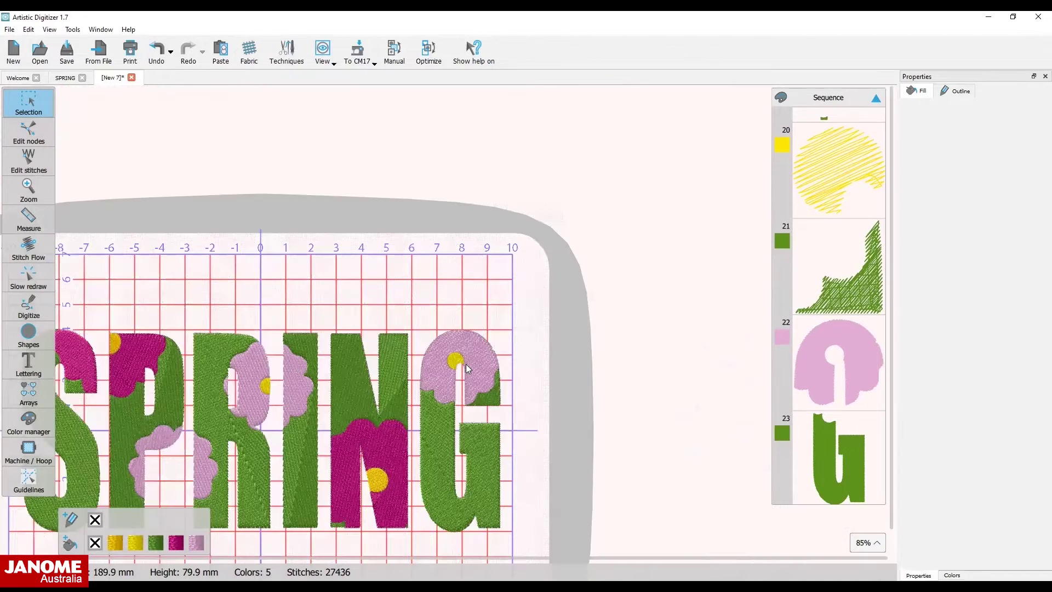
pyautogui.scroll(-2, 465, 363)
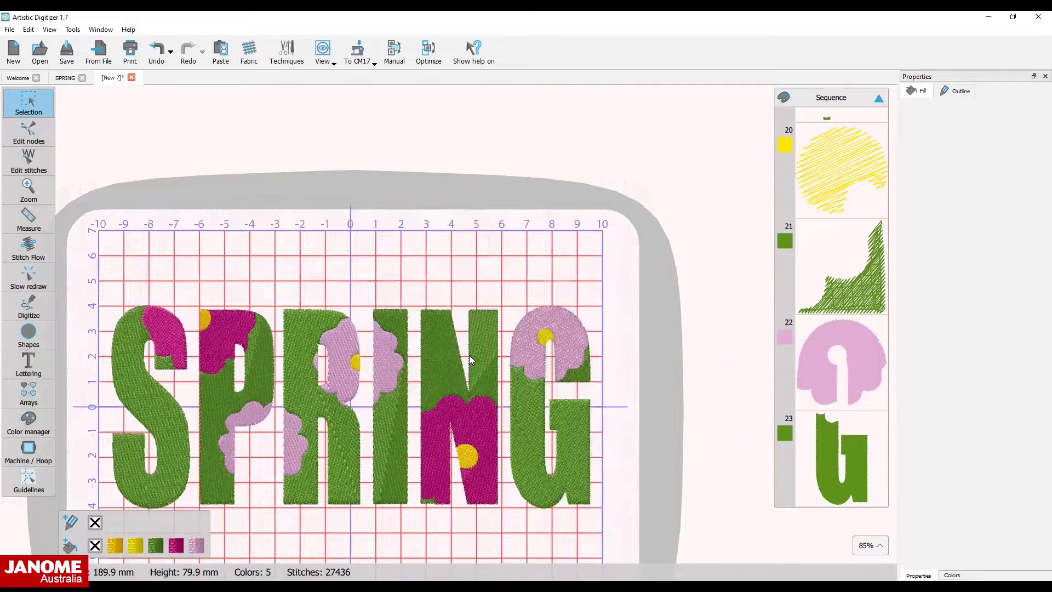
# Step: Use Stitch Flow on the S's green body to draw a horizontal stitch direction line across its middle
pyautogui.scroll(-3, 469, 356)
pyautogui.scroll(1, 171, 322)
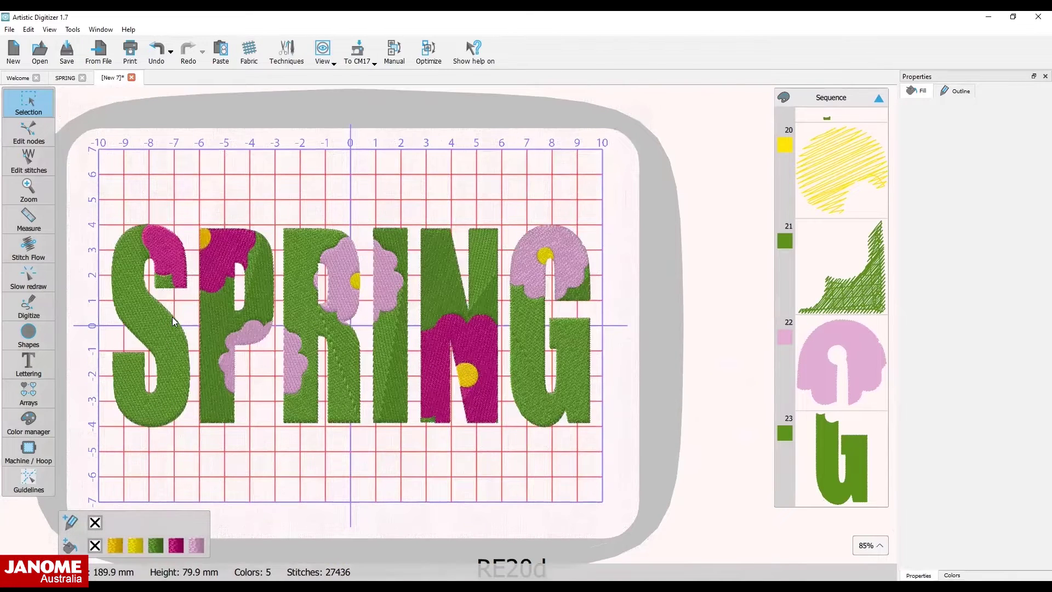
pyautogui.click(112, 271)
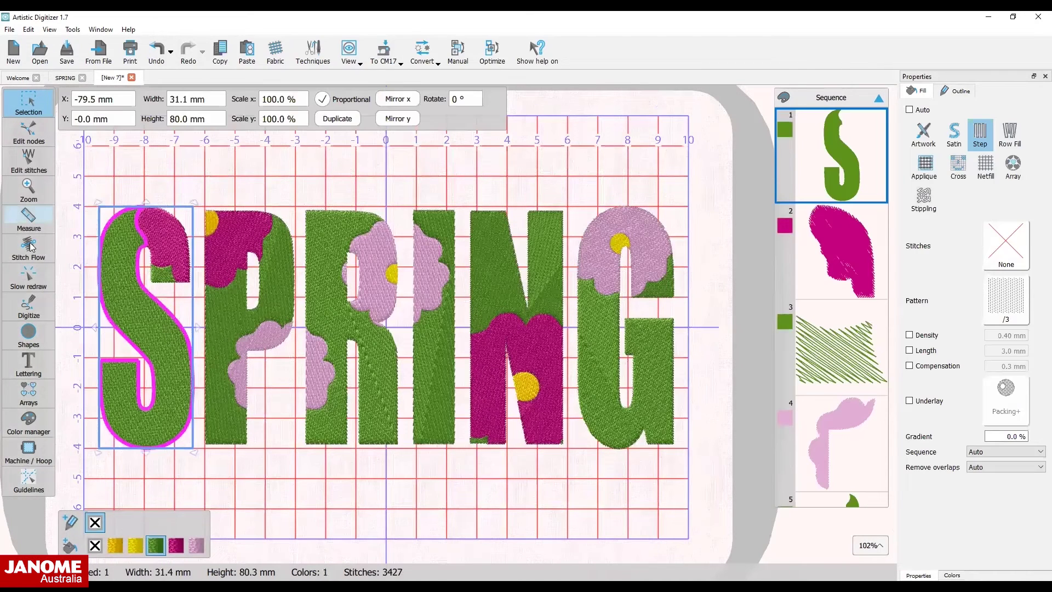
pyautogui.click(29, 247)
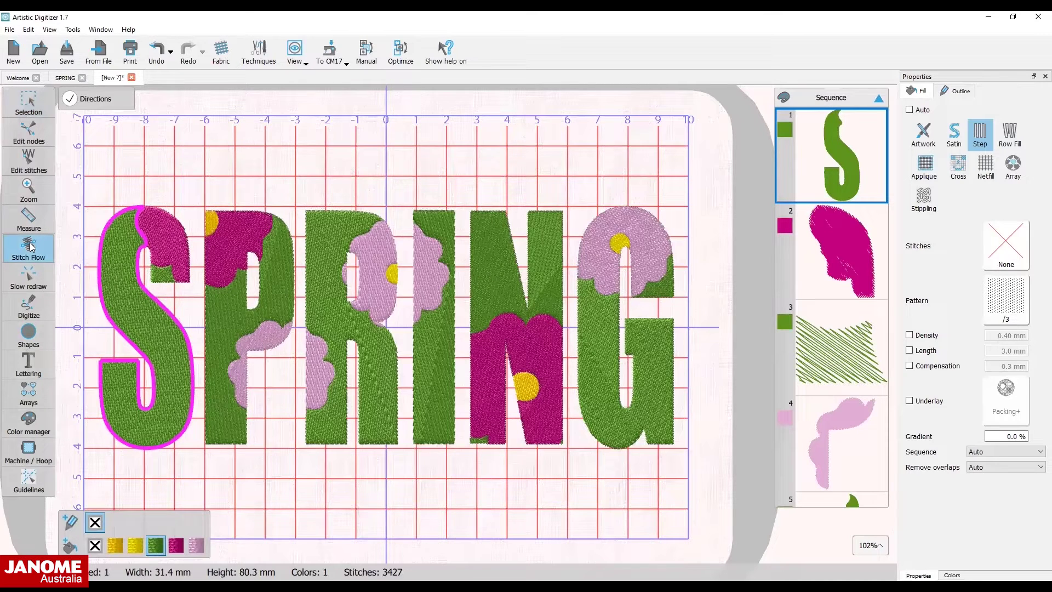
pyautogui.click(134, 310)
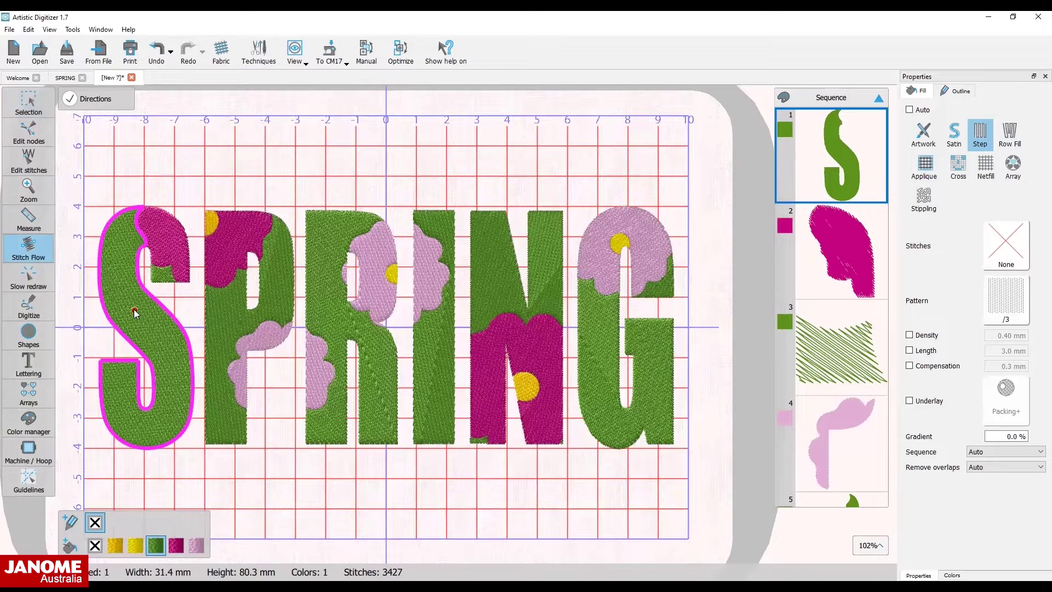
pyautogui.click(107, 309)
pyautogui.click(167, 311)
pyautogui.click(167, 309)
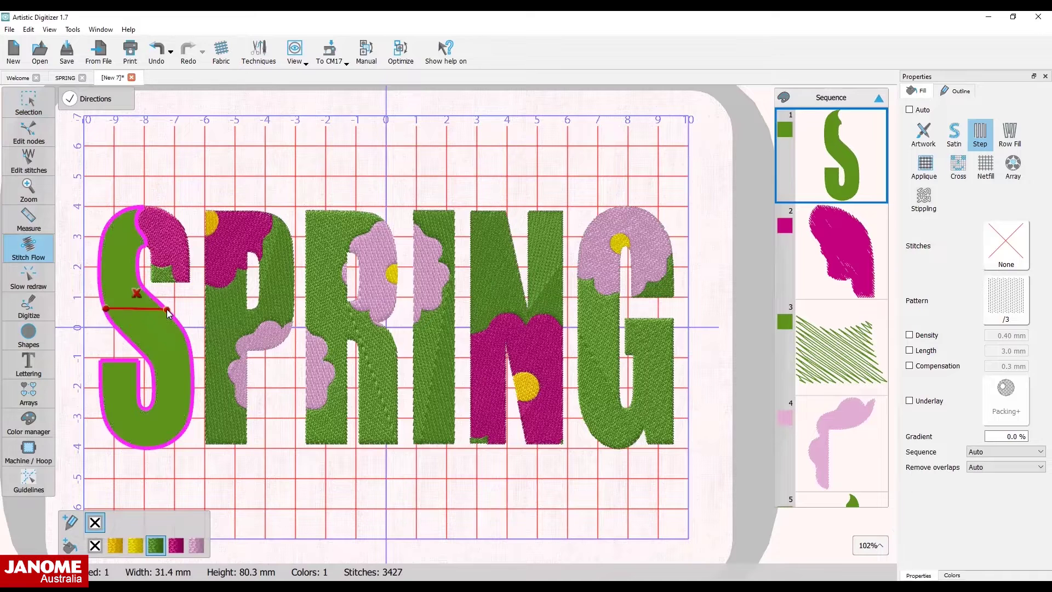
# Step: Draw horizontal stitch direction lines across the green bodies of the P and the R, slightly above the hoop's horizontal centre line
pyautogui.click(219, 309)
pyautogui.click(204, 297)
pyautogui.click(293, 296)
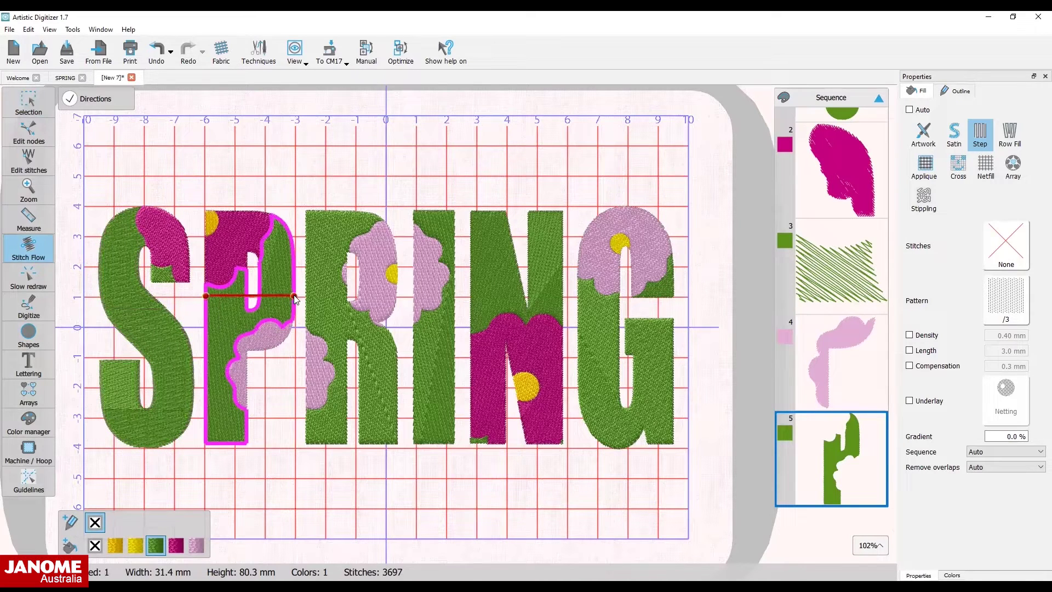
pyautogui.press('Return')
pyautogui.click(320, 305)
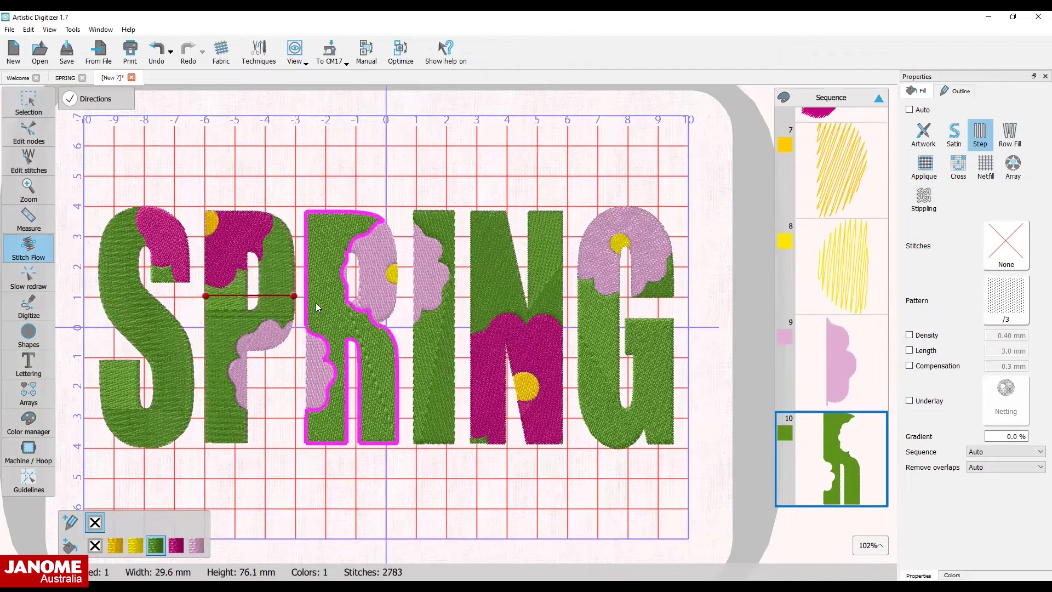
pyautogui.click(305, 300)
pyautogui.click(365, 295)
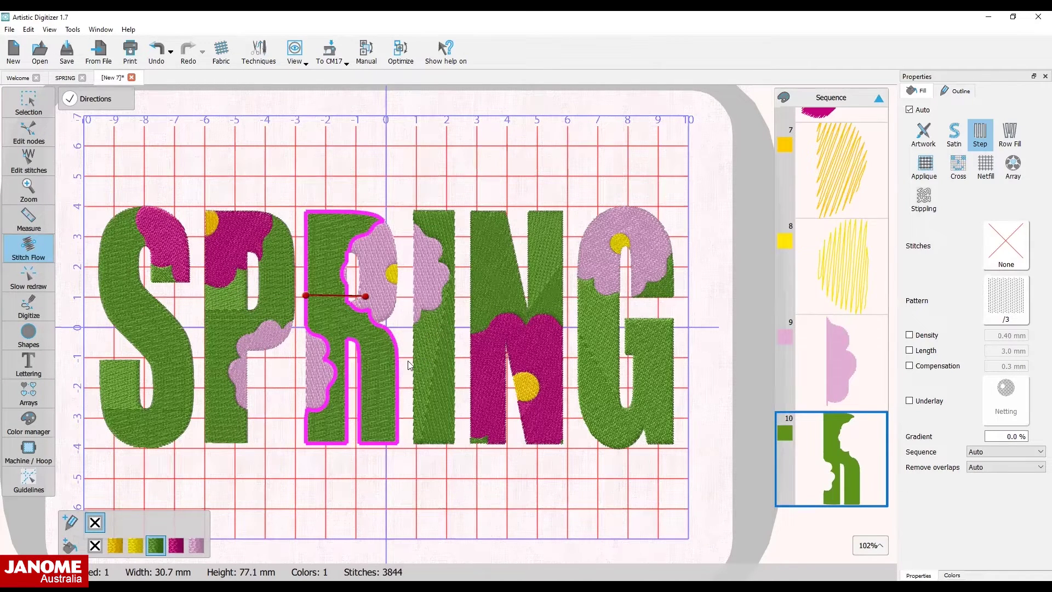
# Step: Draw near-horizontal stitch direction lines across the I's lower green body and the upper left leg of the N's green part
pyautogui.click(429, 355)
pyautogui.moveTo(413, 356); pyautogui.dragTo(454, 357)
pyautogui.click(455, 358)
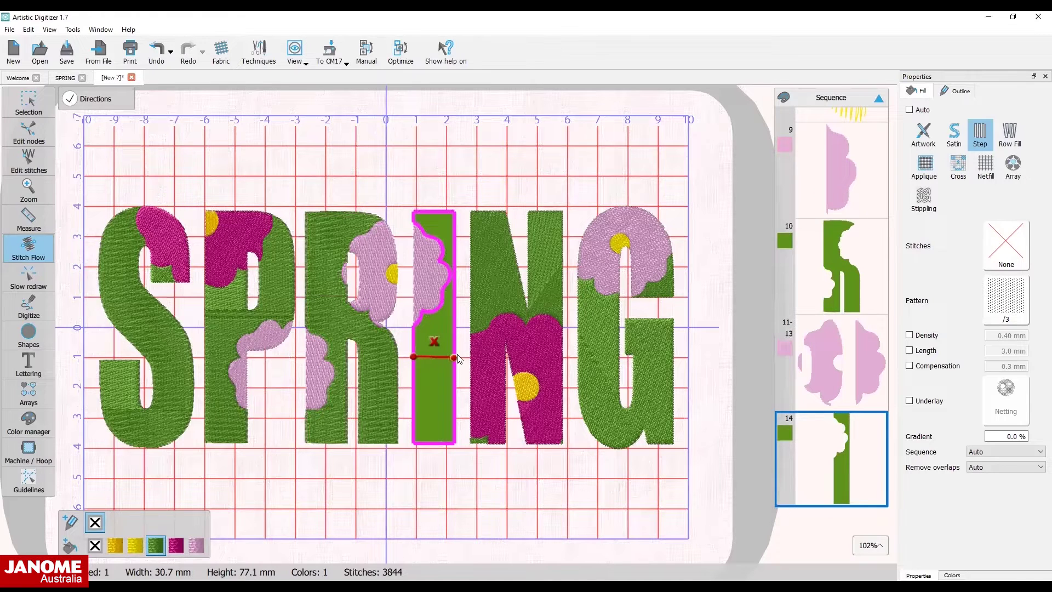
pyautogui.click(475, 235)
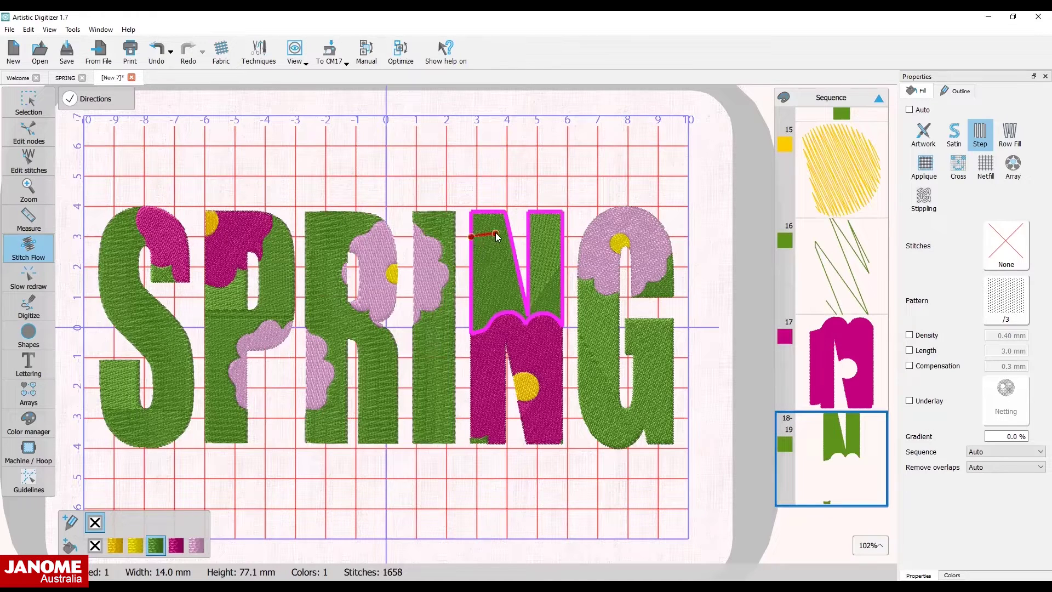
pyautogui.click(520, 241)
# Step: Draw a horizontal stitch direction line across the right stem of the G's green body, and clear the selection
pyautogui.click(639, 374)
pyautogui.click(636, 388)
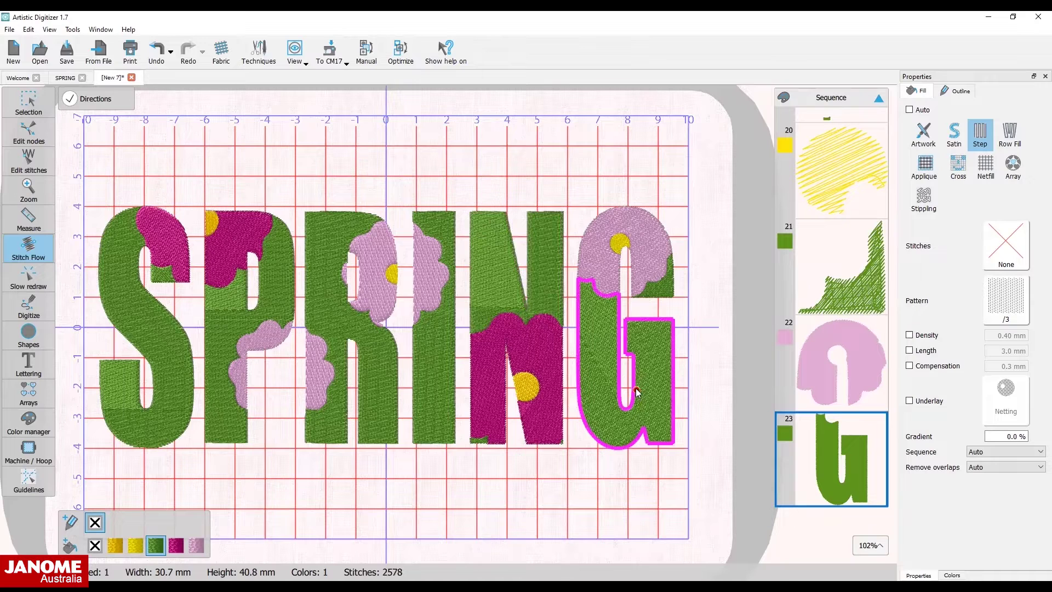
pyautogui.click(674, 387)
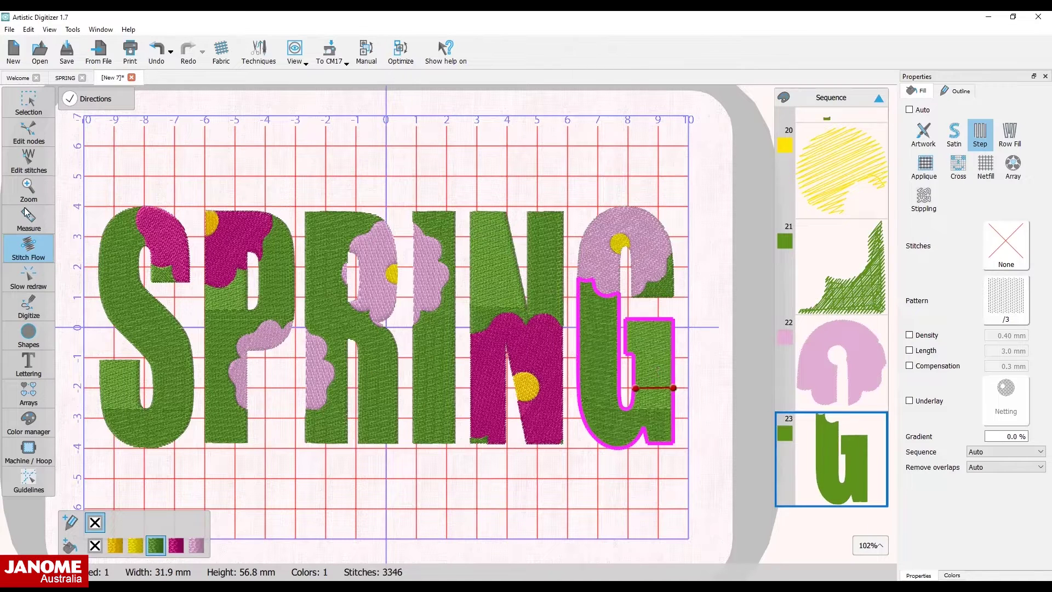
pyautogui.click(28, 103)
pyautogui.click(289, 145)
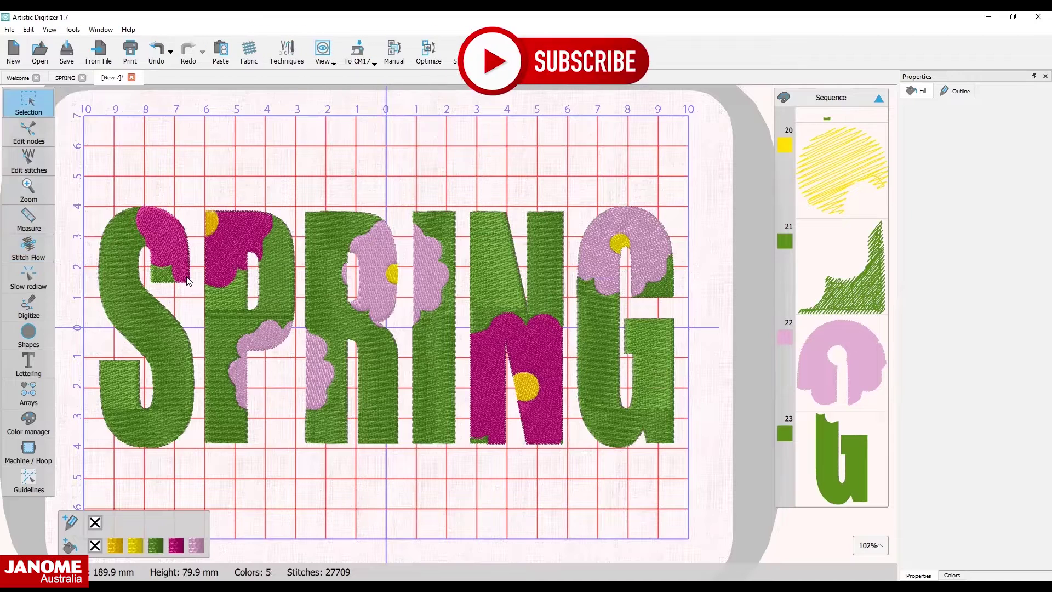
# Step: Use Stitch Flow to draw stitch direction lines sloping down to the right across the magenta parts of the P, S and N
pyautogui.scroll(1, 230, 237)
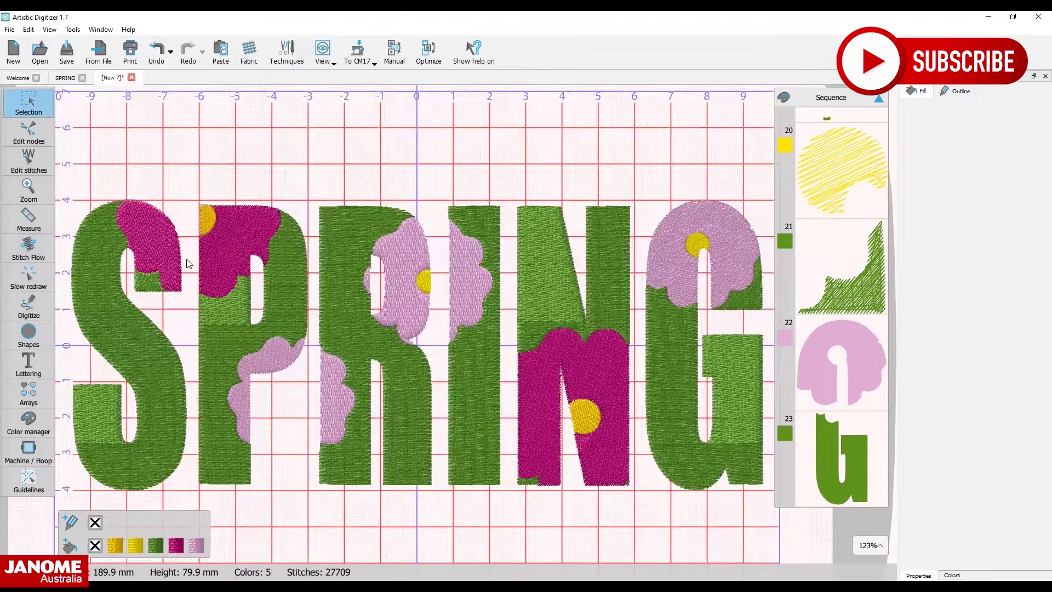
pyautogui.click(29, 245)
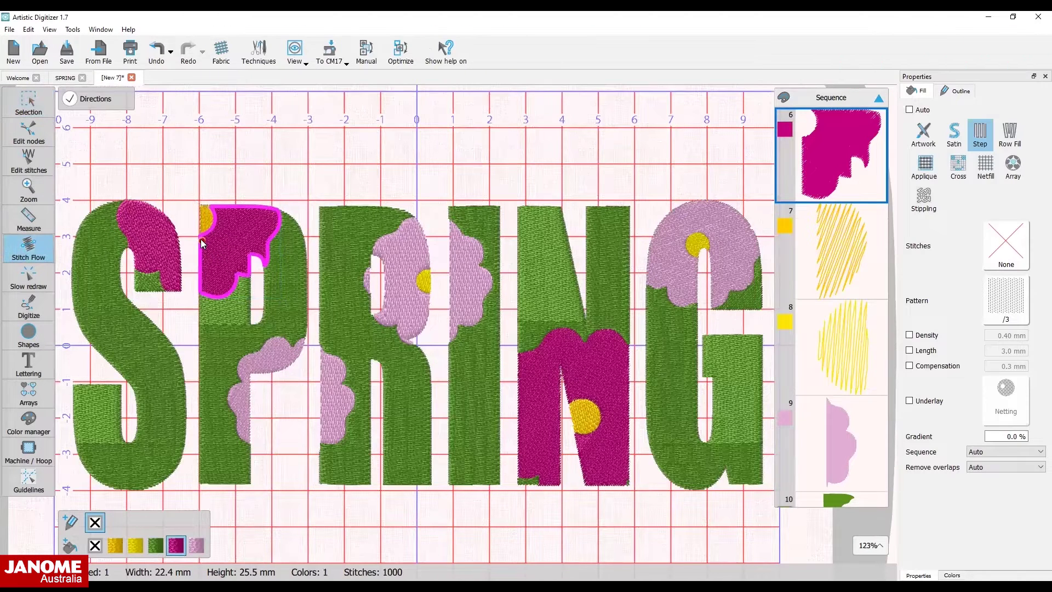
pyautogui.moveTo(201, 239); pyautogui.dragTo(249, 260)
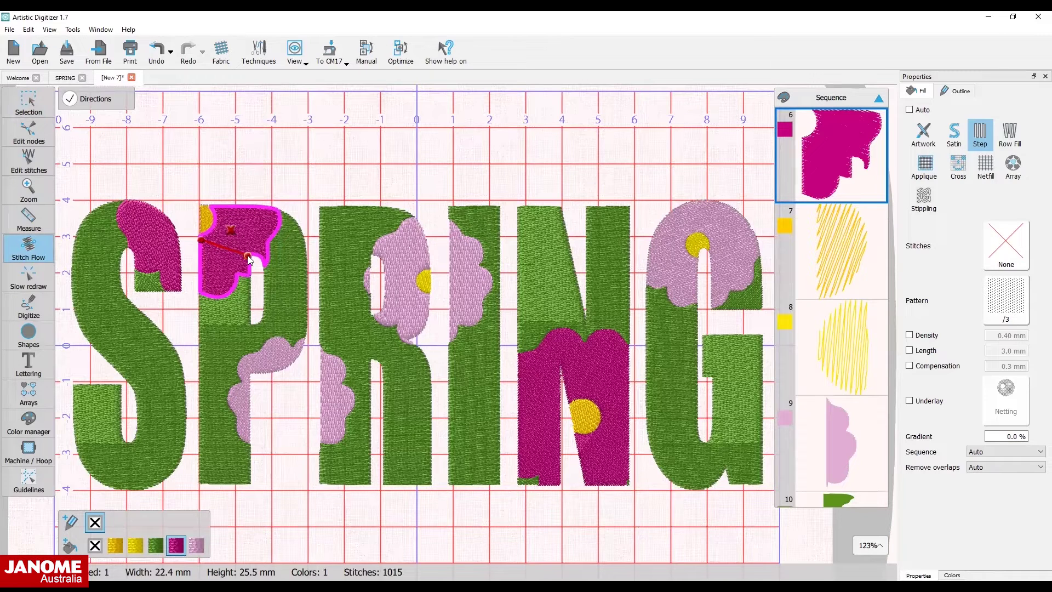
pyautogui.moveTo(125, 227); pyautogui.dragTo(172, 247)
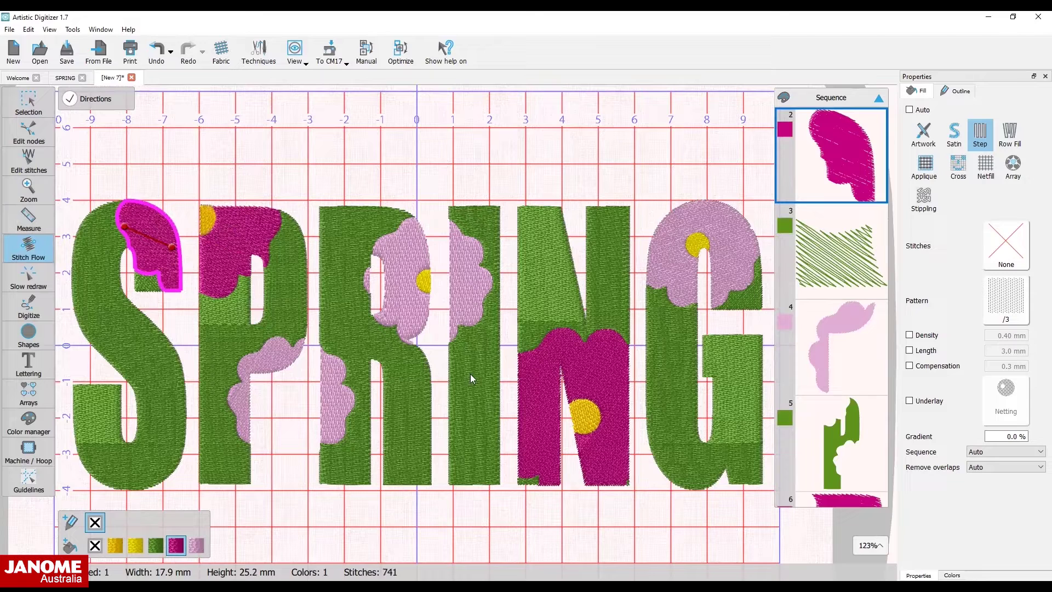
pyautogui.moveTo(527, 364); pyautogui.dragTo(613, 394)
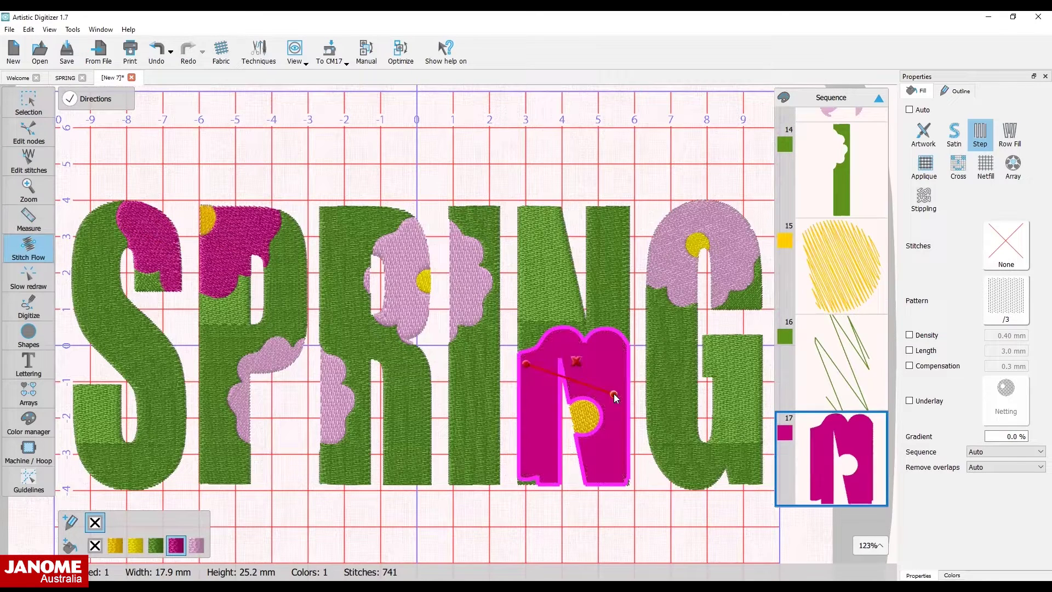
# Step: Draw stitch direction lines sloping up to the right across the lilac flower parts of the G, I, R and P, including the R's small piece
pyautogui.click(672, 255)
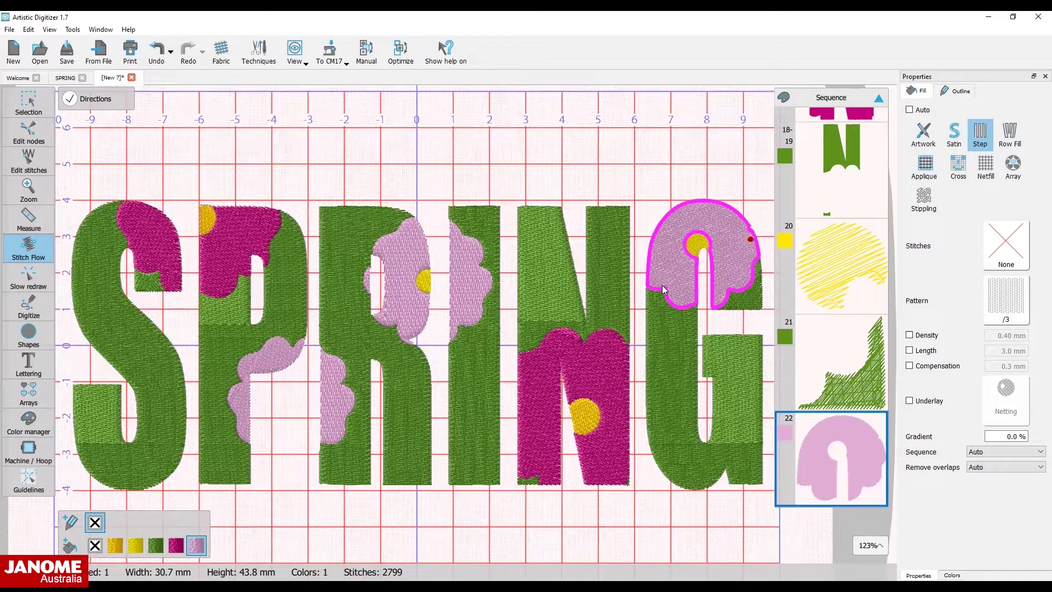
pyautogui.moveTo(664, 289)
pyautogui.mouseDown()
pyautogui.moveTo(673, 278)
pyautogui.moveTo(750, 293)
pyautogui.moveTo(681, 264)
pyautogui.moveTo(666, 240)
pyautogui.moveTo(672, 280)
pyautogui.mouseUp()
pyautogui.moveTo(486, 277); pyautogui.dragTo(391, 314)
pyautogui.moveTo(348, 400); pyautogui.dragTo(319, 414)
pyautogui.moveTo(239, 401); pyautogui.dragTo(283, 382)
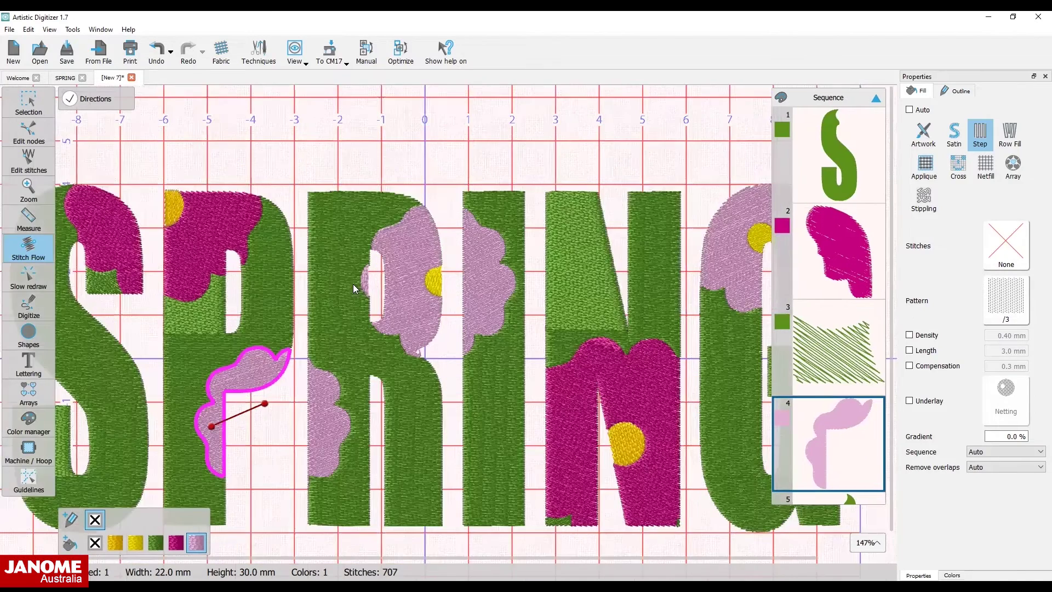
pyautogui.click(365, 281)
pyautogui.scroll(2, 382, 283)
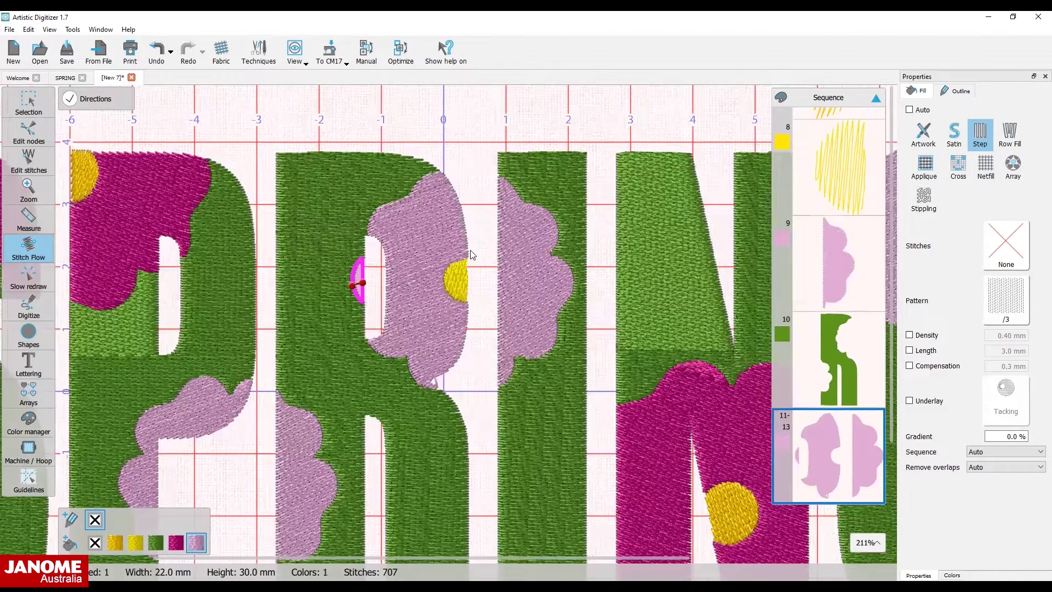
# Step: Draw vertical stitch direction lines through the yellow flower centres of the R and the P
pyautogui.click(447, 282)
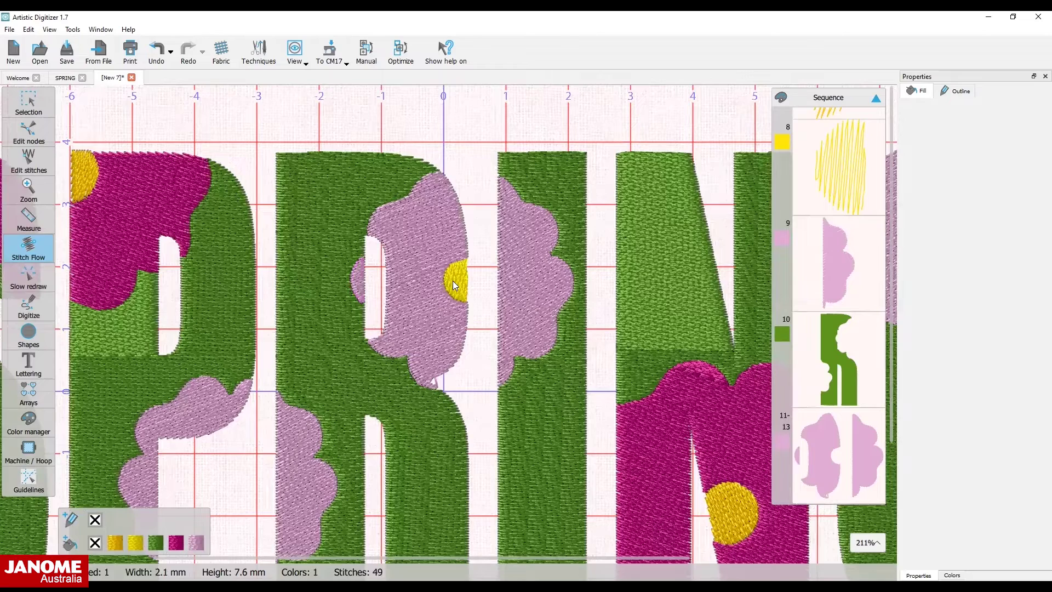
pyautogui.click(458, 263)
pyautogui.moveTo(458, 262); pyautogui.dragTo(459, 305)
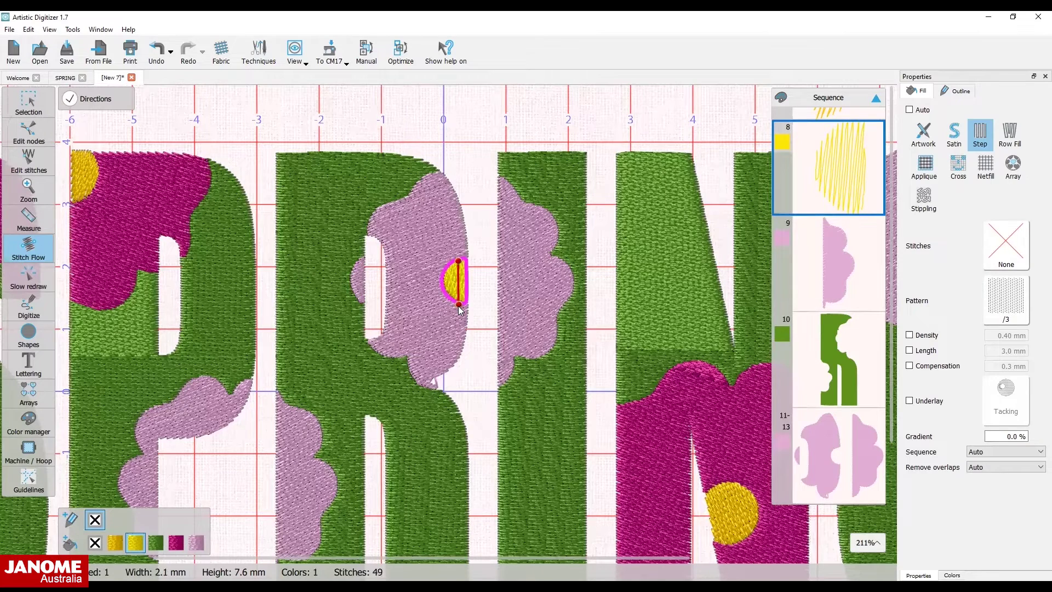
pyautogui.scroll(-4, 459, 310)
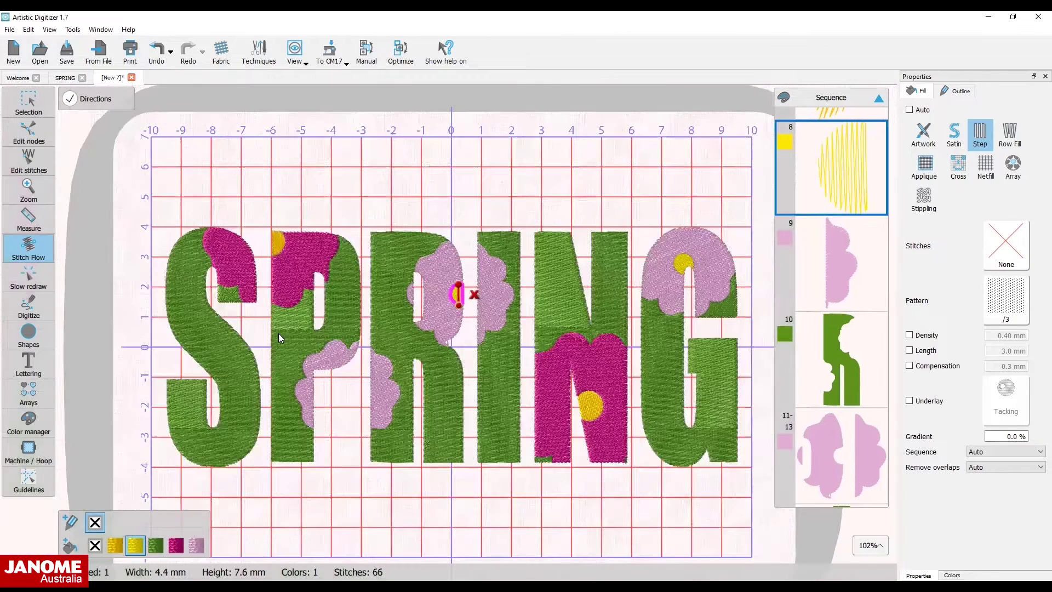
pyautogui.click(277, 233)
pyautogui.moveTo(277, 233); pyautogui.dragTo(279, 254)
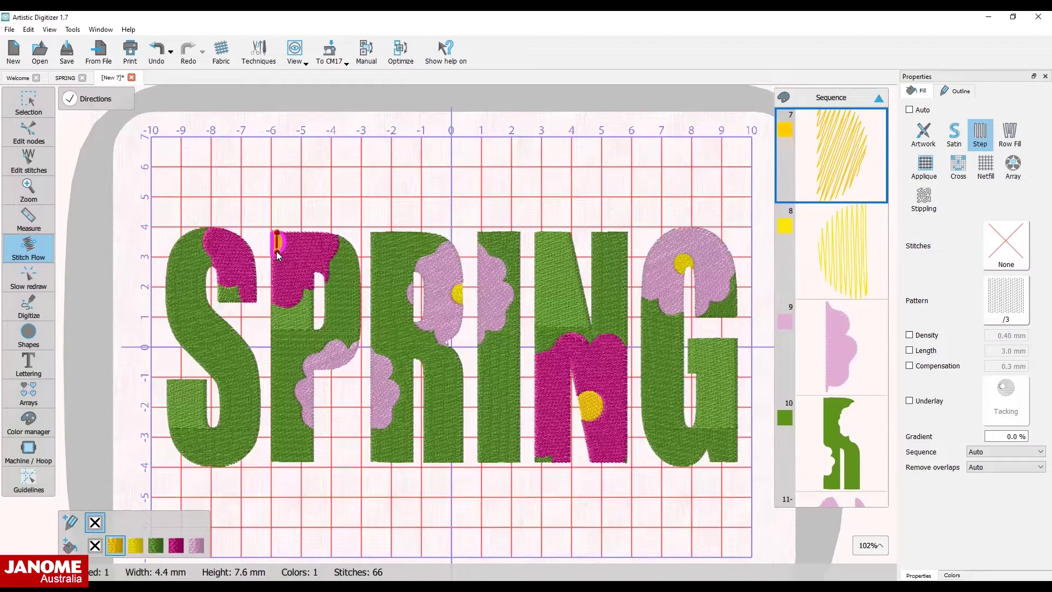
# Step: Draw vertical stitch direction lines through the yellow flower centres of the N and the G, and leave Stitch Flow
pyautogui.click(585, 399)
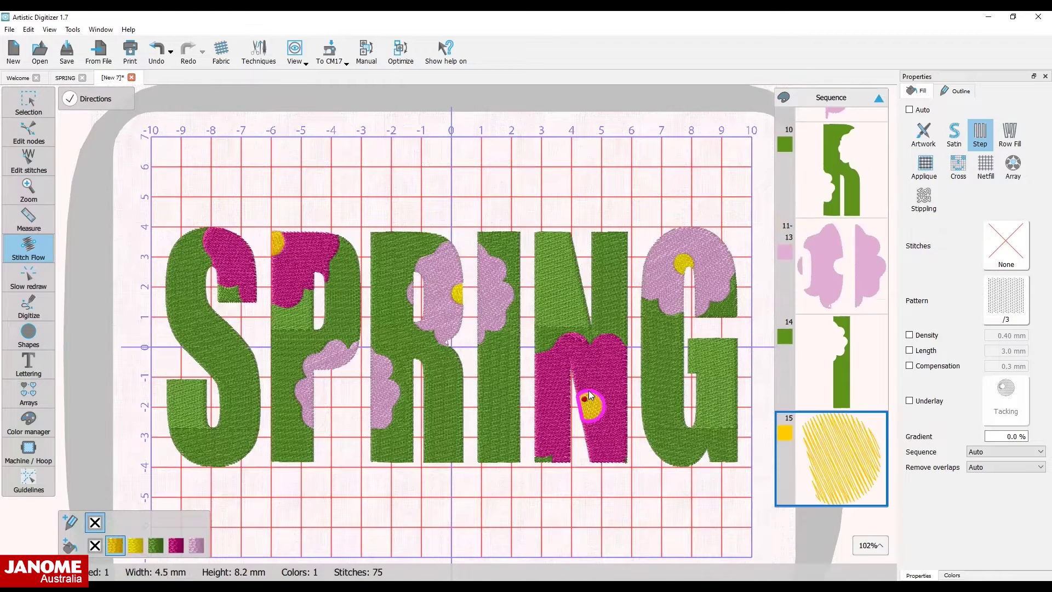
pyautogui.moveTo(588, 391); pyautogui.dragTo(588, 424)
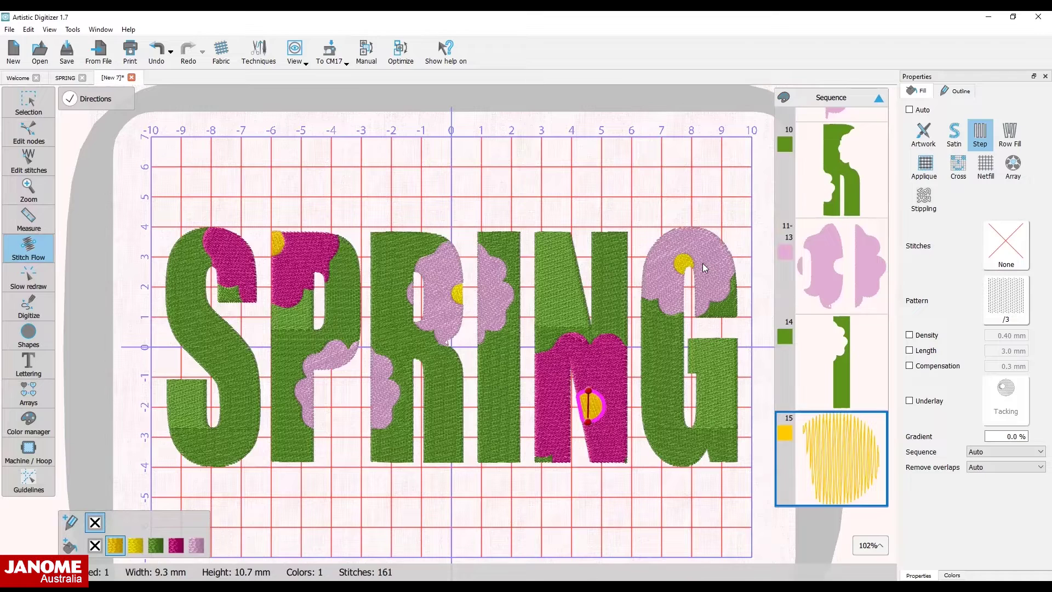
pyautogui.click(689, 265)
pyautogui.scroll(1, 689, 264)
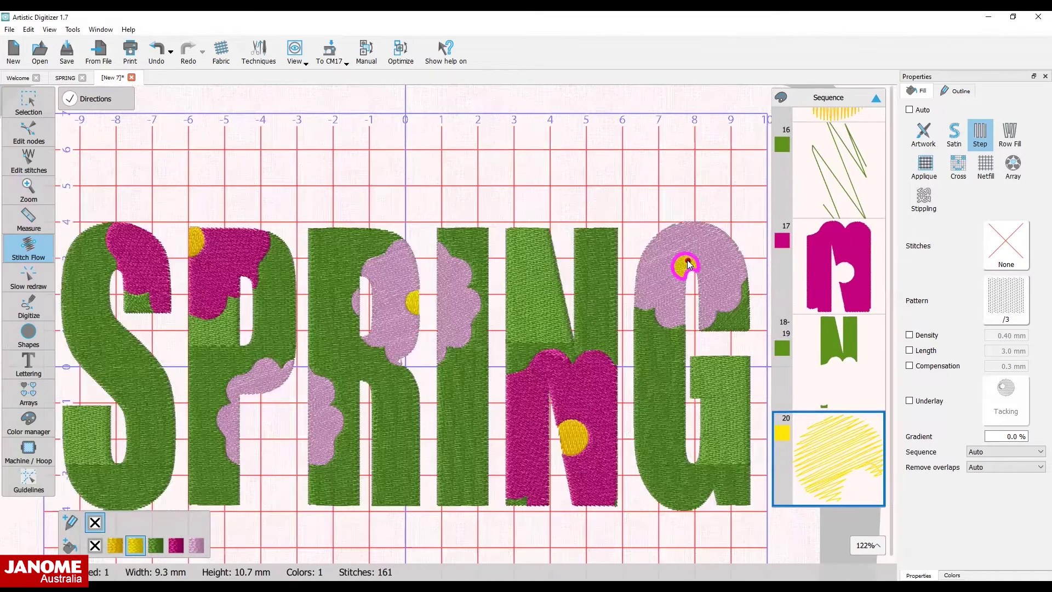
pyautogui.moveTo(684, 255); pyautogui.dragTo(685, 290)
pyautogui.scroll(2, 685, 290)
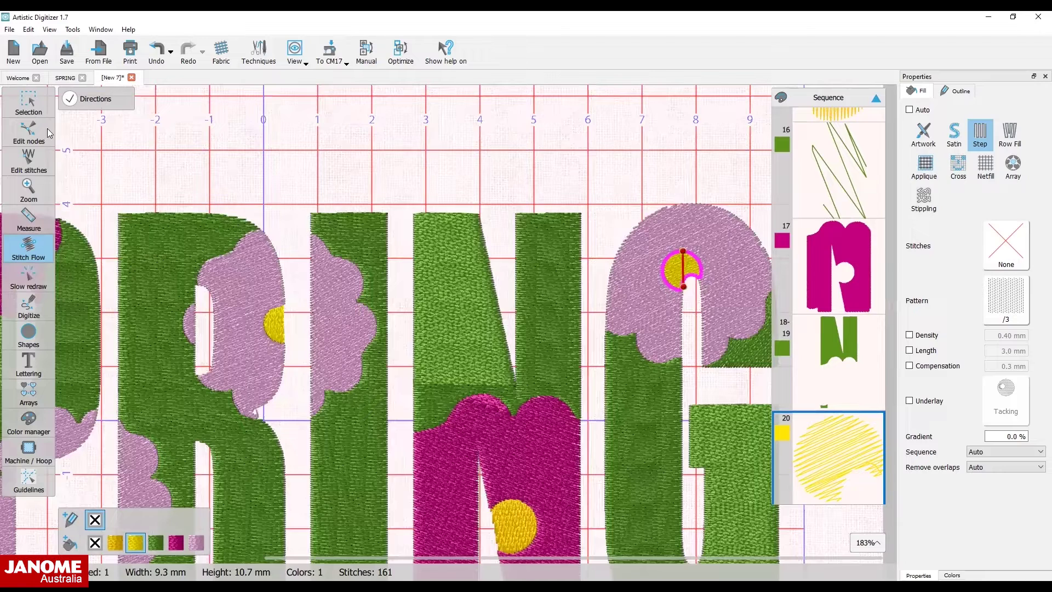
pyautogui.press('Escape')
pyautogui.scroll(-1, 432, 160)
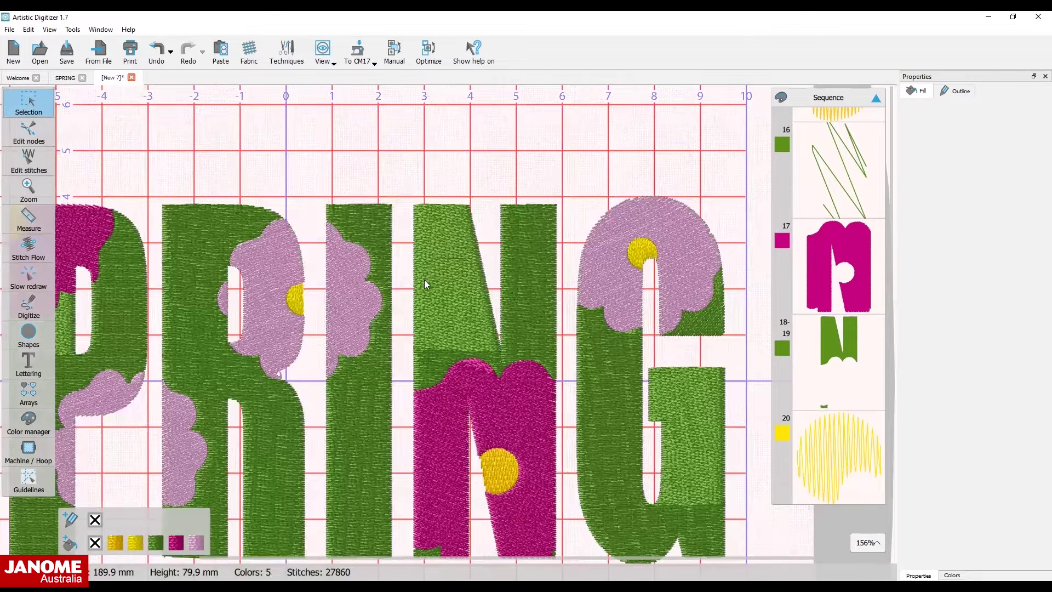
pyautogui.scroll(-4, 299, 347)
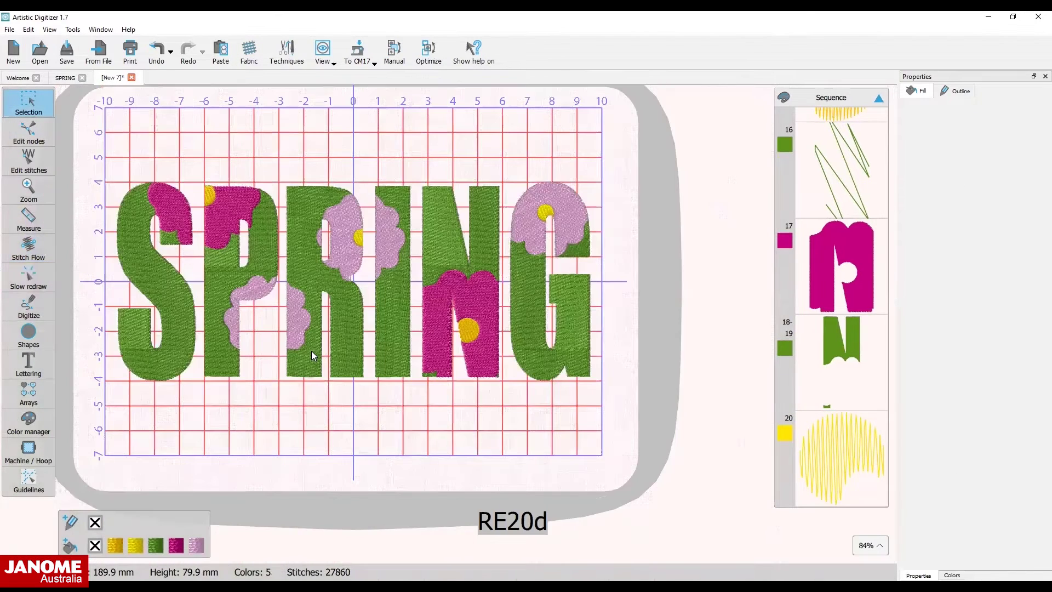
# Step: Switch the sequence to list every object separately and review the stitching order of the green parts
pyautogui.click(785, 101)
pyautogui.scroll(-6, 831, 161)
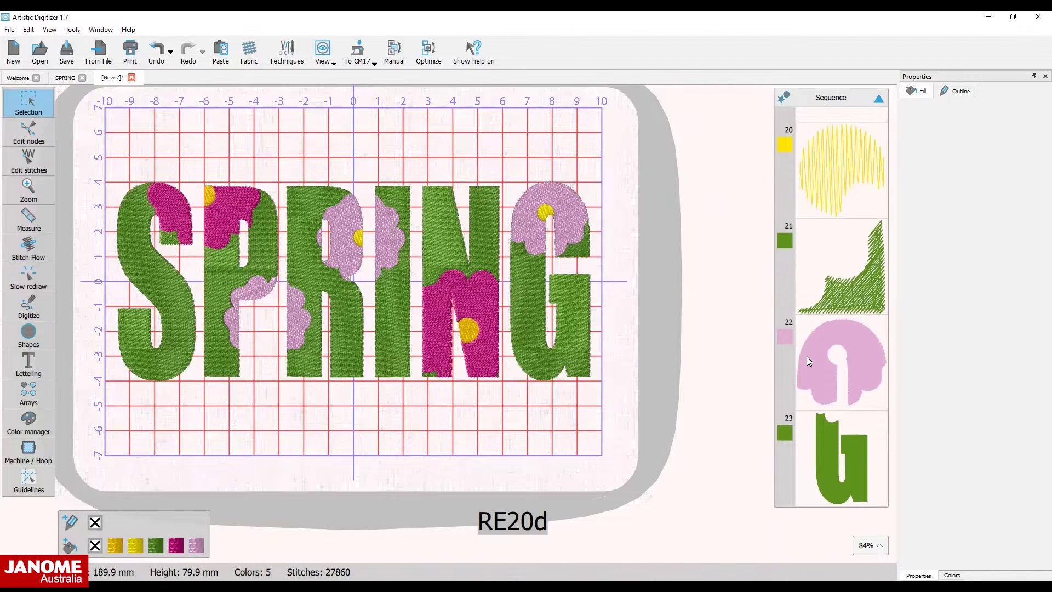
pyautogui.scroll(7, 810, 361)
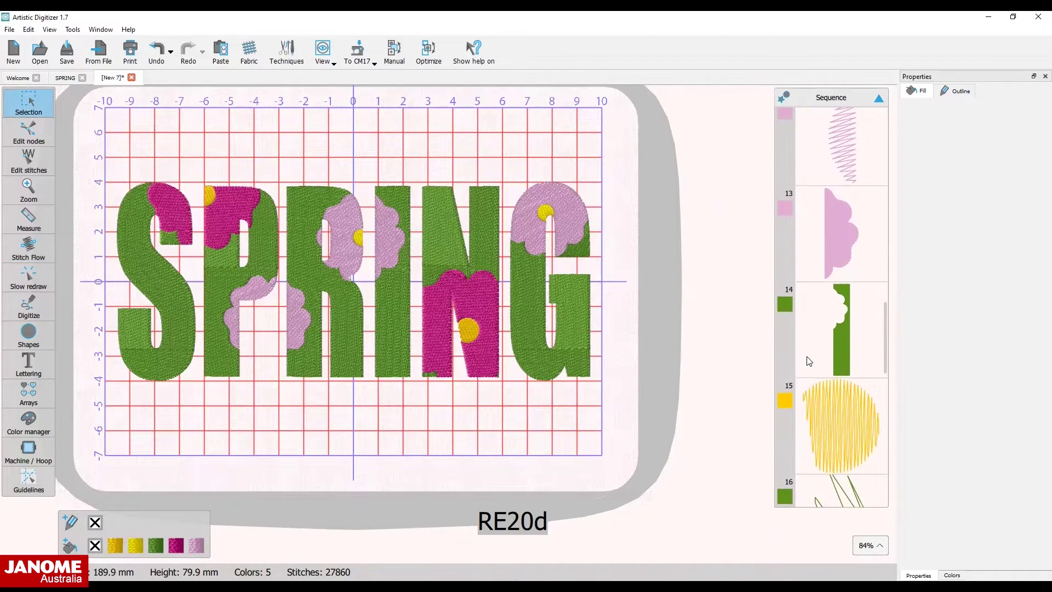
pyautogui.scroll(7, 810, 361)
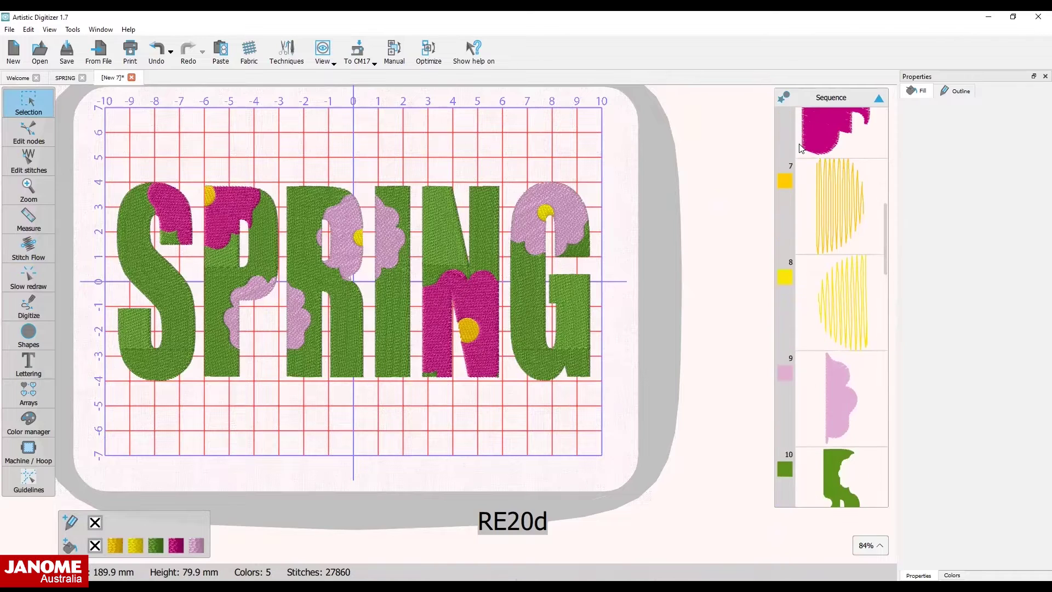
pyautogui.scroll(5, 801, 148)
pyautogui.scroll(-2, 800, 148)
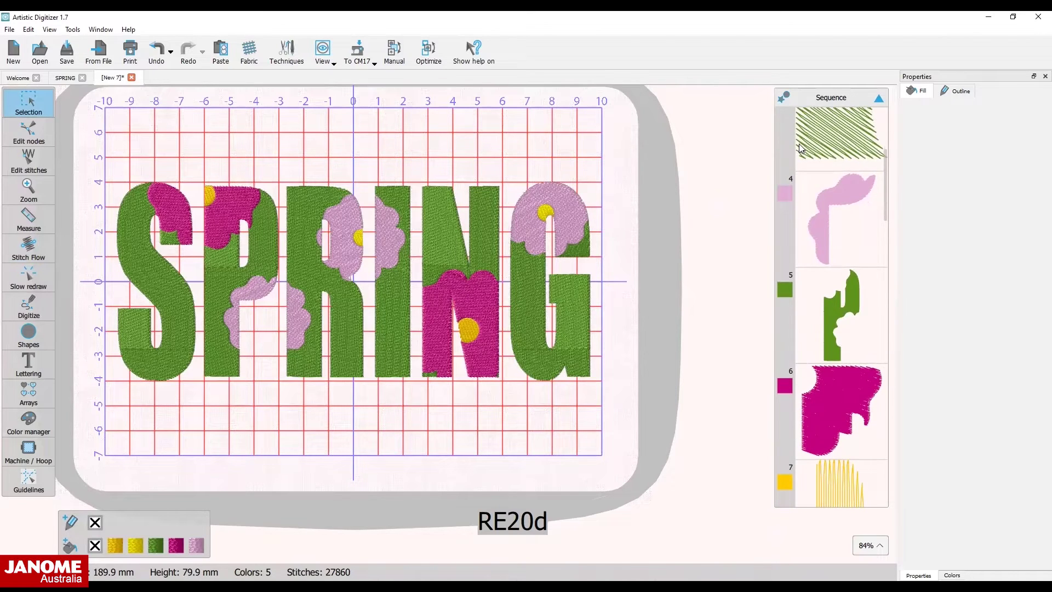
pyautogui.scroll(-13, 800, 148)
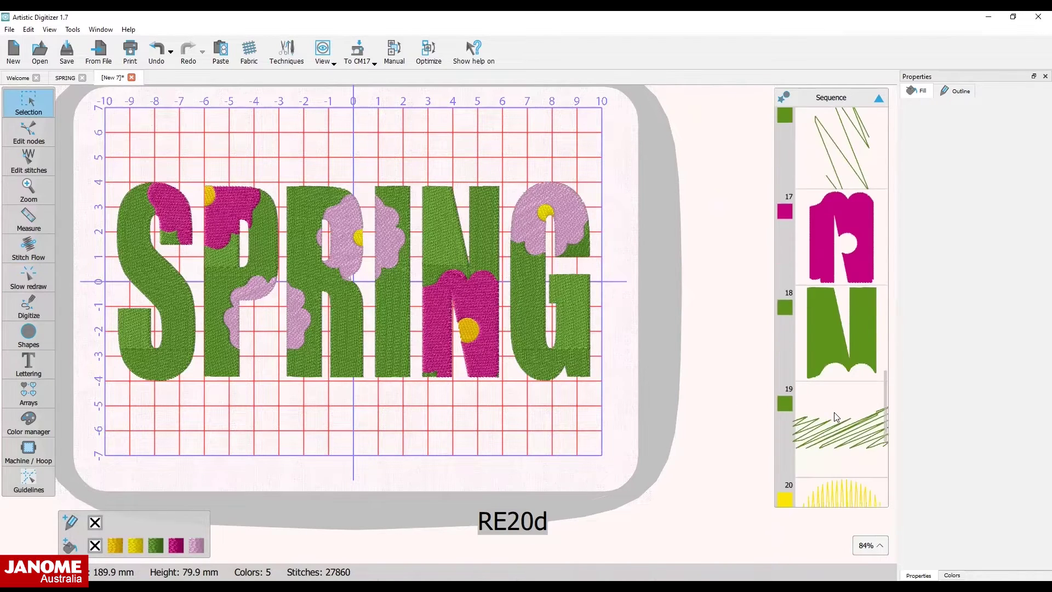
pyautogui.scroll(-3, 837, 416)
# Step: In the sequence, select the green bodies of the G, I, R, P and S plus the small green pieces of the G, N and S, and join them together
pyautogui.click(838, 445)
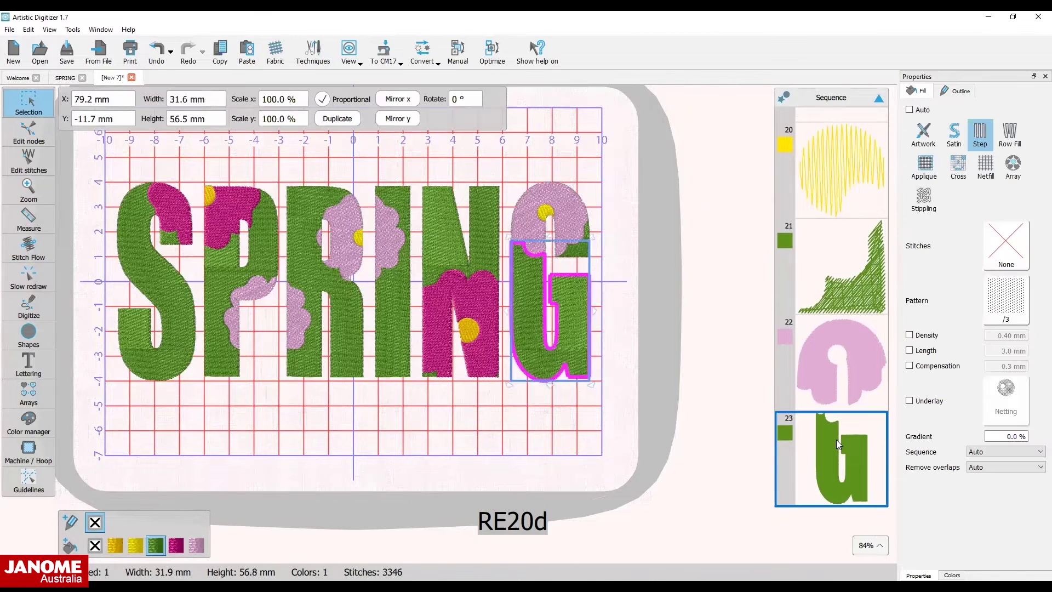
pyautogui.keyDown('ctrl'); pyautogui.click(853, 273); pyautogui.keyUp('ctrl')
pyautogui.scroll(2, 855, 247)
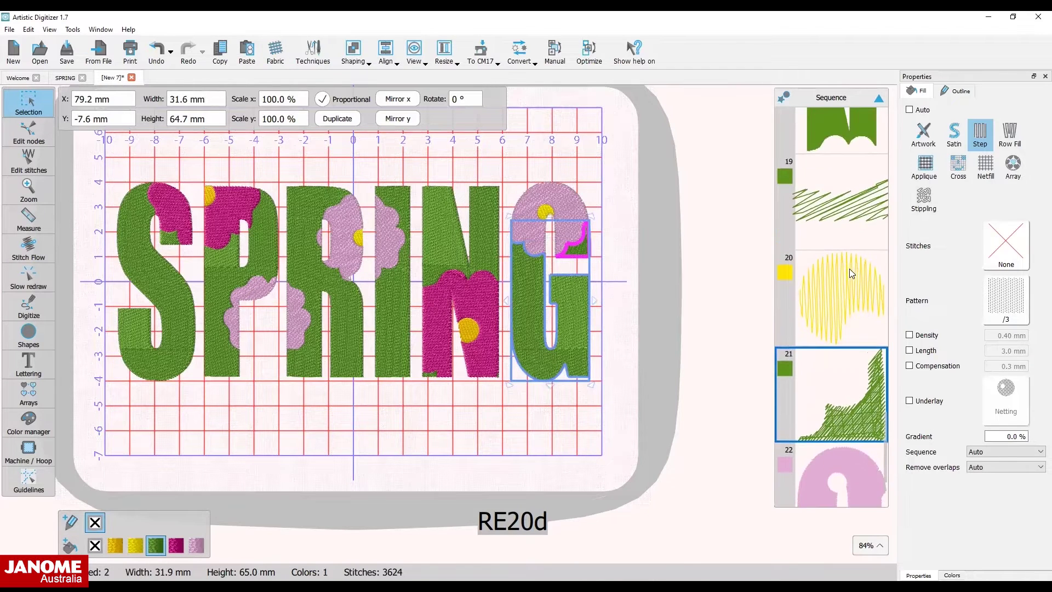
pyautogui.keyDown('ctrl'); pyautogui.click(862, 222); pyautogui.keyUp('ctrl')
pyautogui.scroll(3, 862, 222)
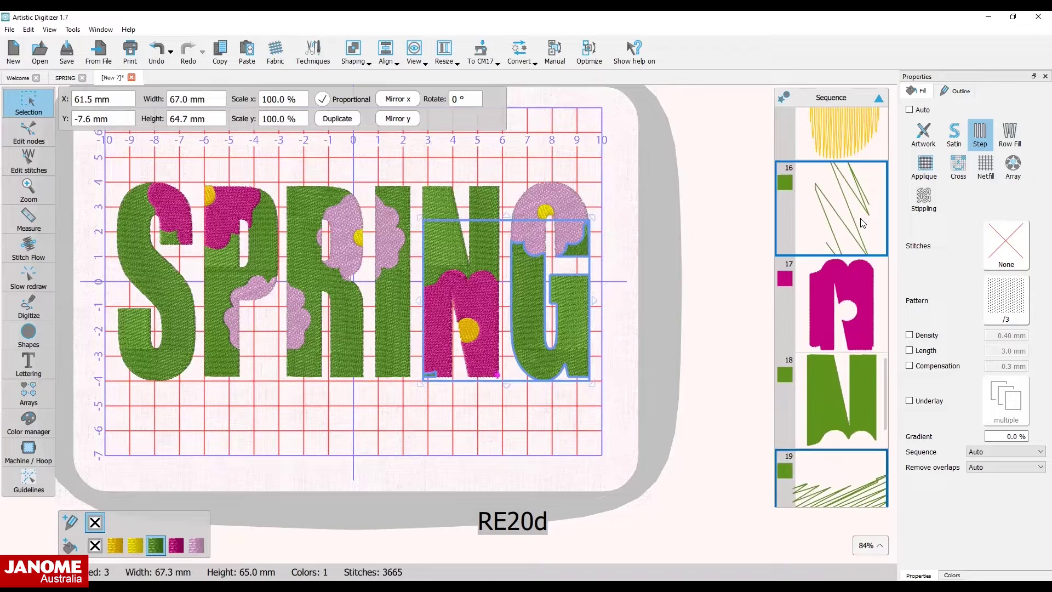
pyautogui.keyDown('ctrl'); pyautogui.click(862, 222); pyautogui.keyUp('ctrl')
pyautogui.scroll(4, 860, 219)
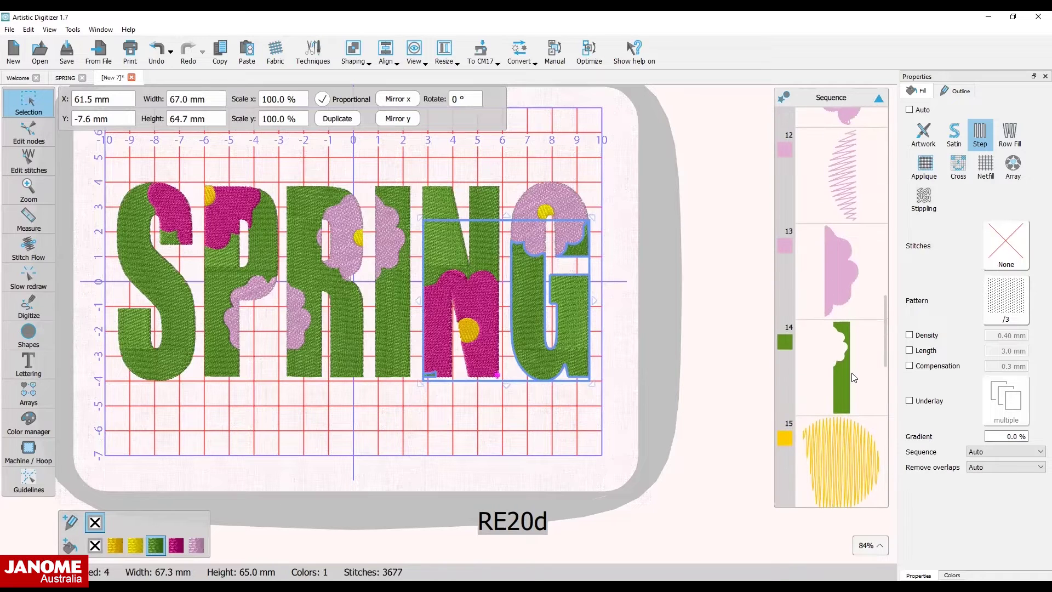
pyautogui.keyDown('ctrl'); pyautogui.click(853, 377); pyautogui.keyUp('ctrl')
pyautogui.scroll(4, 855, 356)
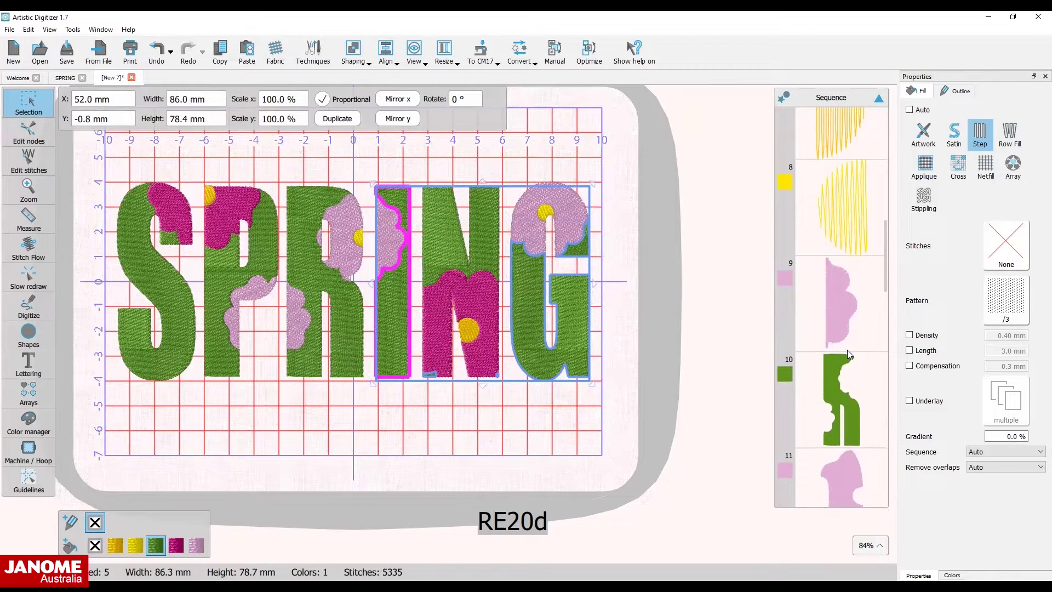
pyautogui.keyDown('ctrl'); pyautogui.click(848, 372); pyautogui.keyUp('ctrl')
pyautogui.scroll(4, 847, 367)
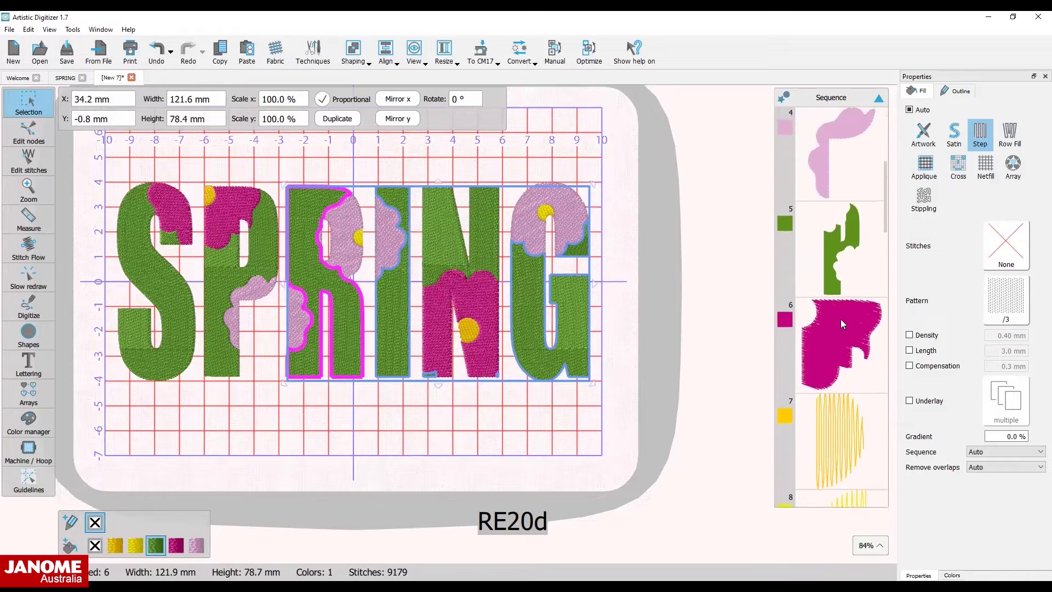
pyautogui.keyDown('ctrl'); pyautogui.click(841, 305); pyautogui.keyUp('ctrl')
pyautogui.scroll(4, 839, 300)
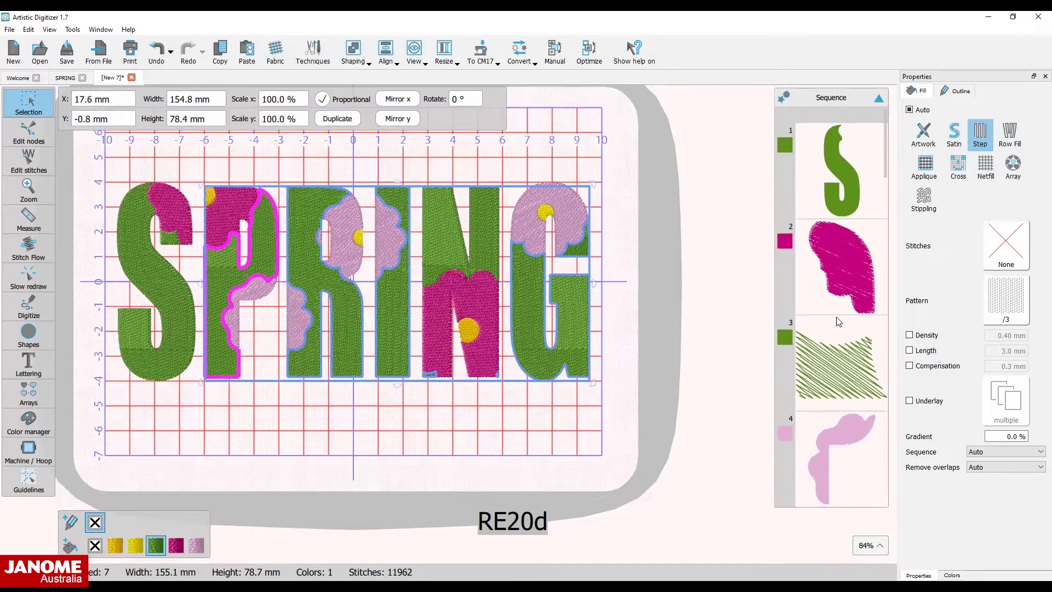
pyautogui.keyDown('ctrl'); pyautogui.click(840, 346); pyautogui.keyUp('ctrl')
pyautogui.keyDown('ctrl'); pyautogui.click(846, 178); pyautogui.keyUp('ctrl')
pyautogui.rightClick(846, 178)
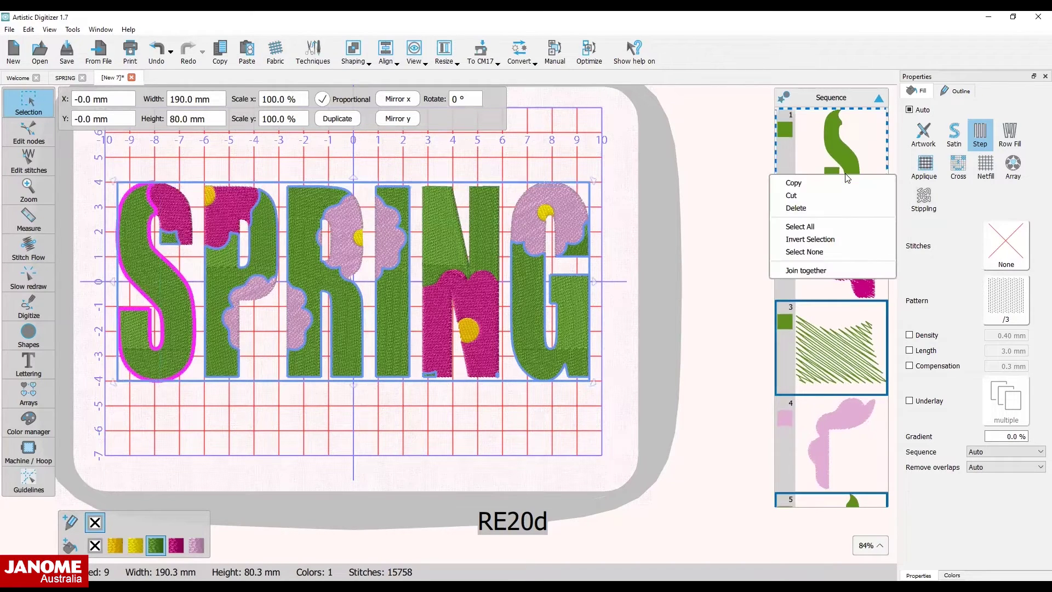
pyautogui.click(841, 271)
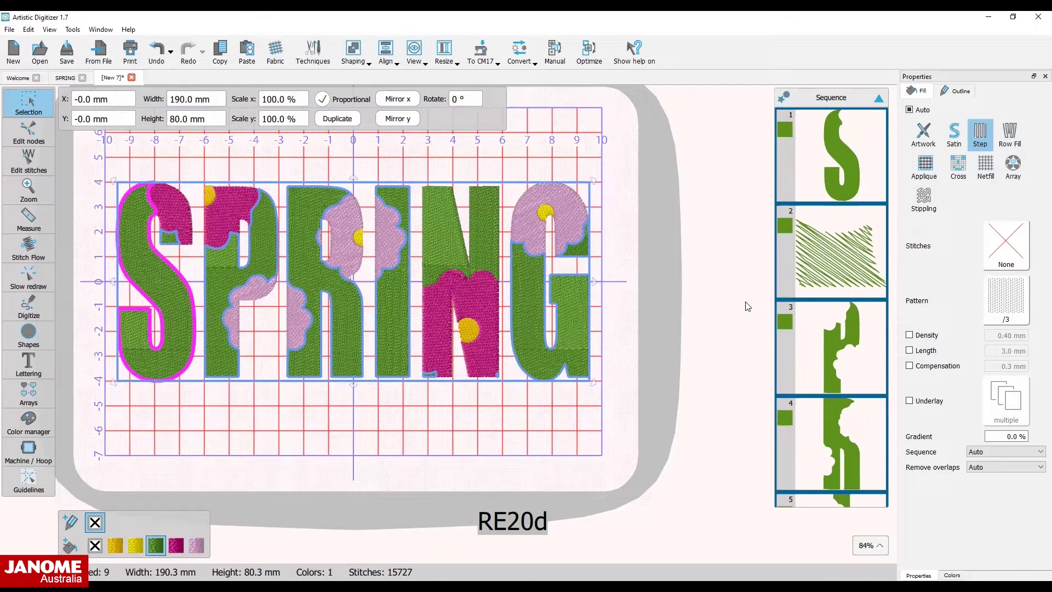
# Step: Clear the selection and examine the order of the objects through the end of the sequence
pyautogui.click(745, 283)
pyautogui.scroll(-10, 822, 262)
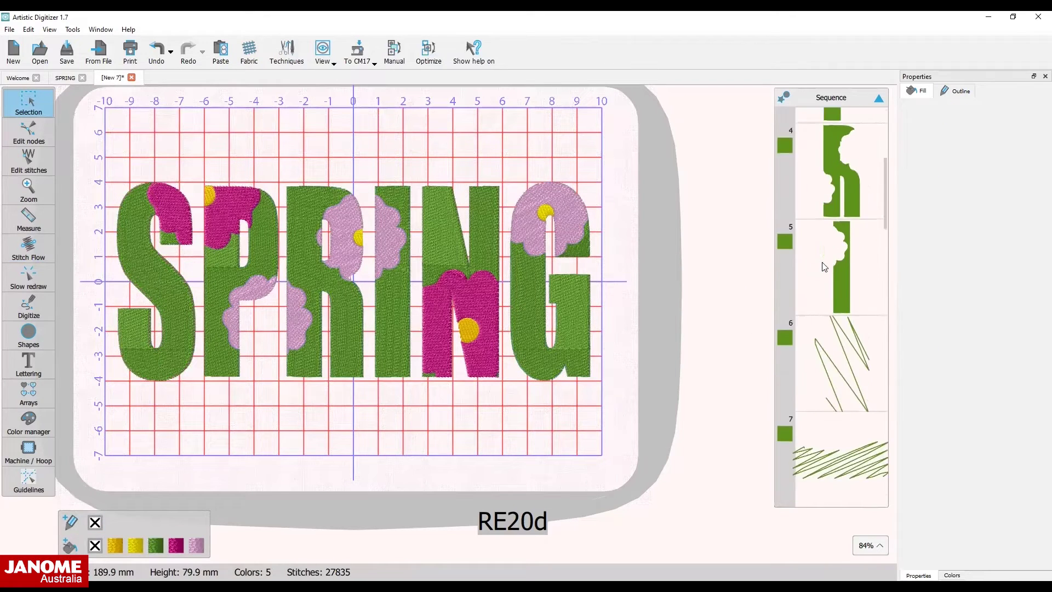
pyautogui.scroll(-10, 824, 267)
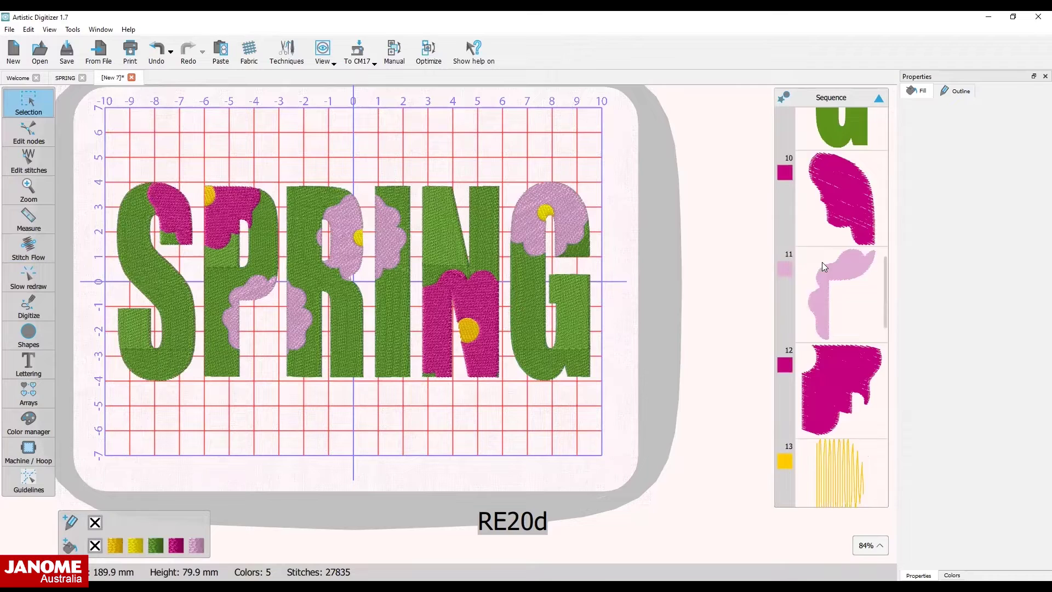
pyautogui.scroll(-3, 825, 267)
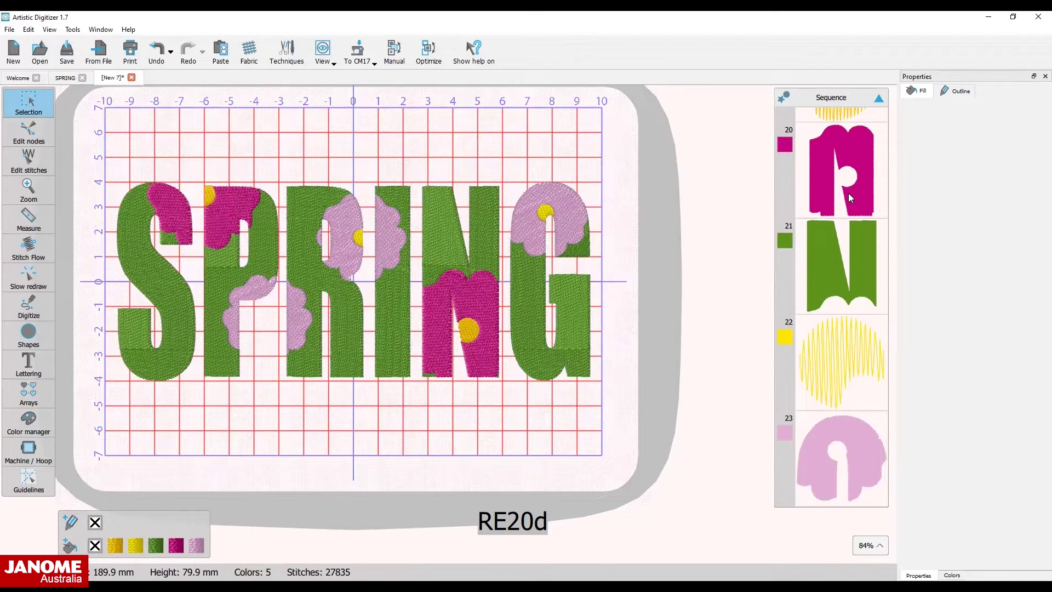
# Step: In the sequence, select all ten green pieces, from the upper N back to the body of the S, and join them together
pyautogui.click(847, 250)
pyautogui.scroll(4, 846, 256)
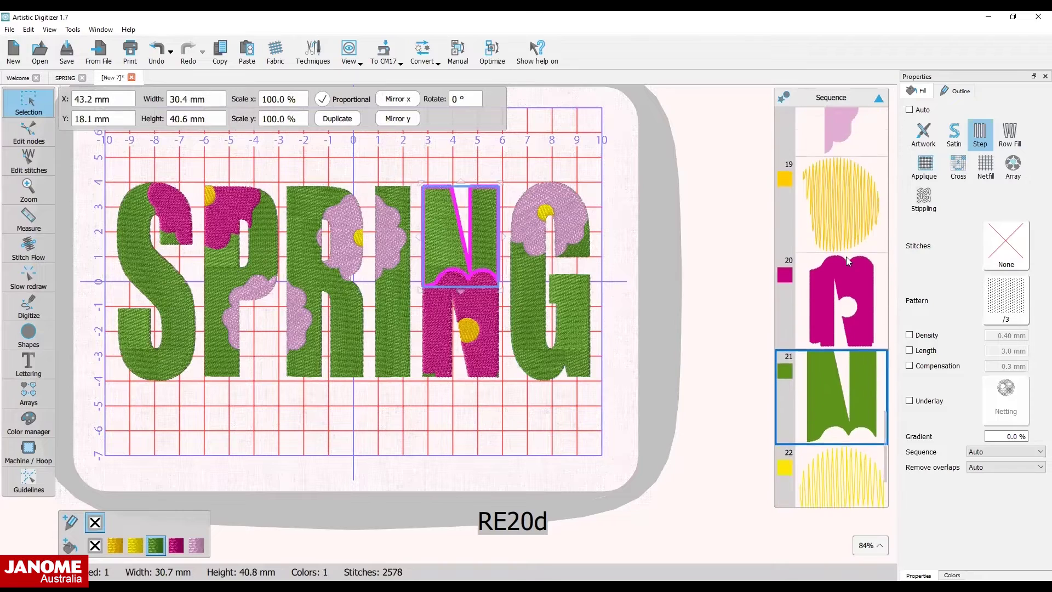
pyautogui.scroll(8, 846, 256)
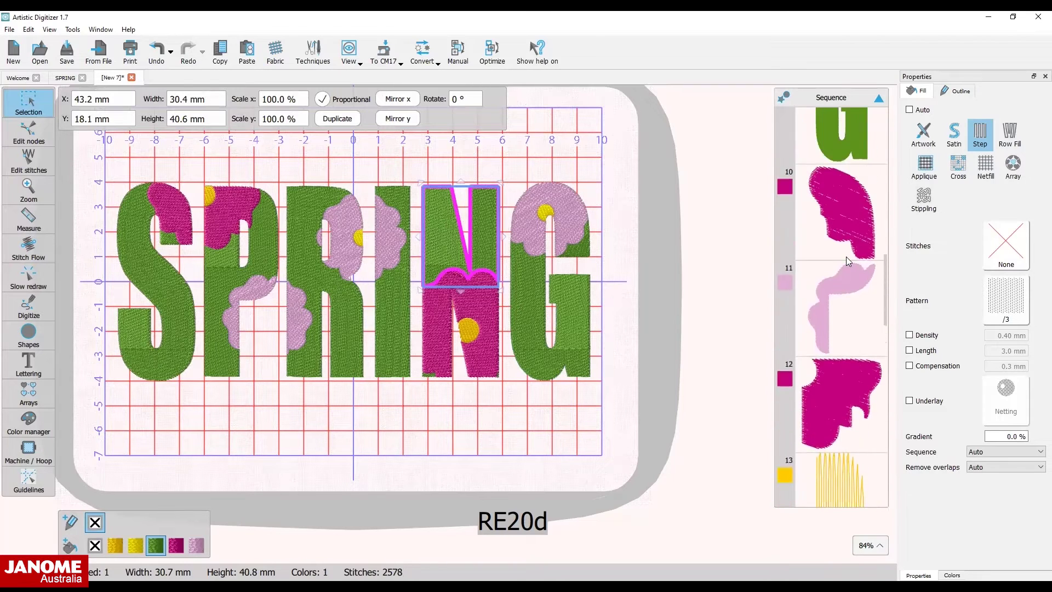
pyautogui.scroll(1, 846, 256)
pyautogui.keyDown('ctrl'); pyautogui.click(848, 316); pyautogui.keyUp('ctrl')
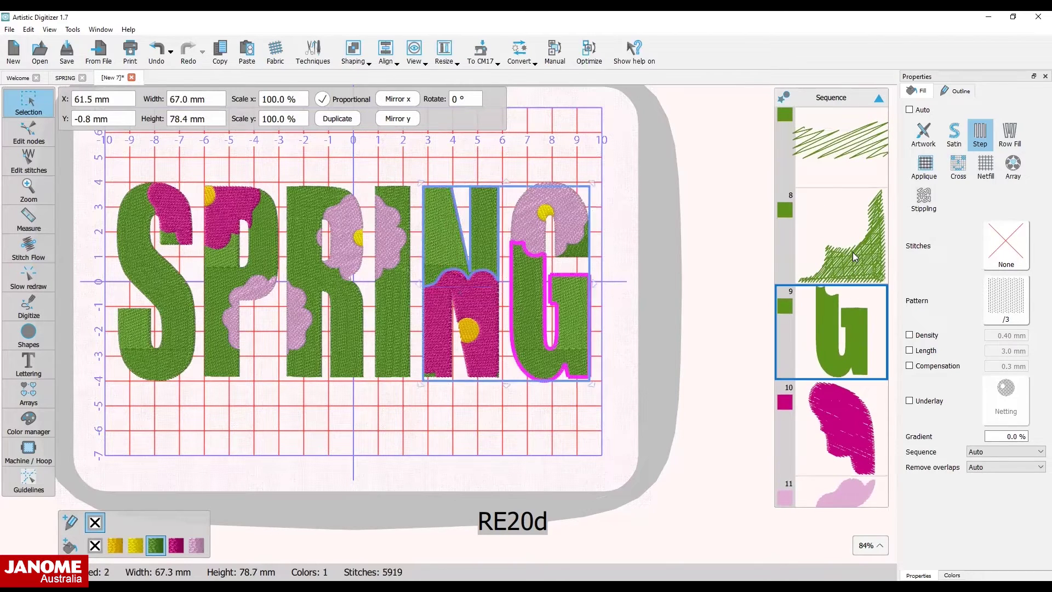
pyautogui.keyDown('ctrl'); pyautogui.click(852, 252); pyautogui.keyUp('ctrl')
pyautogui.keyDown('ctrl'); pyautogui.click(851, 167); pyautogui.keyUp('ctrl')
pyautogui.scroll(3, 848, 197)
pyautogui.keyDown('ctrl'); pyautogui.click(842, 233); pyautogui.keyUp('ctrl')
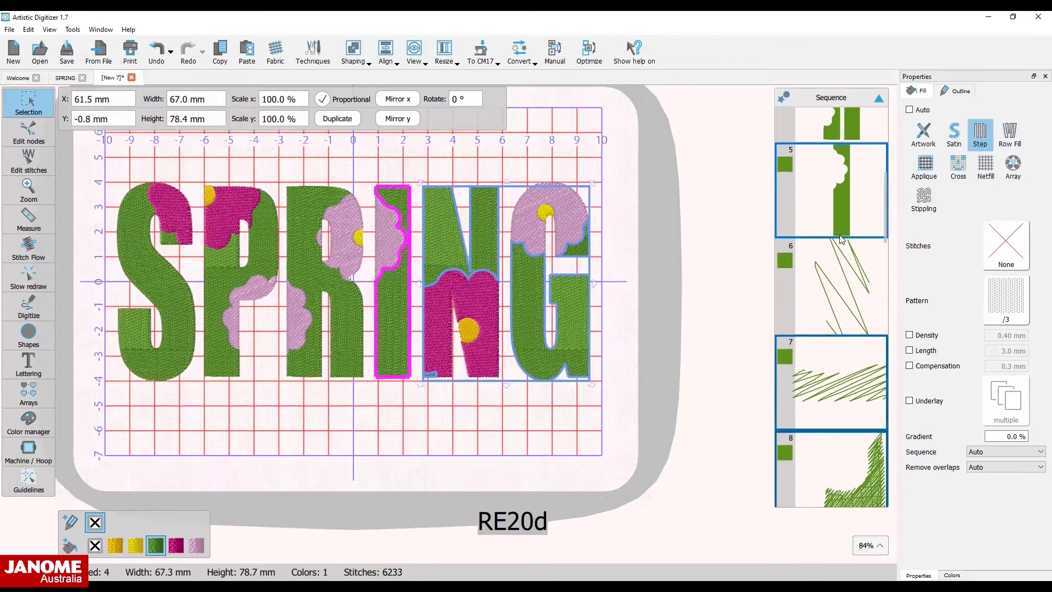
pyautogui.scroll(3, 845, 214)
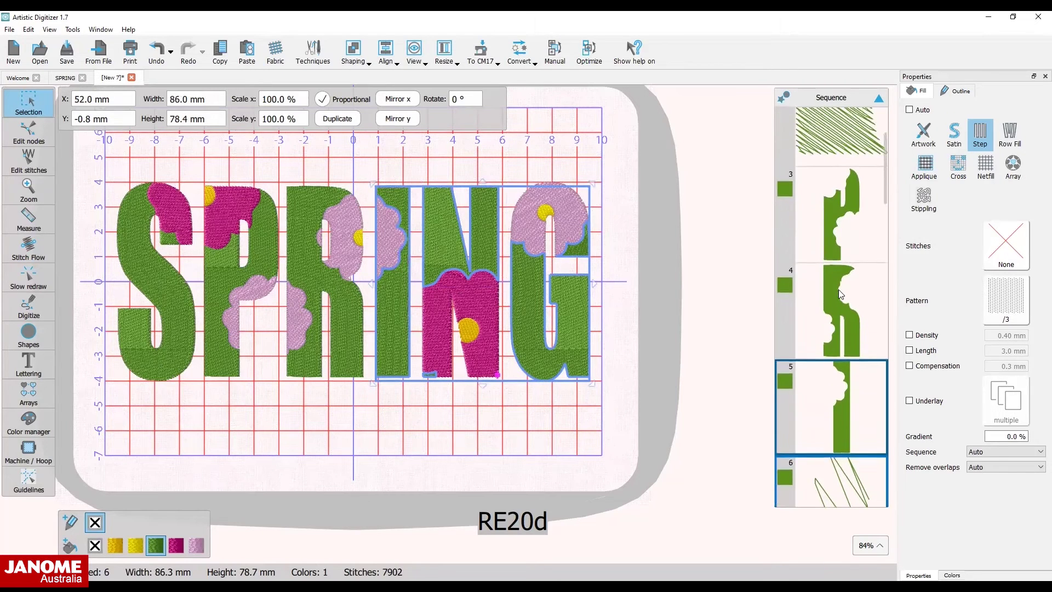
pyautogui.keyDown('ctrl'); pyautogui.click(839, 289); pyautogui.keyUp('ctrl')
pyautogui.keyDown('ctrl'); pyautogui.click(832, 231); pyautogui.keyUp('ctrl')
pyautogui.keyDown('ctrl'); pyautogui.click(836, 162); pyautogui.keyUp('ctrl')
pyautogui.scroll(2, 834, 170)
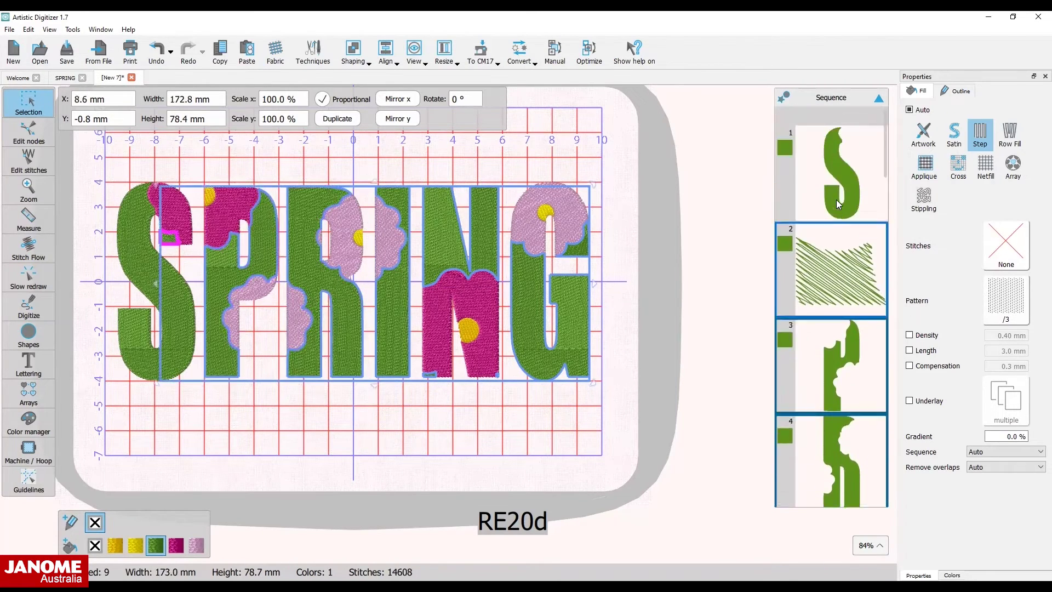
pyautogui.keyDown('ctrl'); pyautogui.click(832, 181); pyautogui.keyUp('ctrl')
pyautogui.rightClick(833, 179)
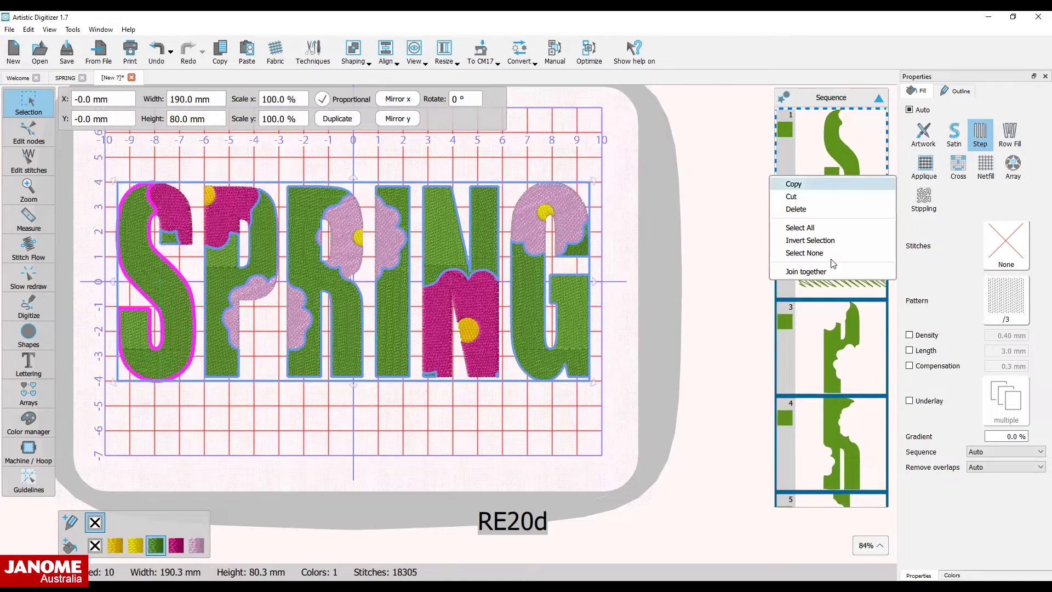
pyautogui.click(833, 272)
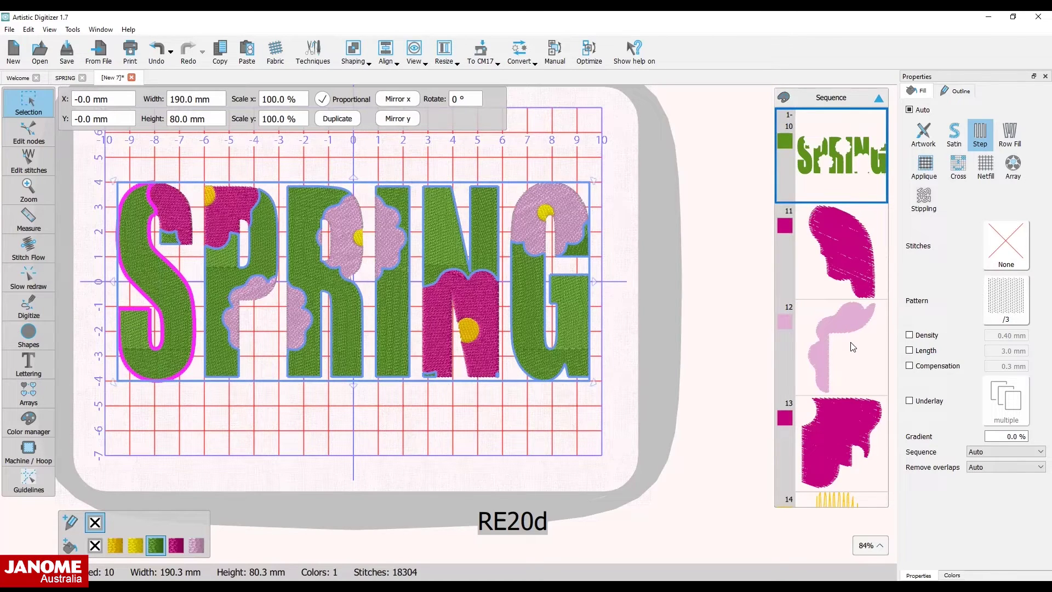
# Step: Select the magenta flower parts of the N, P and S in the sequence and join them together
pyautogui.scroll(-3, 852, 375)
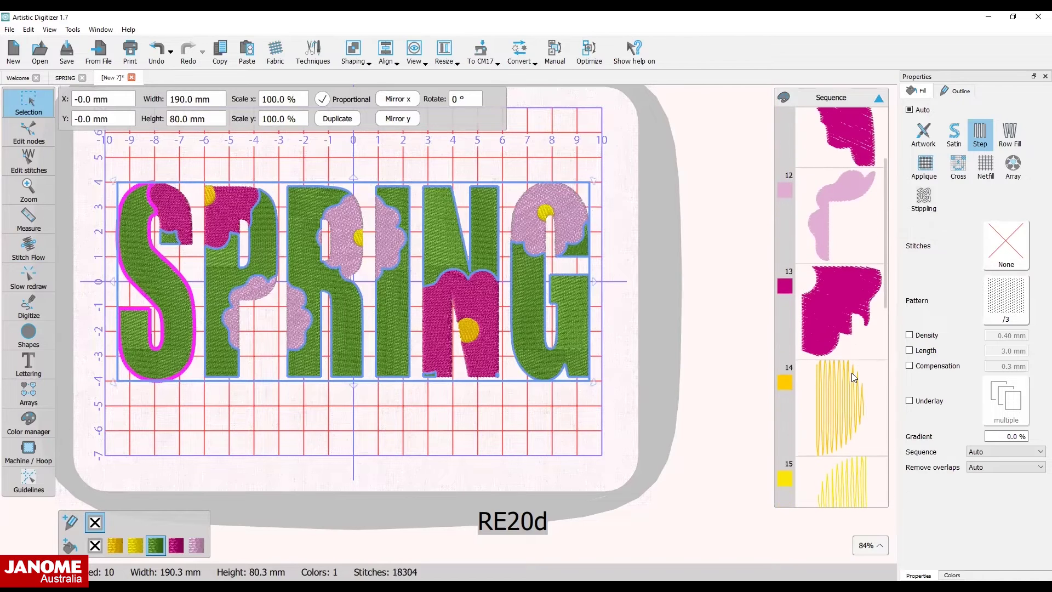
pyautogui.scroll(-3, 852, 375)
pyautogui.scroll(-3, 850, 378)
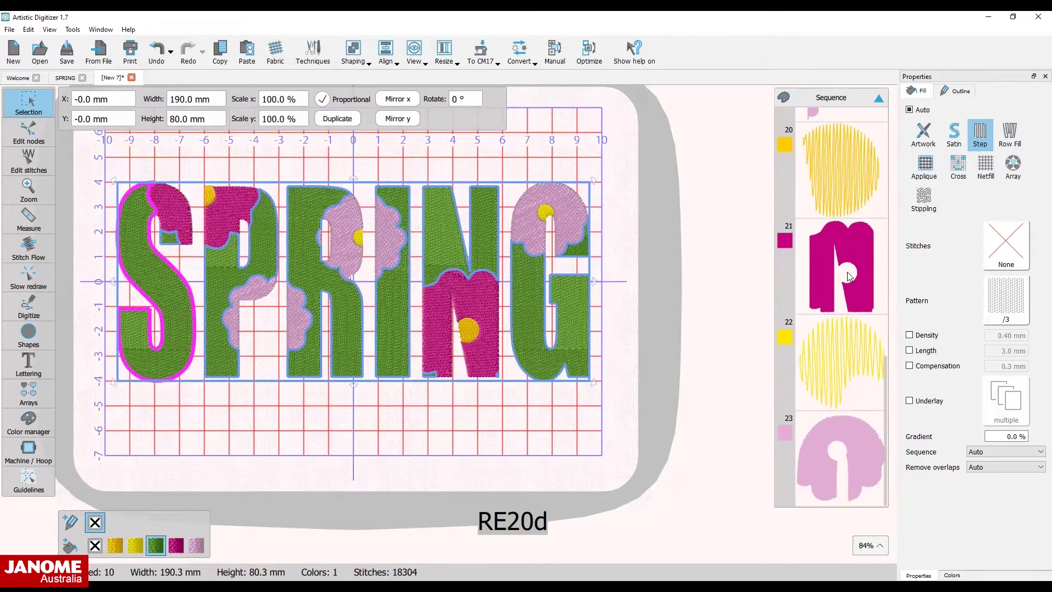
pyautogui.click(847, 272)
pyautogui.scroll(3, 847, 272)
pyautogui.scroll(3, 847, 272)
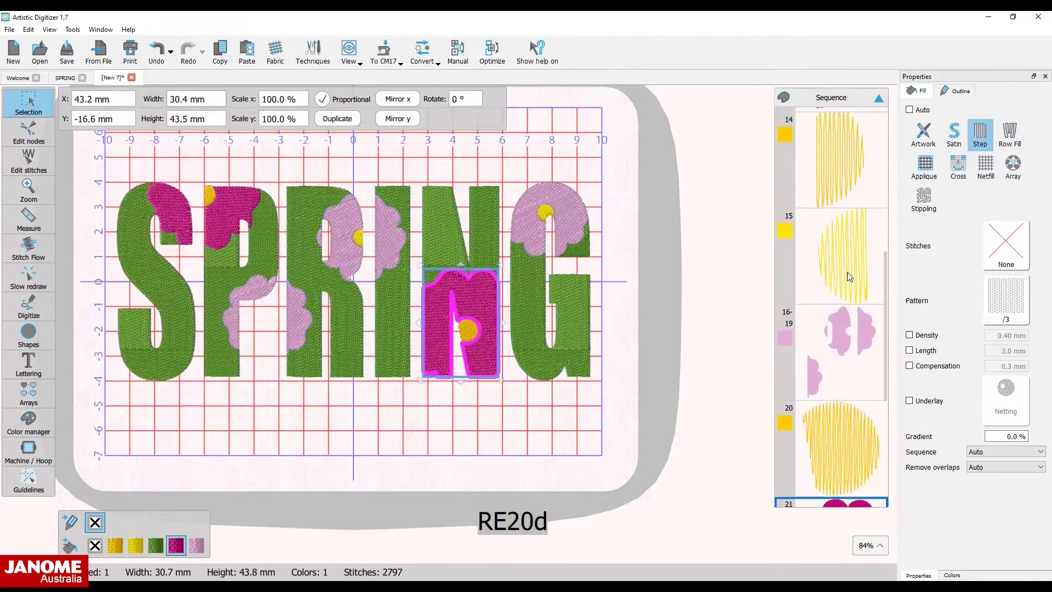
pyautogui.keyDown('ctrl'); pyautogui.click(835, 288); pyautogui.keyUp('ctrl')
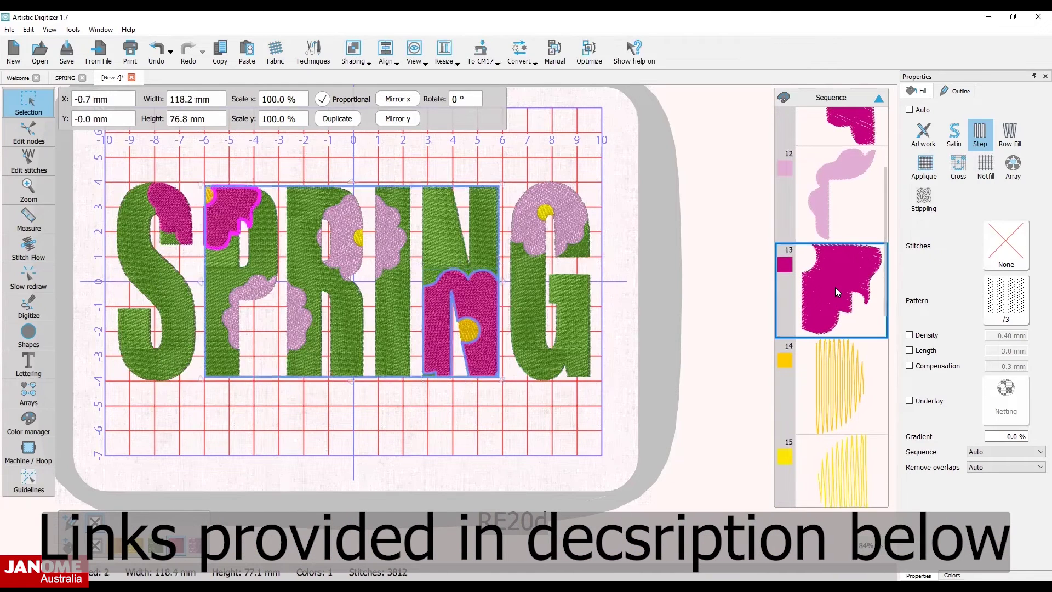
pyautogui.scroll(2, 835, 287)
pyautogui.keyDown('ctrl'); pyautogui.click(838, 241); pyautogui.keyUp('ctrl')
pyautogui.rightClick(839, 245)
pyautogui.click(842, 340)
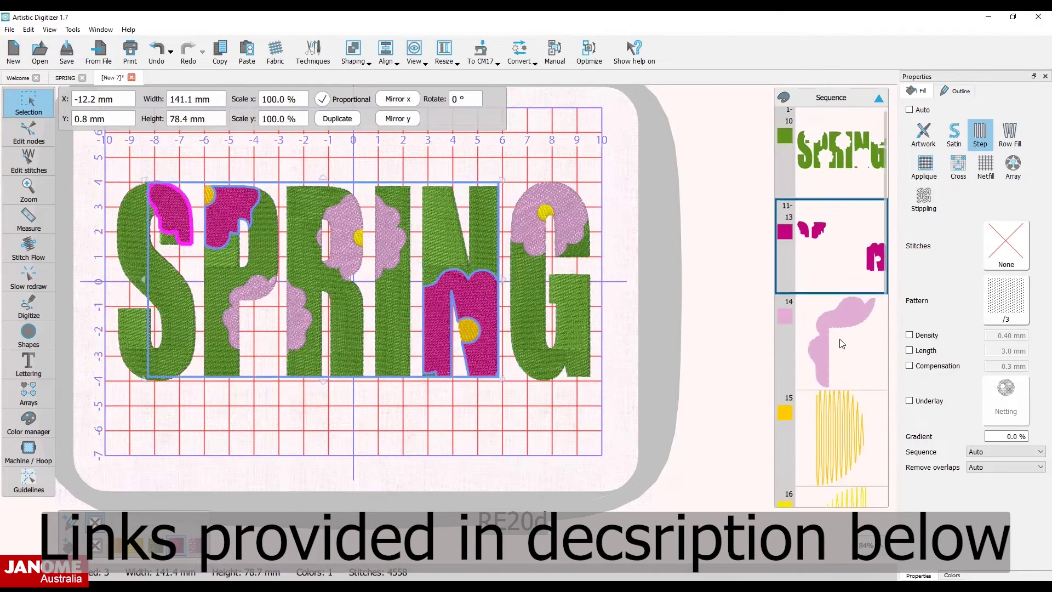
# Step: Join the orange flower centres of the N and P together and move them directly after the magenta parts in the sequence
pyautogui.scroll(-5, 839, 338)
pyautogui.click(854, 258)
pyautogui.scroll(2, 853, 257)
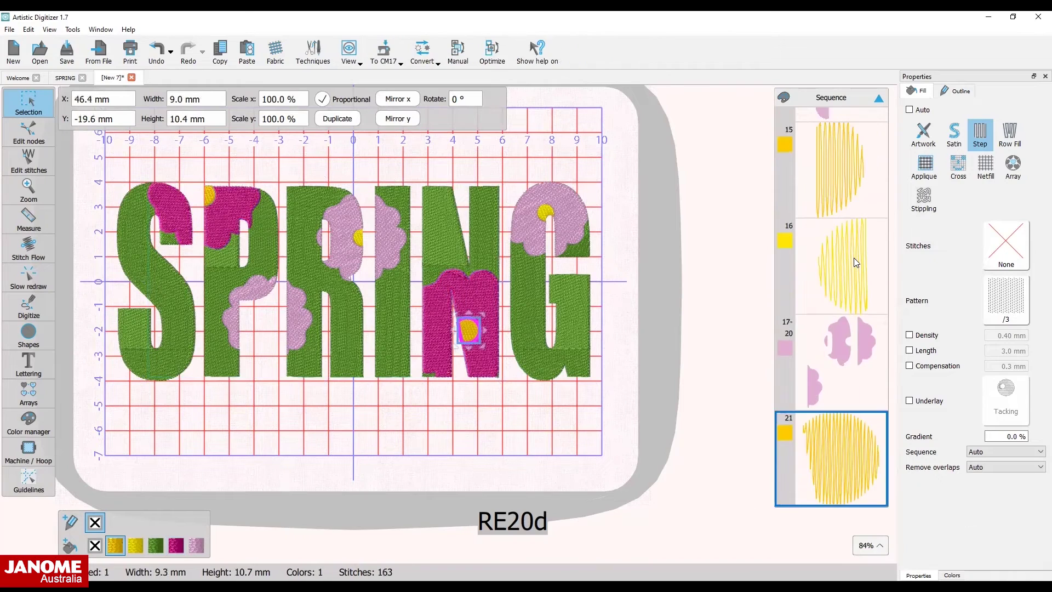
pyautogui.keyDown('ctrl'); pyautogui.click(865, 187); pyautogui.keyUp('ctrl')
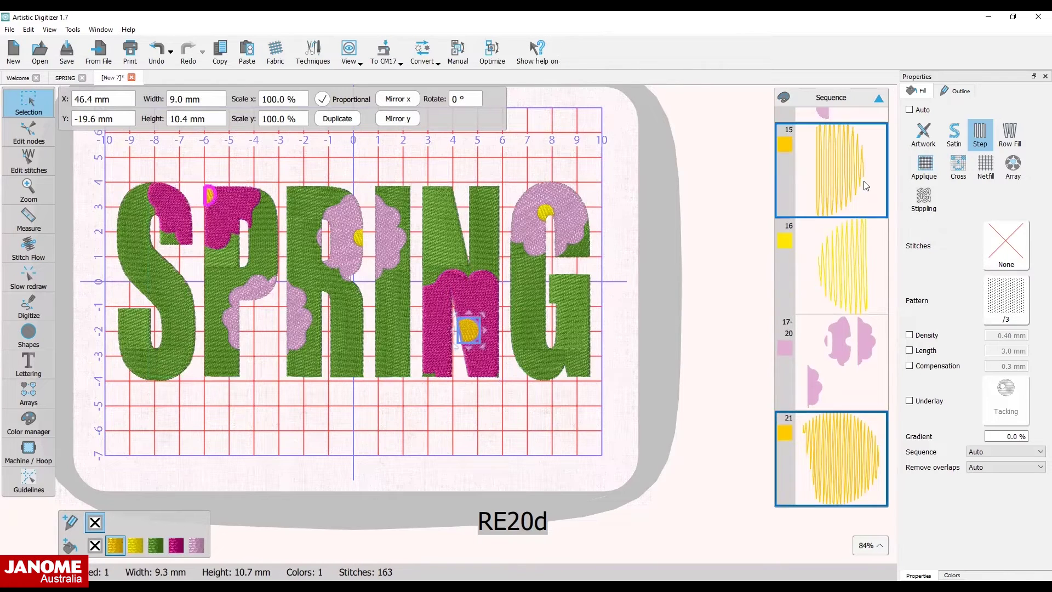
pyautogui.scroll(1, 855, 230)
pyautogui.rightClick(851, 244)
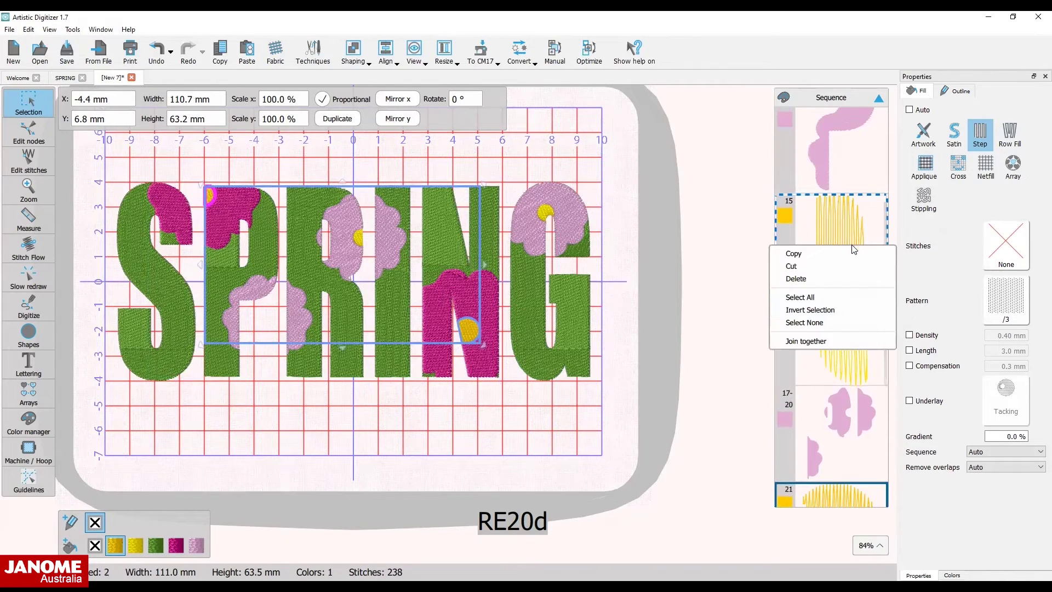
pyautogui.click(852, 340)
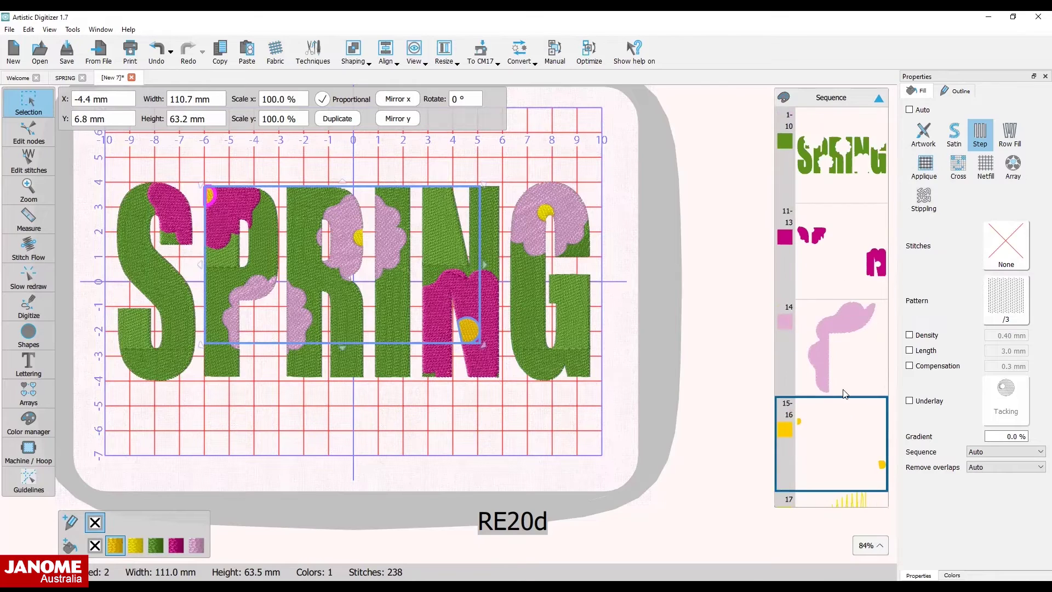
pyautogui.moveTo(842, 452); pyautogui.dragTo(846, 342)
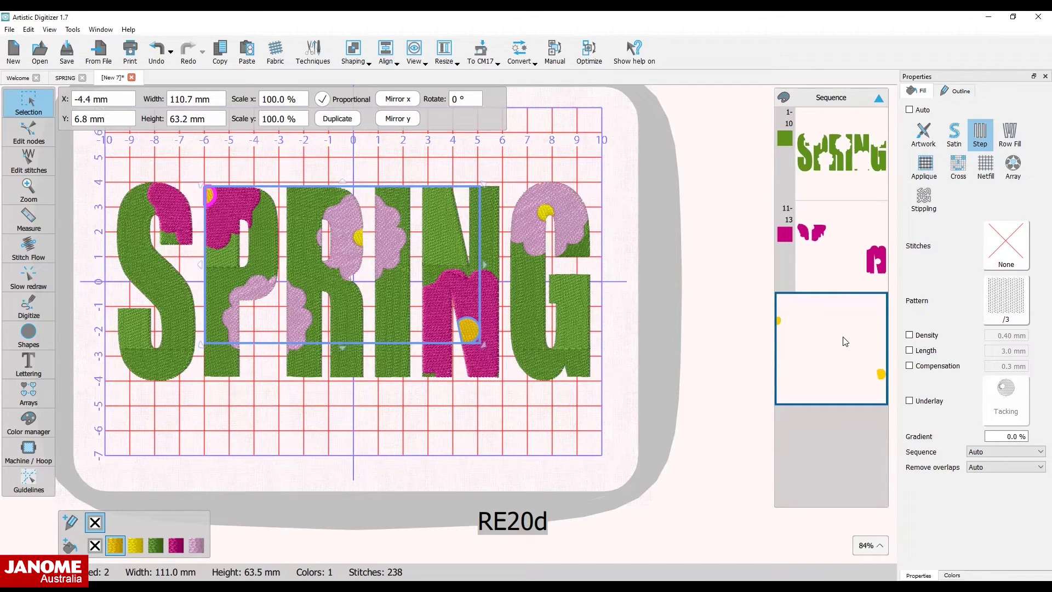
pyautogui.moveTo(845, 342); pyautogui.dragTo(845, 341)
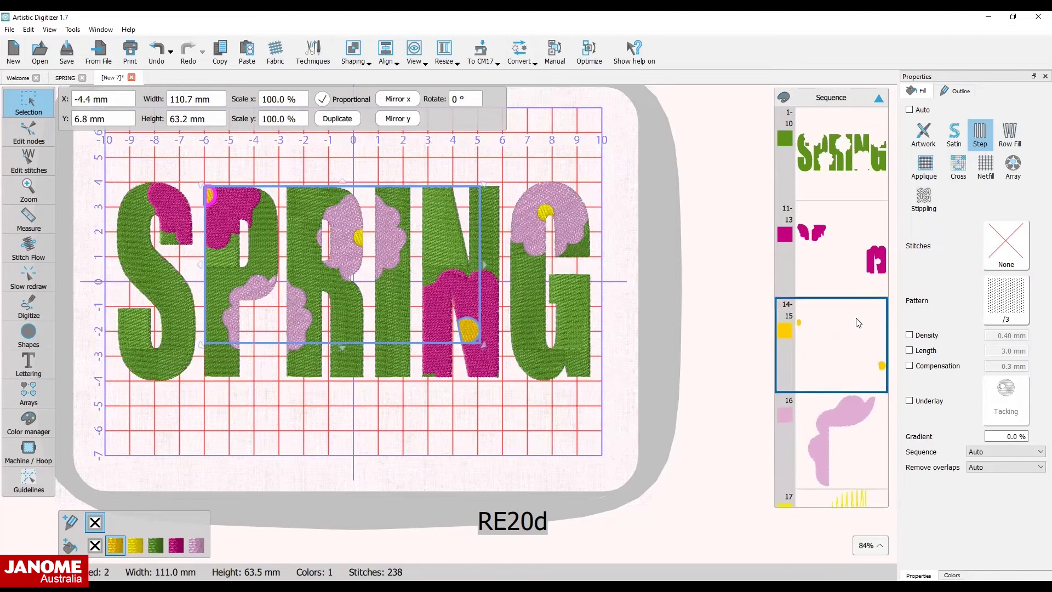
# Step: Select the bright yellow flower centres of the R and G in the sequence and join them together
pyautogui.scroll(-9, 855, 320)
pyautogui.click(855, 316)
pyautogui.scroll(-5, 854, 417)
pyautogui.keyDown('ctrl'); pyautogui.click(849, 356); pyautogui.keyUp('ctrl')
pyautogui.rightClick(849, 357)
pyautogui.click(843, 455)
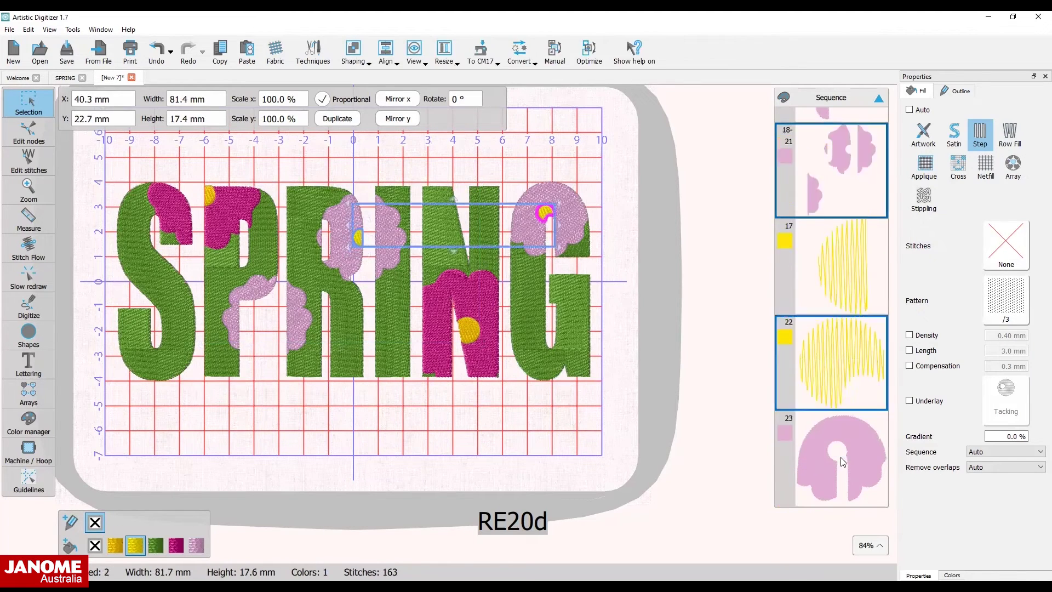
# Step: Join all the light pink petals of the P, R, I and G together in the sequence and clear the selection
pyautogui.click(841, 459)
pyautogui.keyDown('ctrl'); pyautogui.click(845, 285); pyautogui.keyUp('ctrl')
pyautogui.rightClick(845, 282)
pyautogui.click(845, 381)
pyautogui.scroll(2, 847, 416)
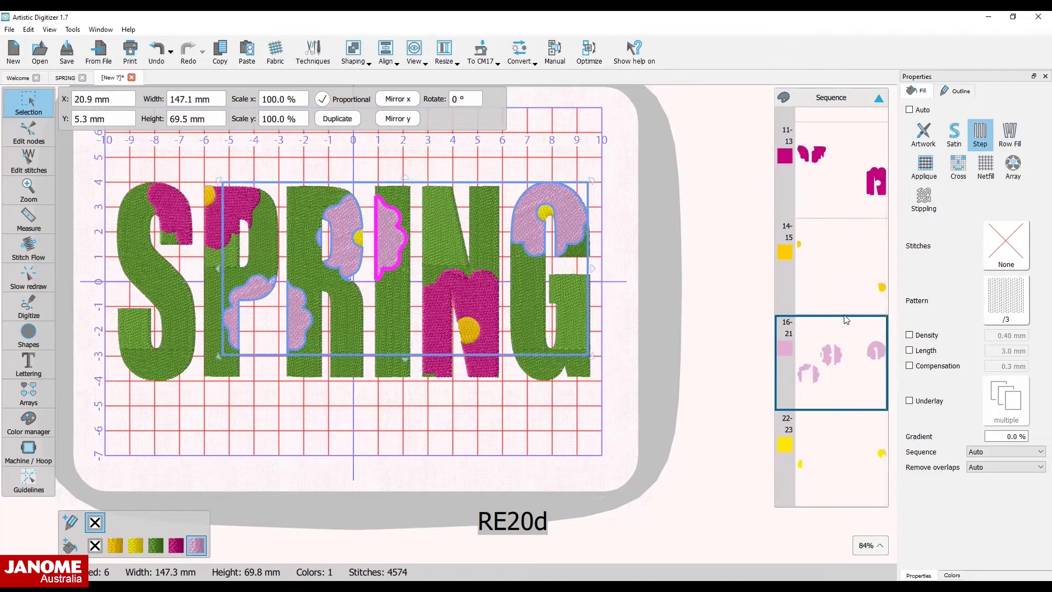
pyautogui.click(738, 267)
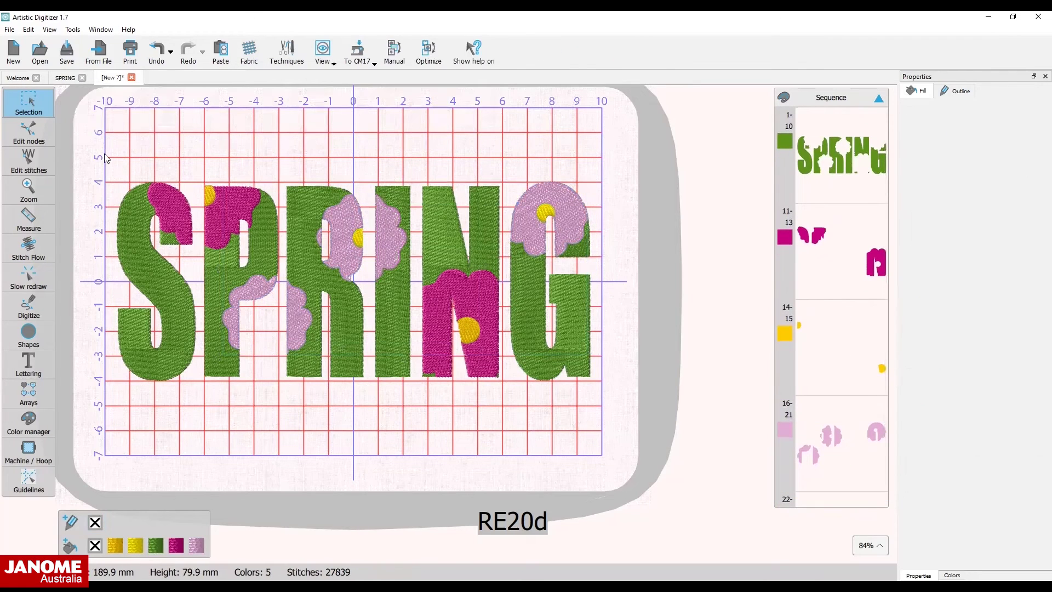
# Step: Preview the stitching order with Slow redraw at 3,000 rpm, advancing through the colours of the design
pyautogui.click(29, 276)
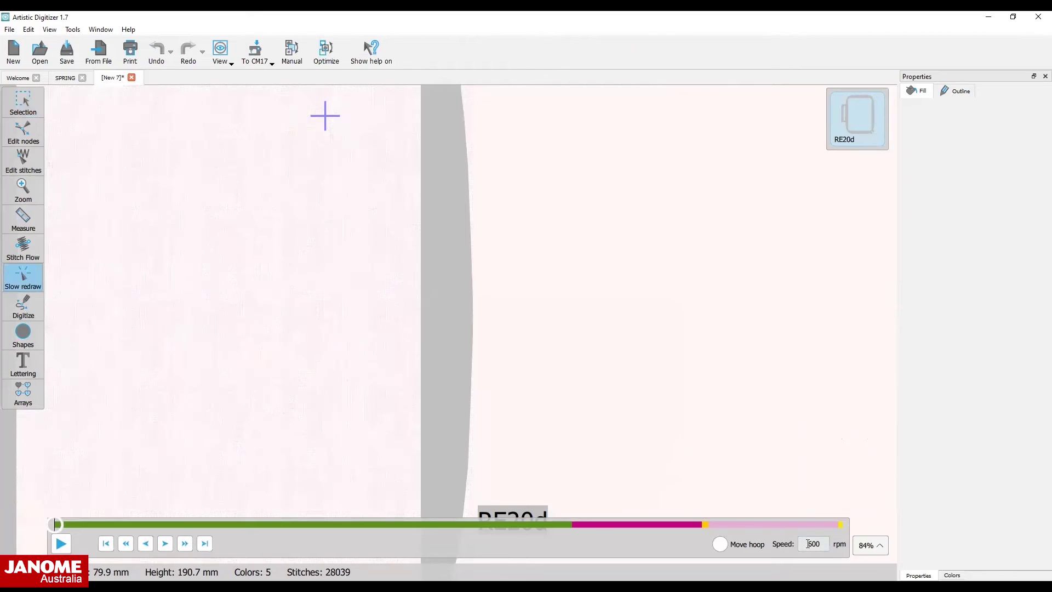
pyautogui.doubleClick(808, 543)
pyautogui.write('3,000')
pyautogui.click(60, 543)
pyautogui.scroll(-2, 228, 315)
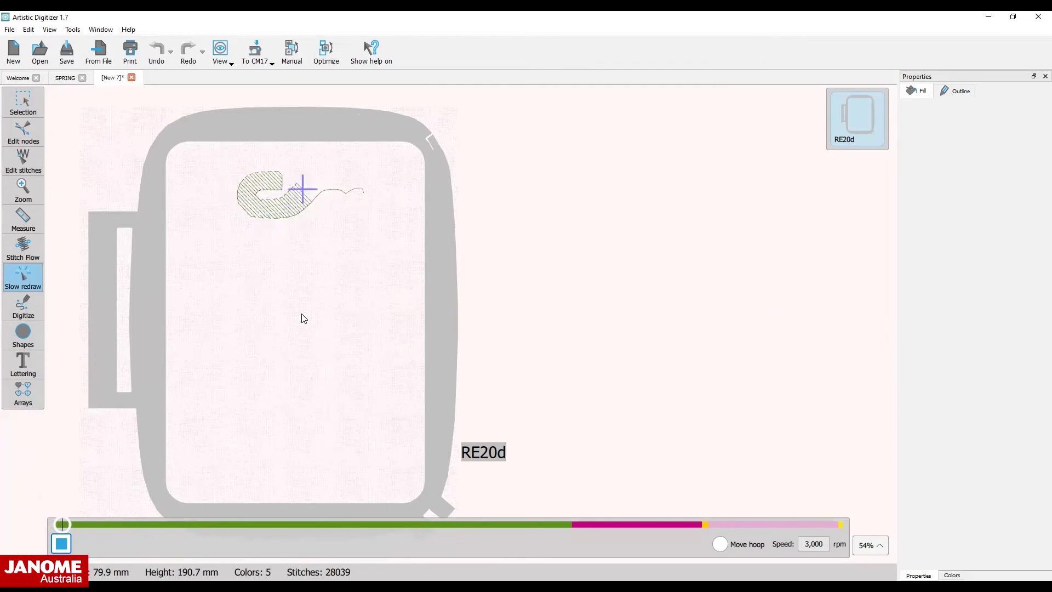
pyautogui.moveTo(68, 524)
pyautogui.mouseDown()
pyautogui.moveTo(282, 537)
pyautogui.moveTo(414, 519)
pyautogui.moveTo(600, 529)
pyautogui.moveTo(804, 564)
pyautogui.mouseUp()
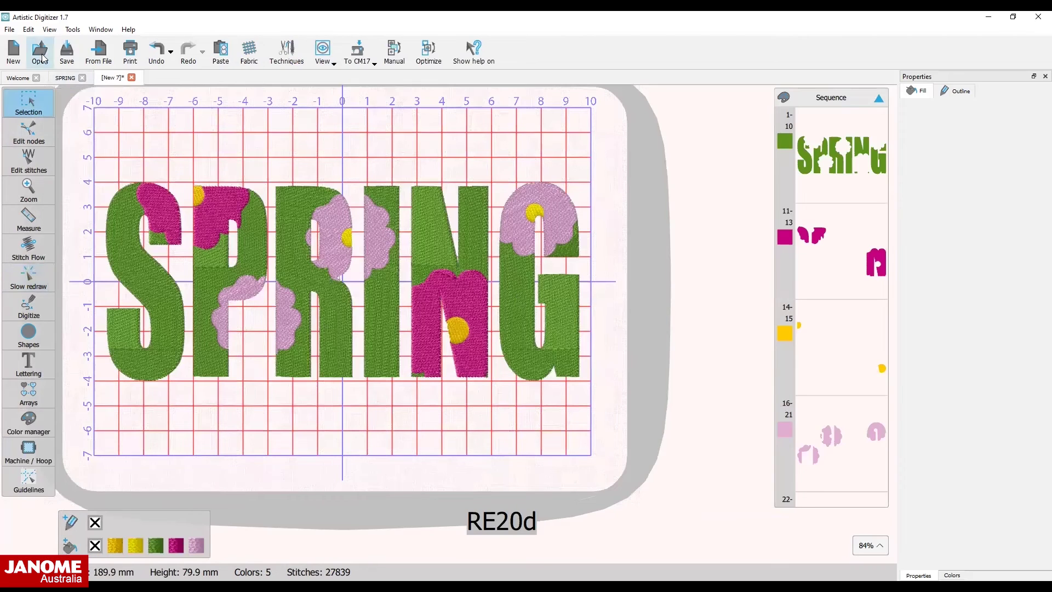
# Step: Start saving the design as a new Draw file in the Software Sessions folder
pyautogui.click(9, 29)
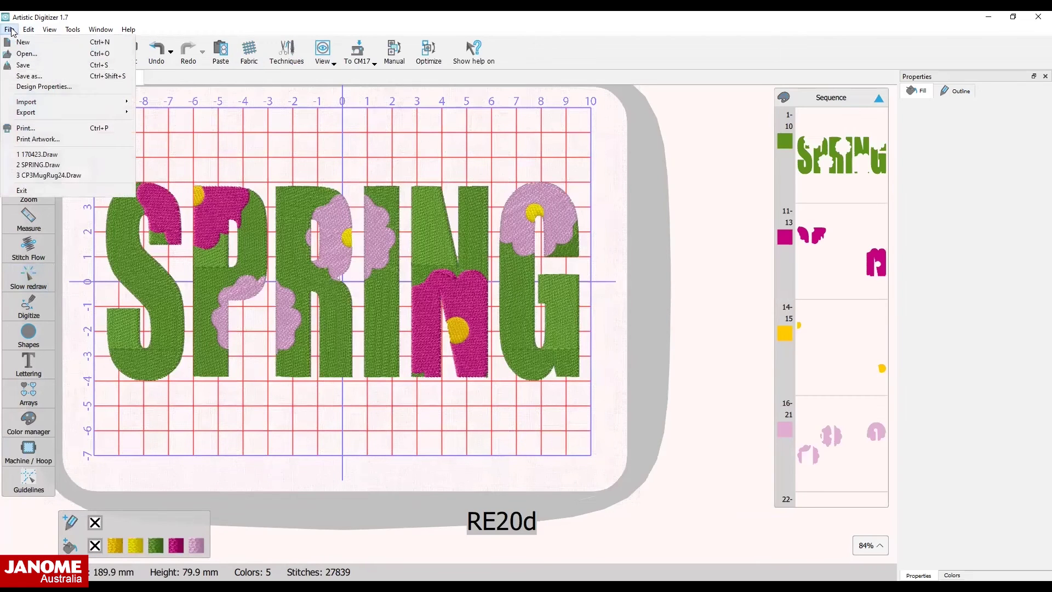
pyautogui.click(40, 78)
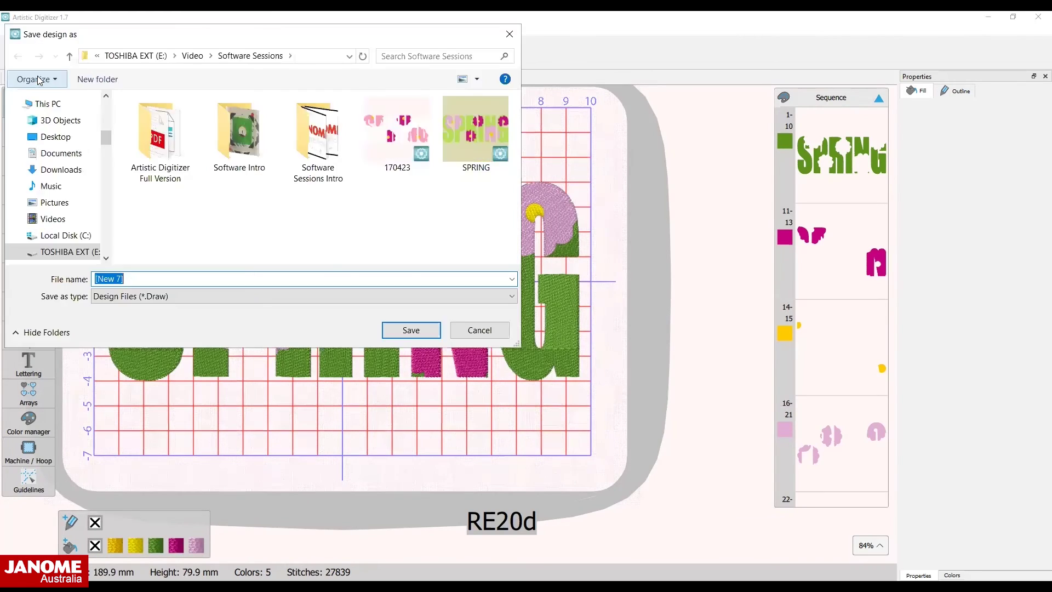